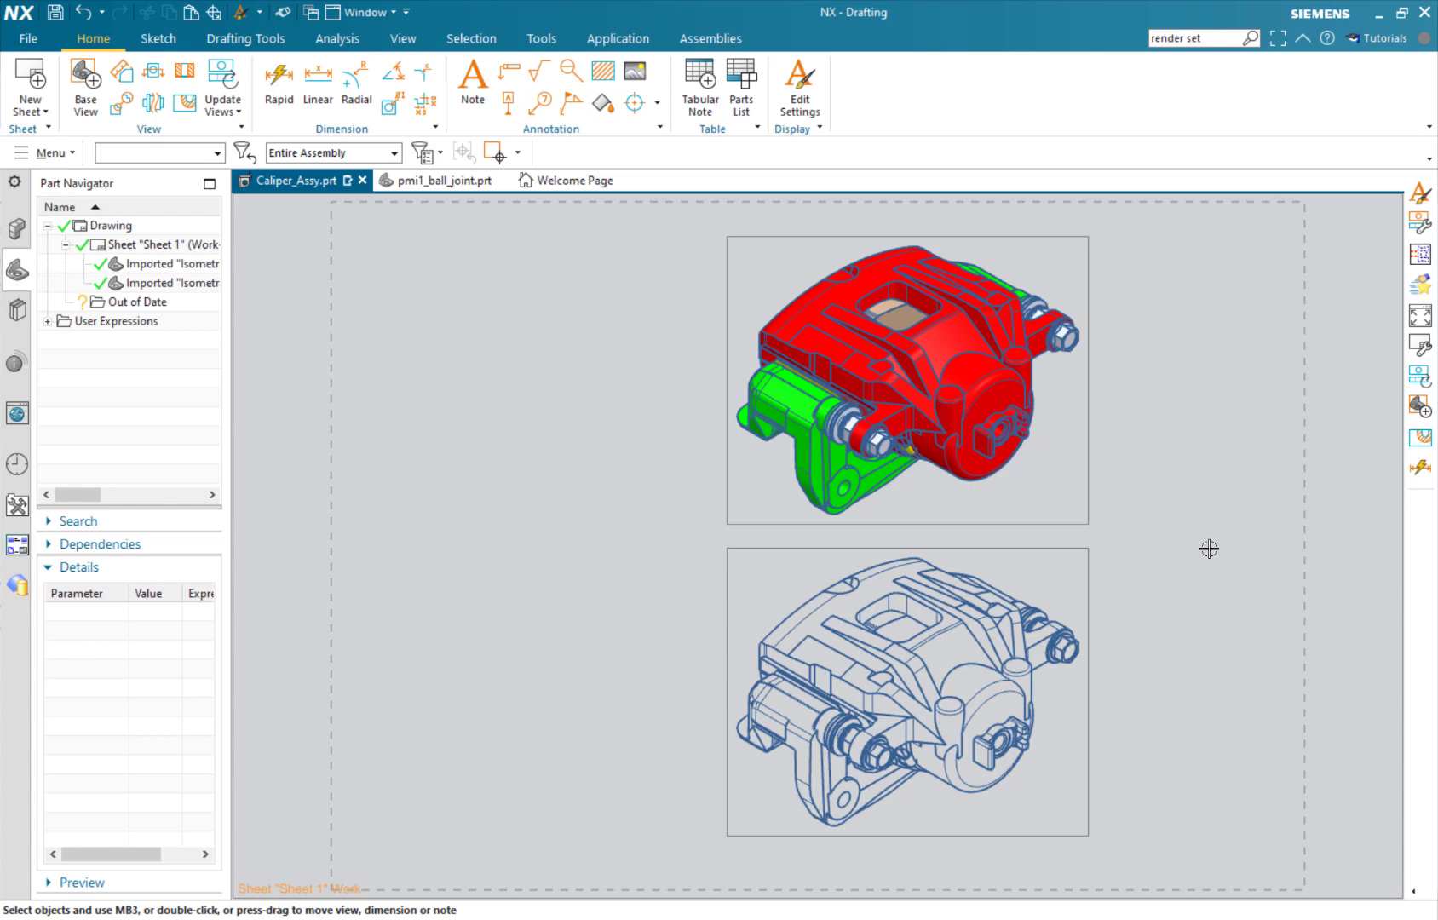
# Step: Open View Dependent Edit for the lower wireframe caliper view, moving the dialog aside and zooming in
pyautogui.rightClick(764, 552)
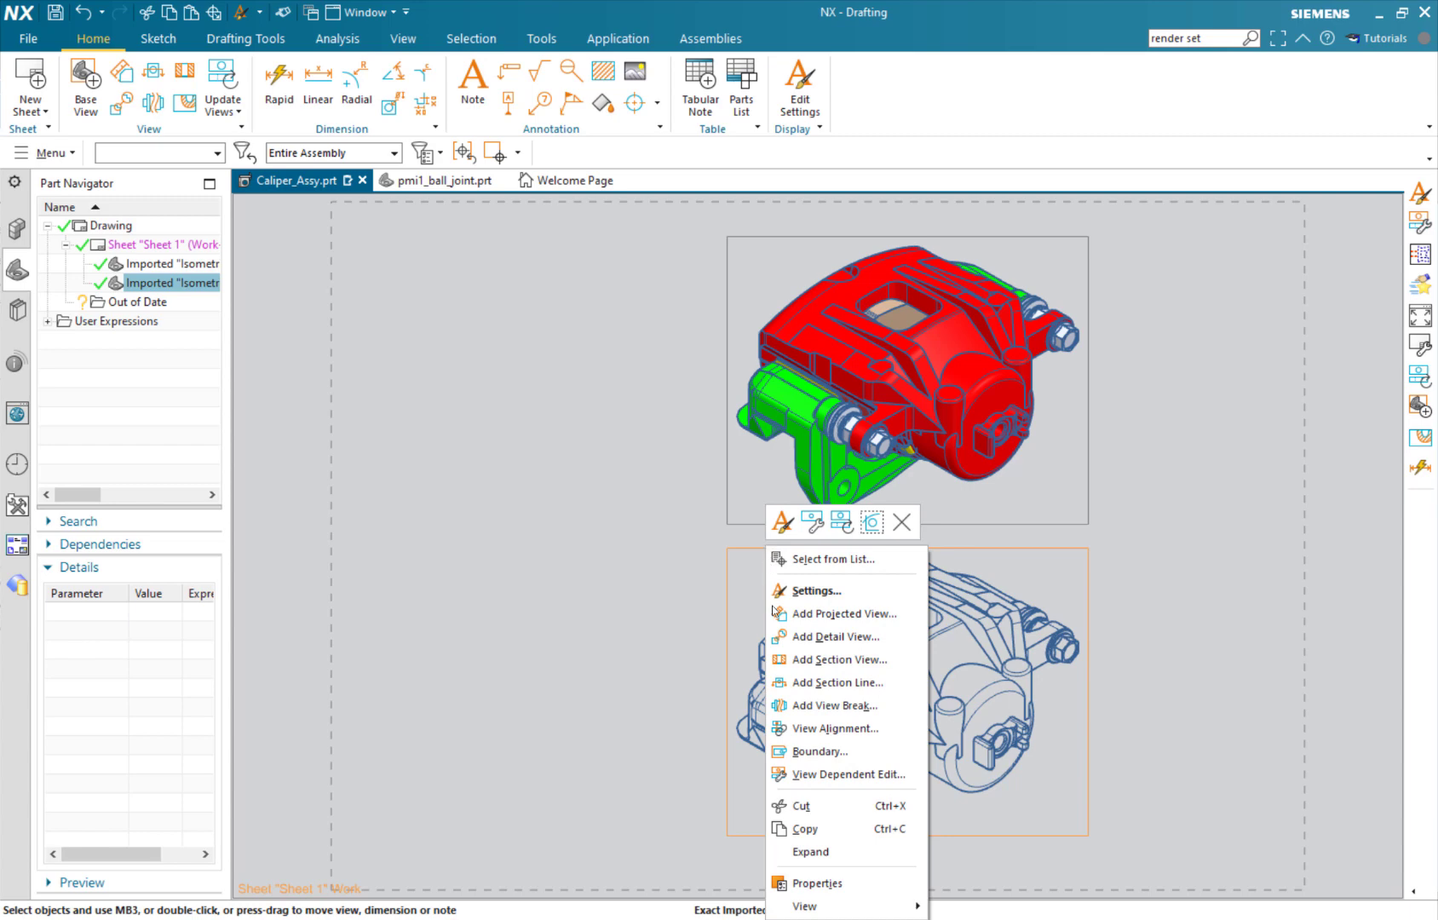
pyautogui.click(848, 774)
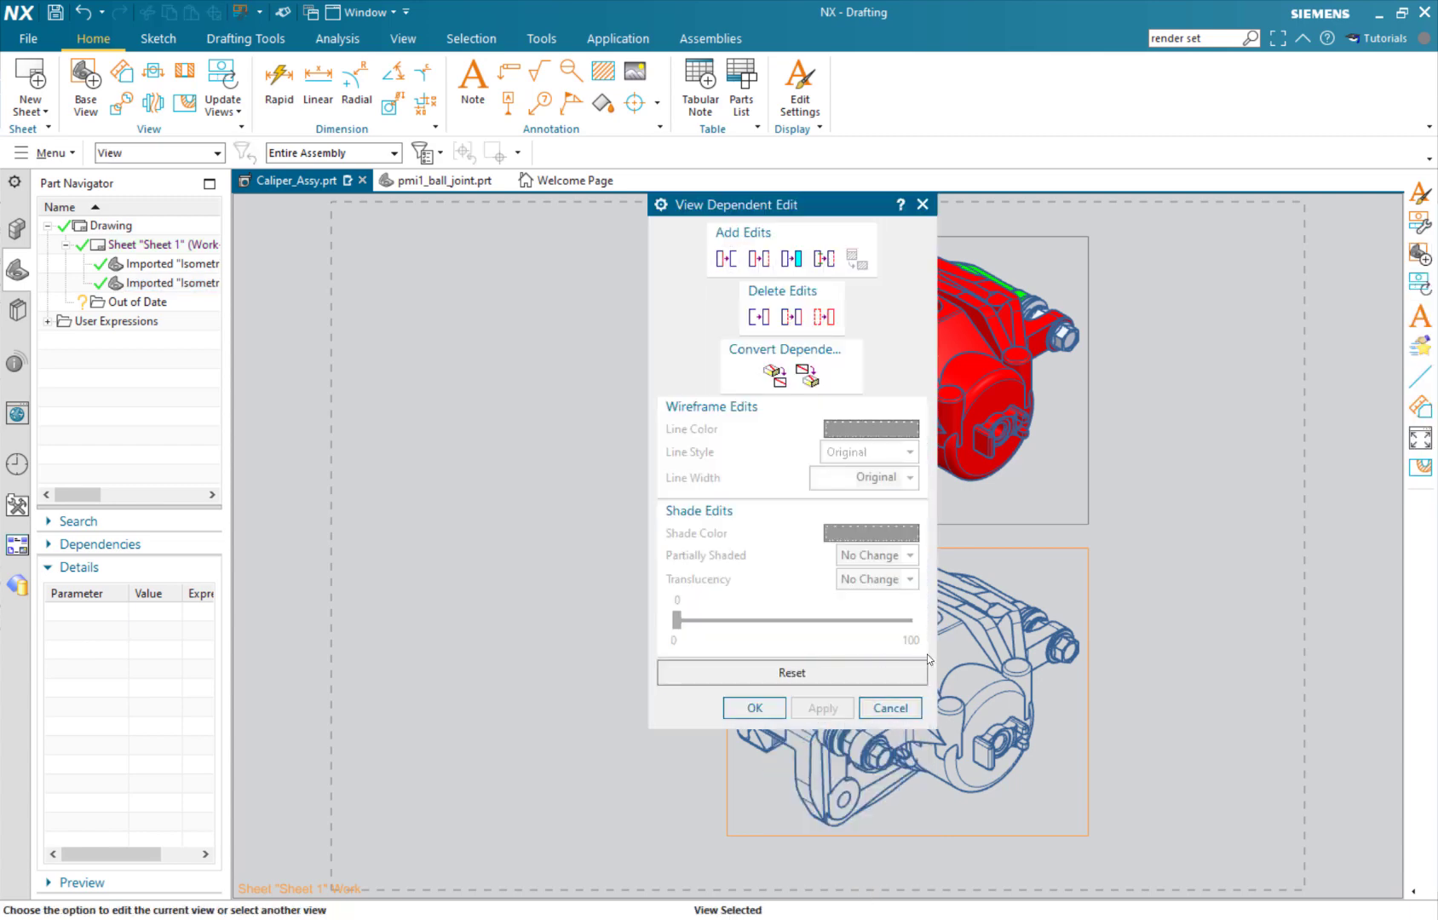
pyautogui.moveTo(780, 211)
pyautogui.mouseDown()
pyautogui.moveTo(712, 212)
pyautogui.moveTo(636, 250)
pyautogui.moveTo(590, 211)
pyautogui.moveTo(556, 212)
pyautogui.mouseUp()
pyautogui.scroll(3, 860, 584)
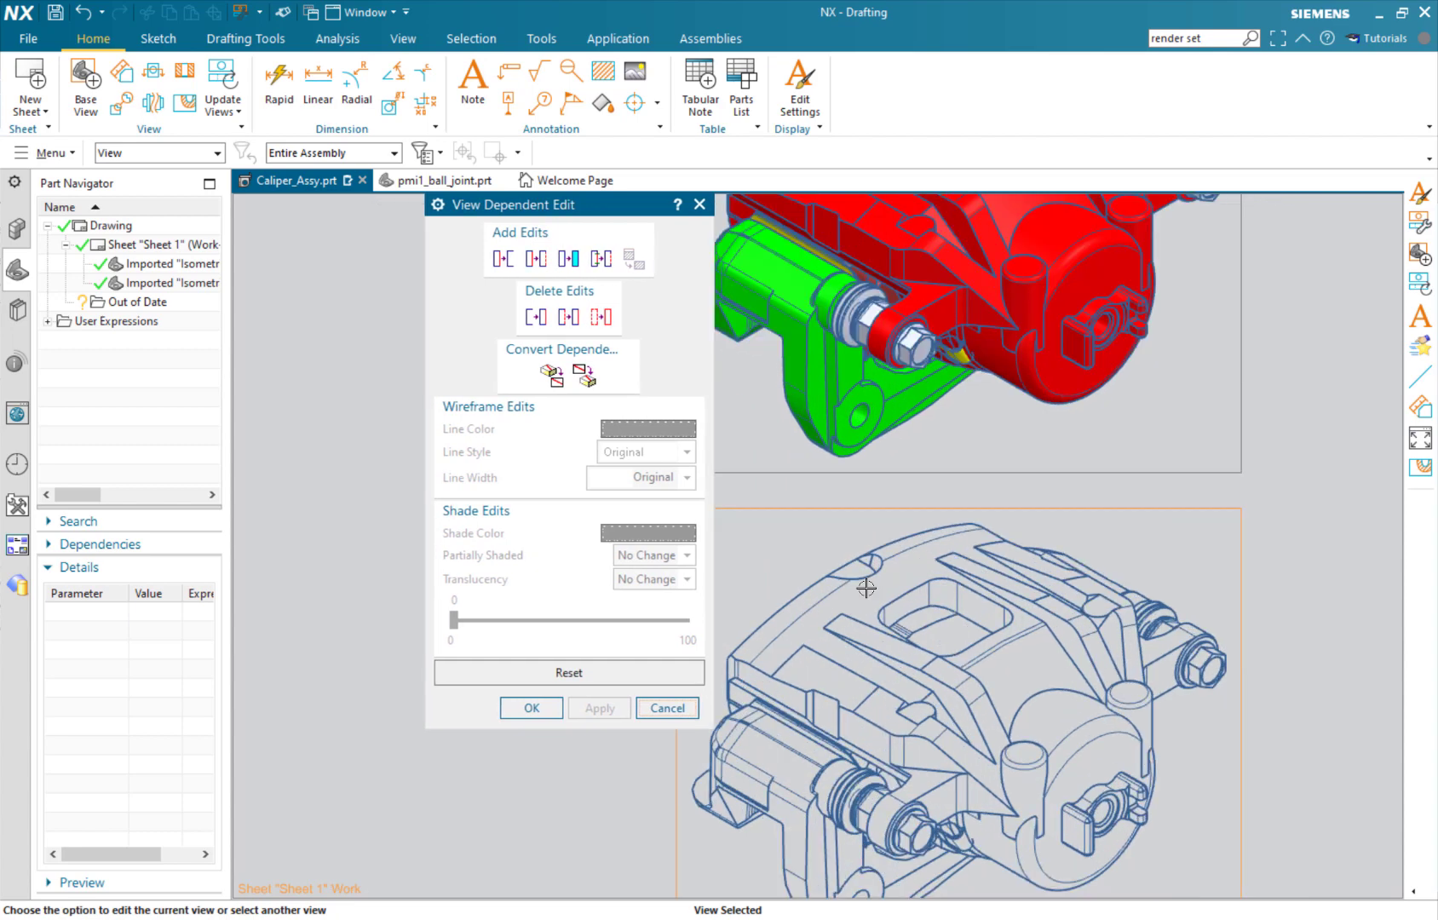
pyautogui.scroll(1, 976, 511)
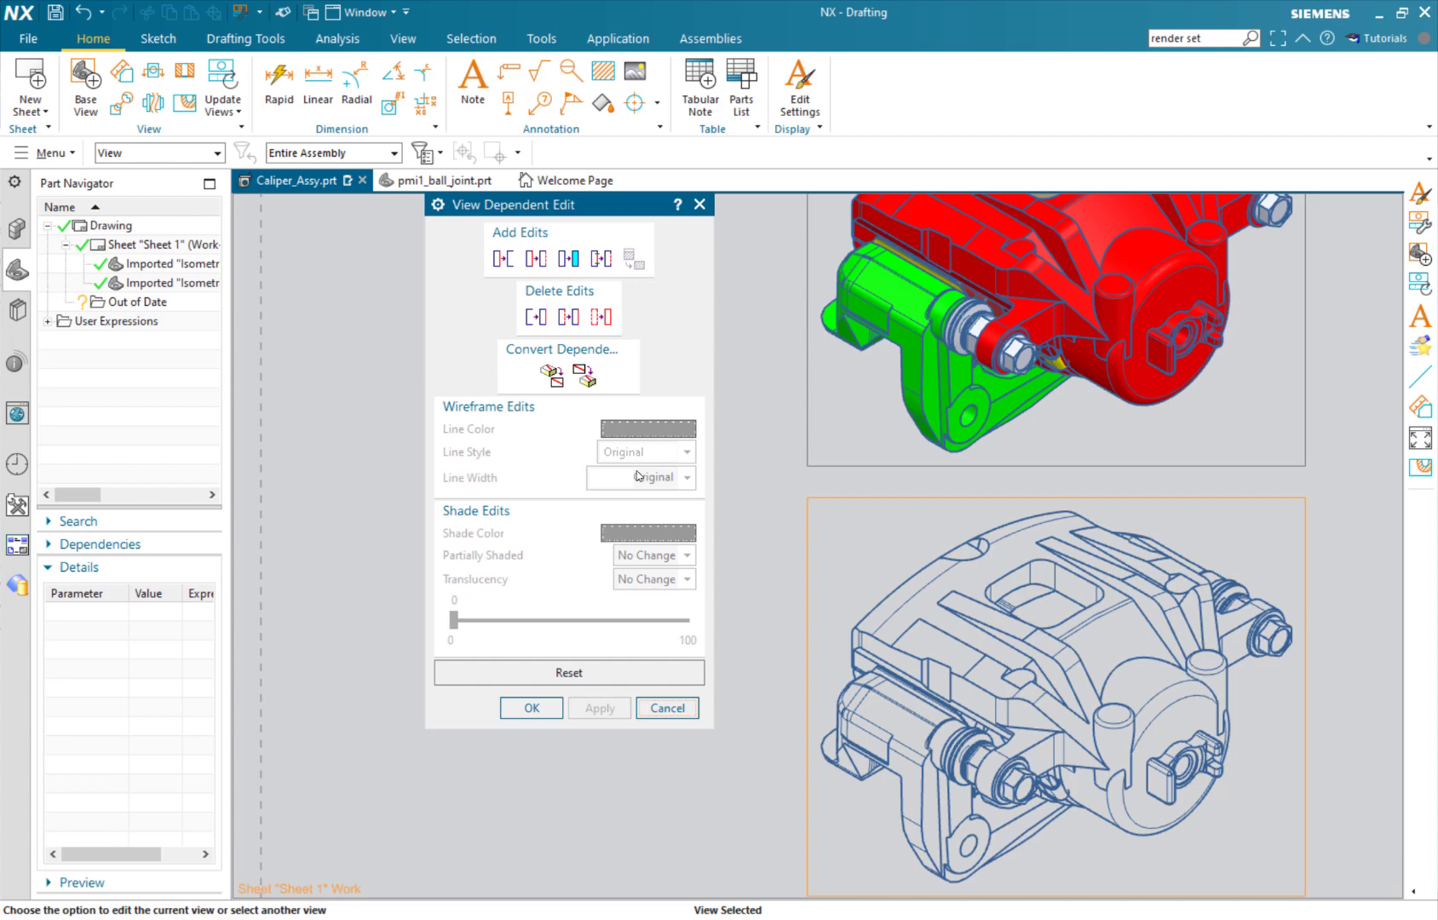
# Step: Cancel View Dependent Edit and uncheck Show Smooth Edges in the lower view's Settings
pyautogui.click(672, 707)
pyautogui.rightClick(807, 579)
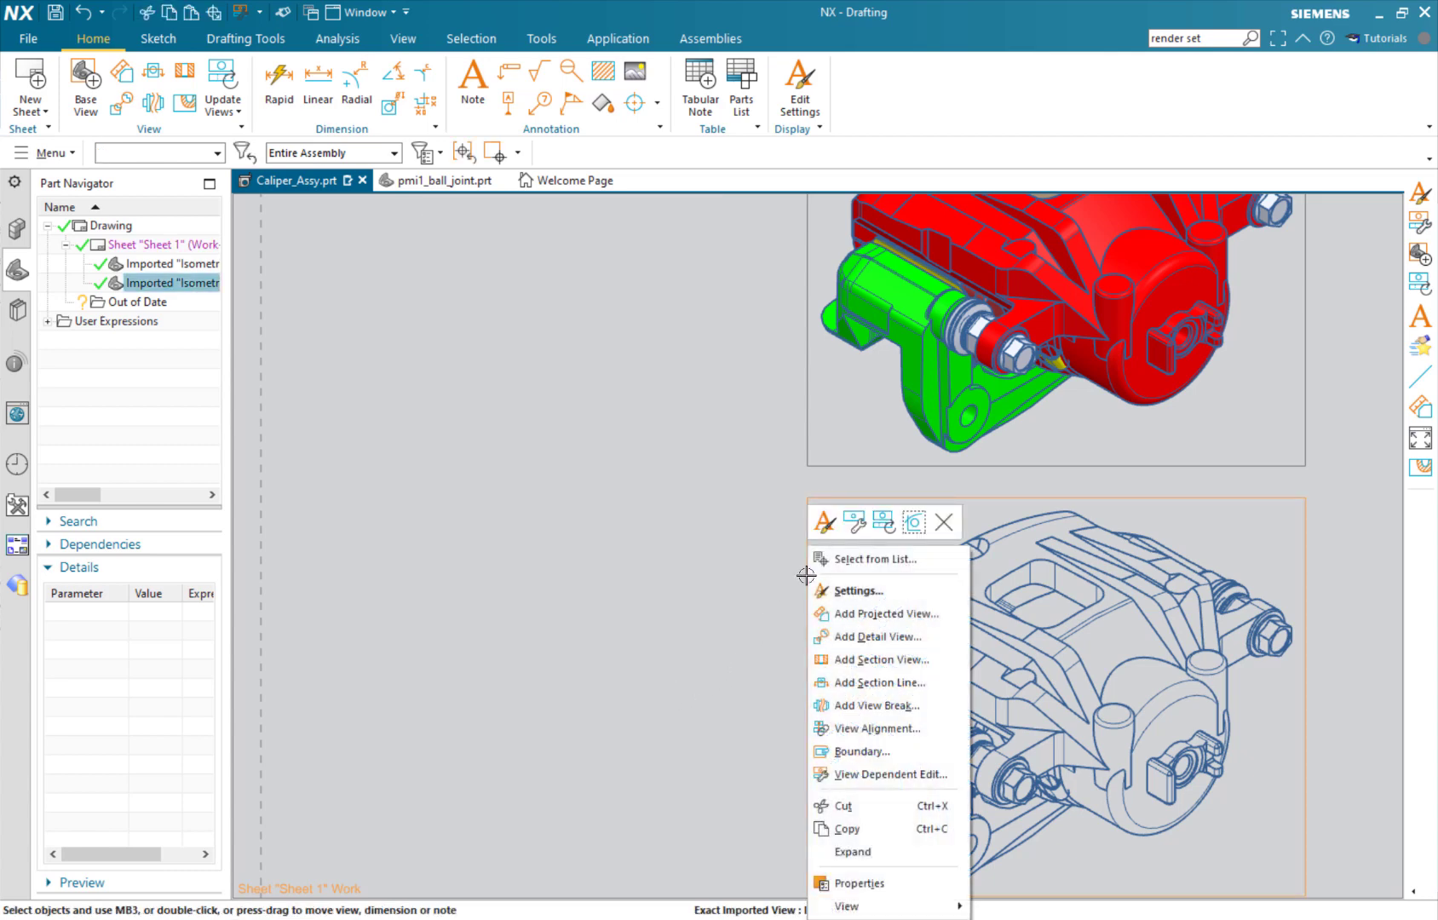
pyautogui.click(857, 590)
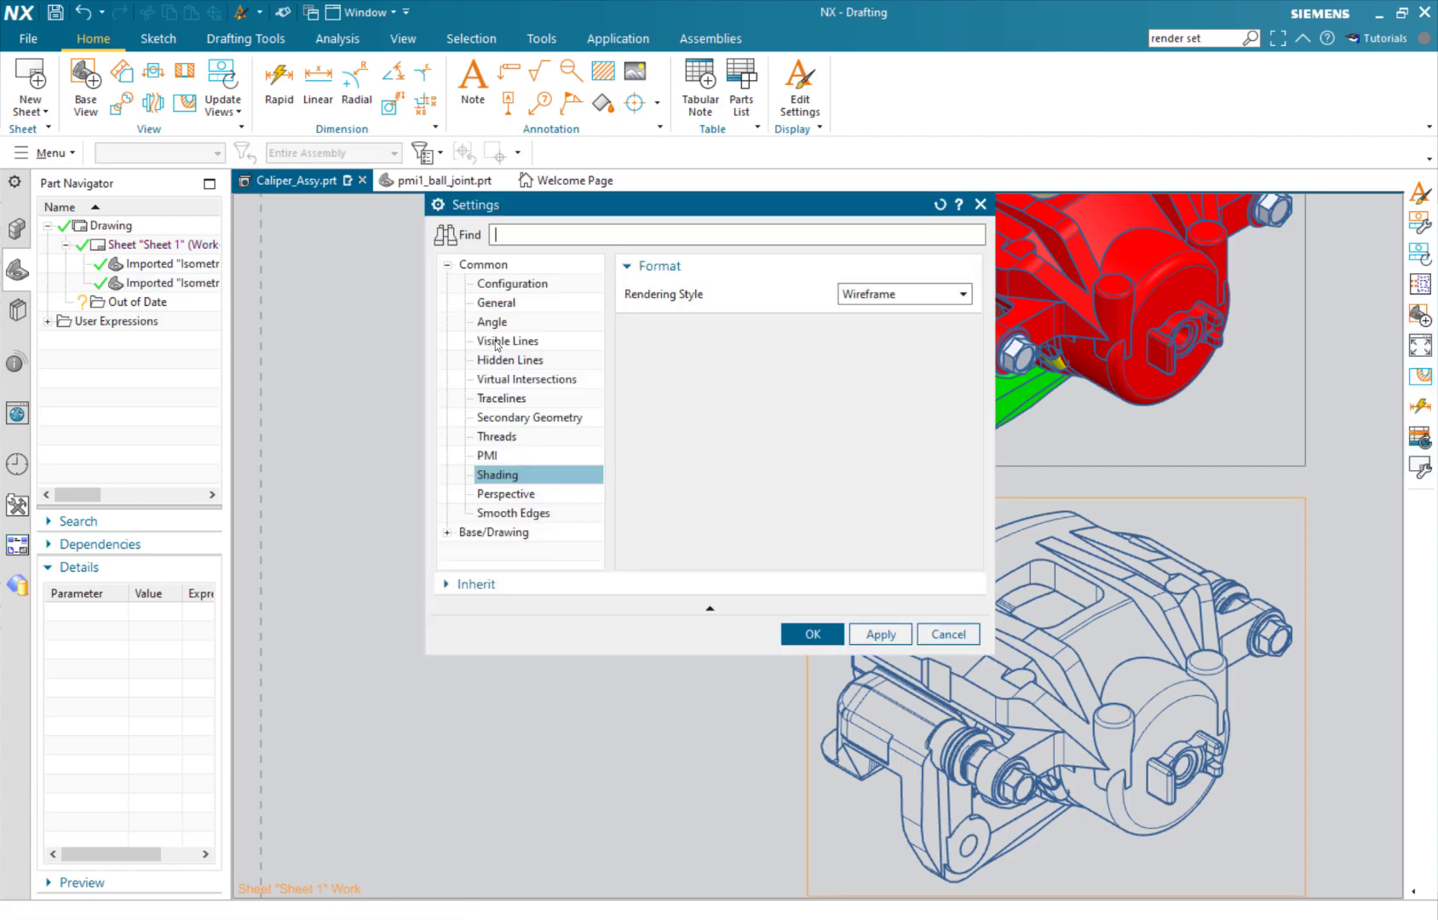
pyautogui.click(529, 513)
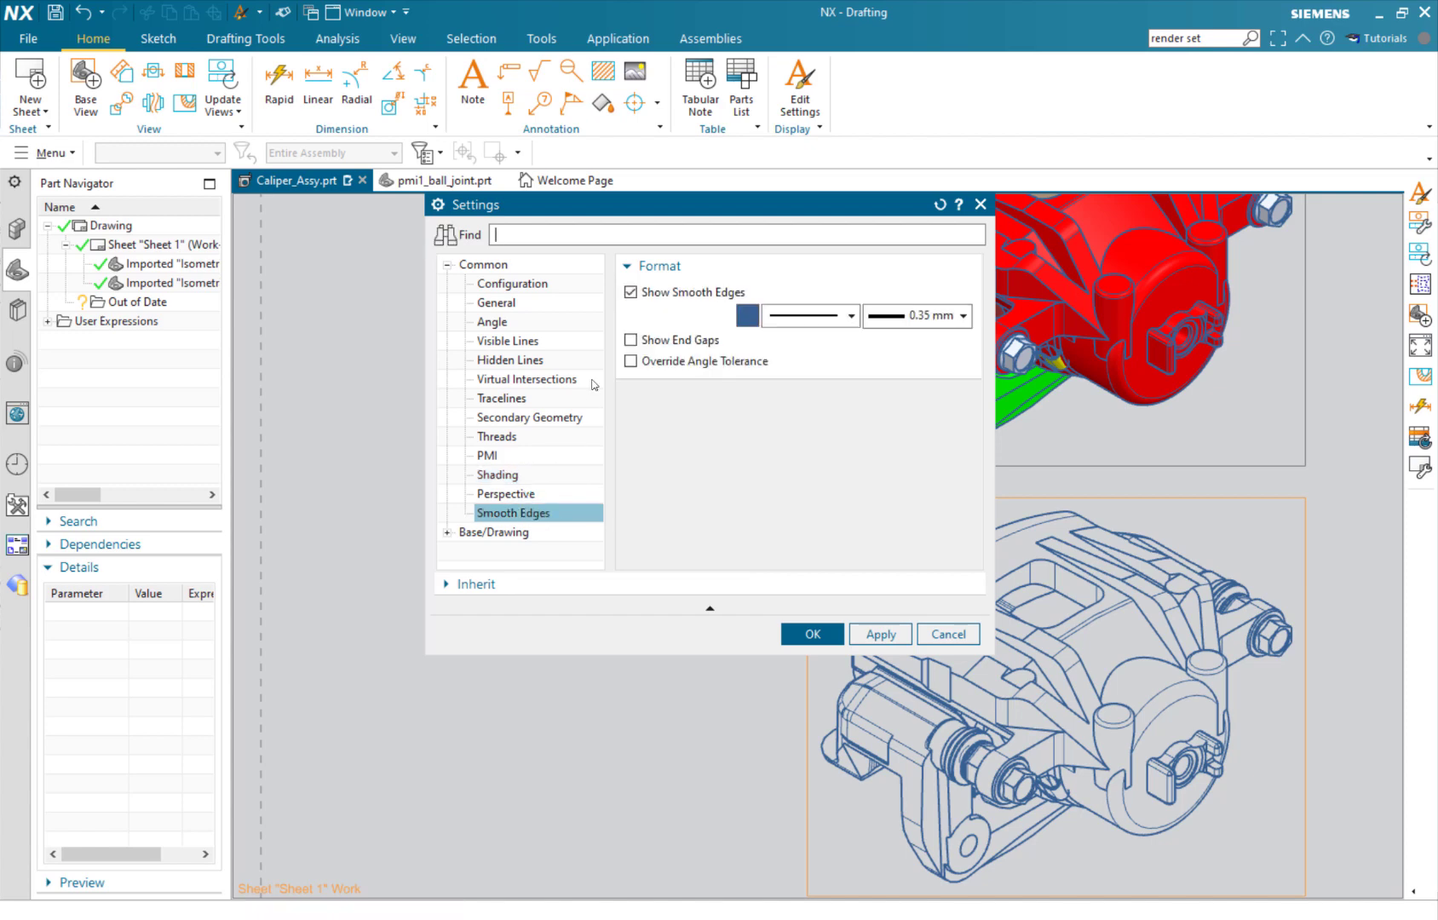
pyautogui.click(666, 305)
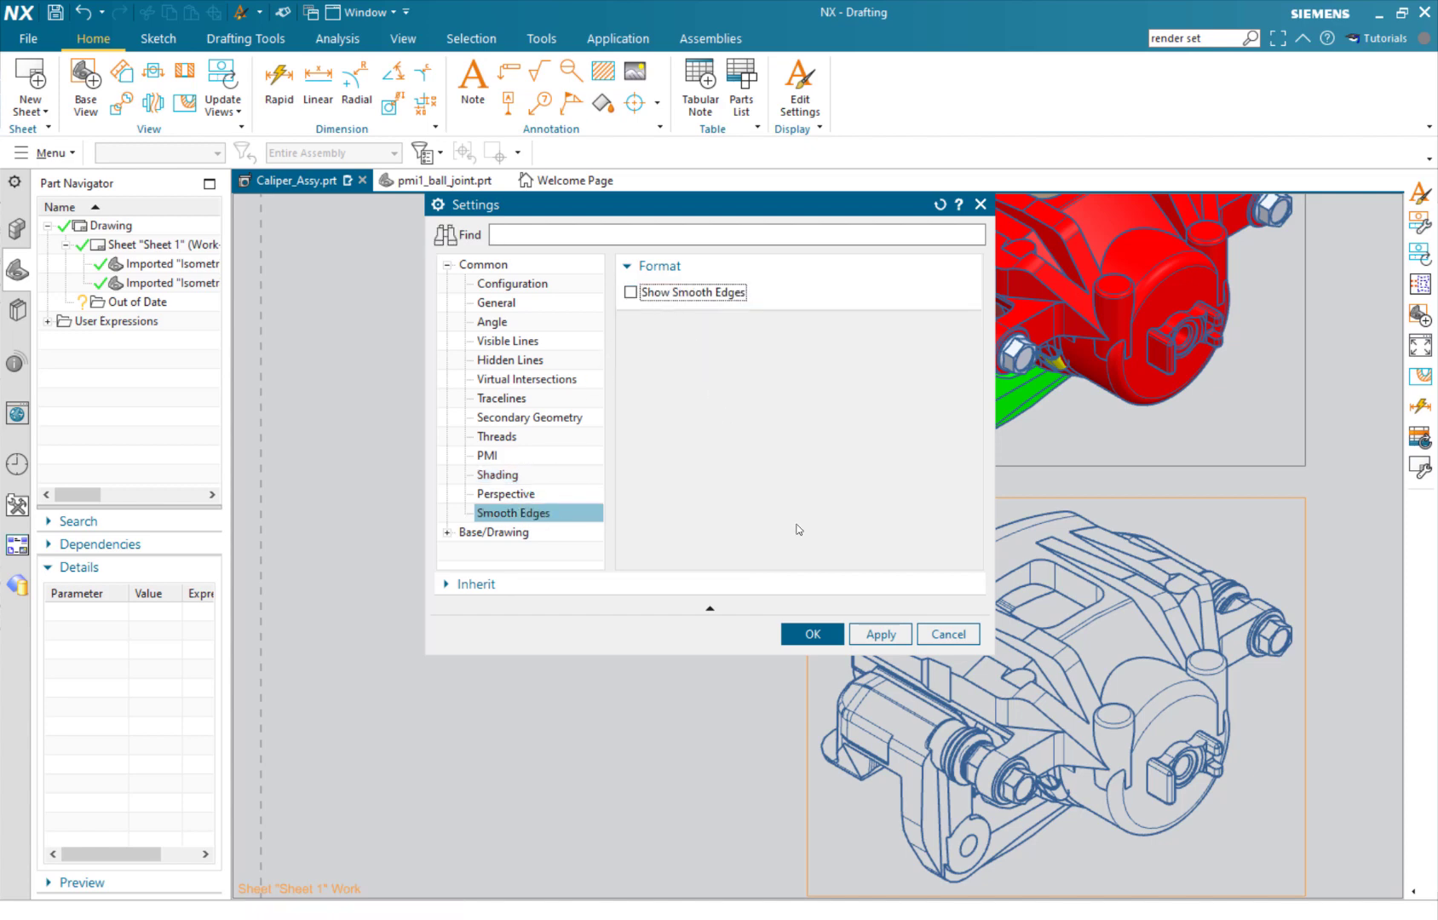
pyautogui.click(881, 634)
pyautogui.press('Return')
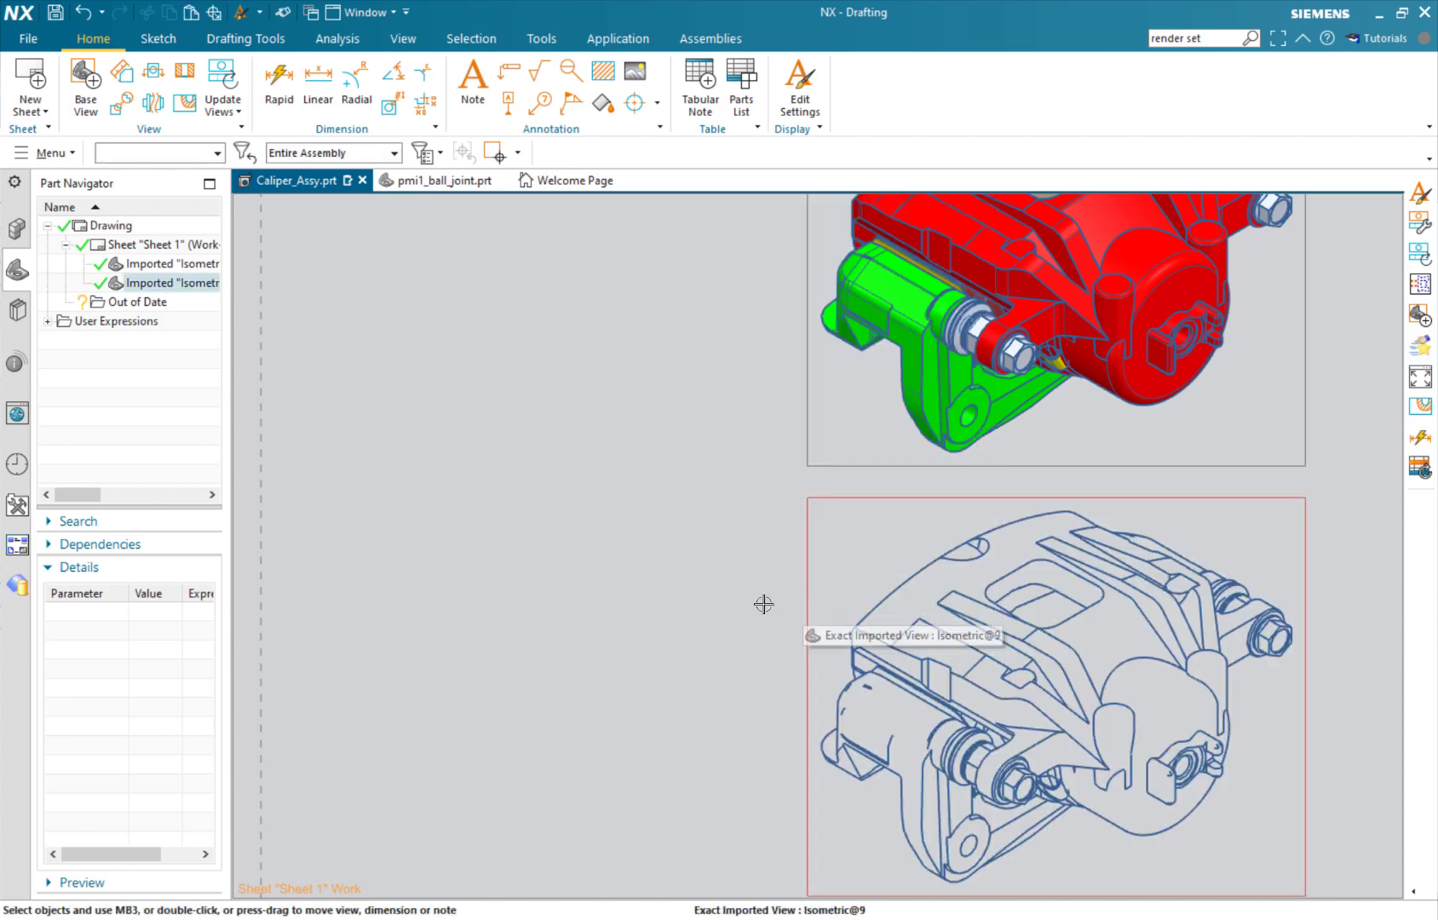
pyautogui.scroll(5, 763, 625)
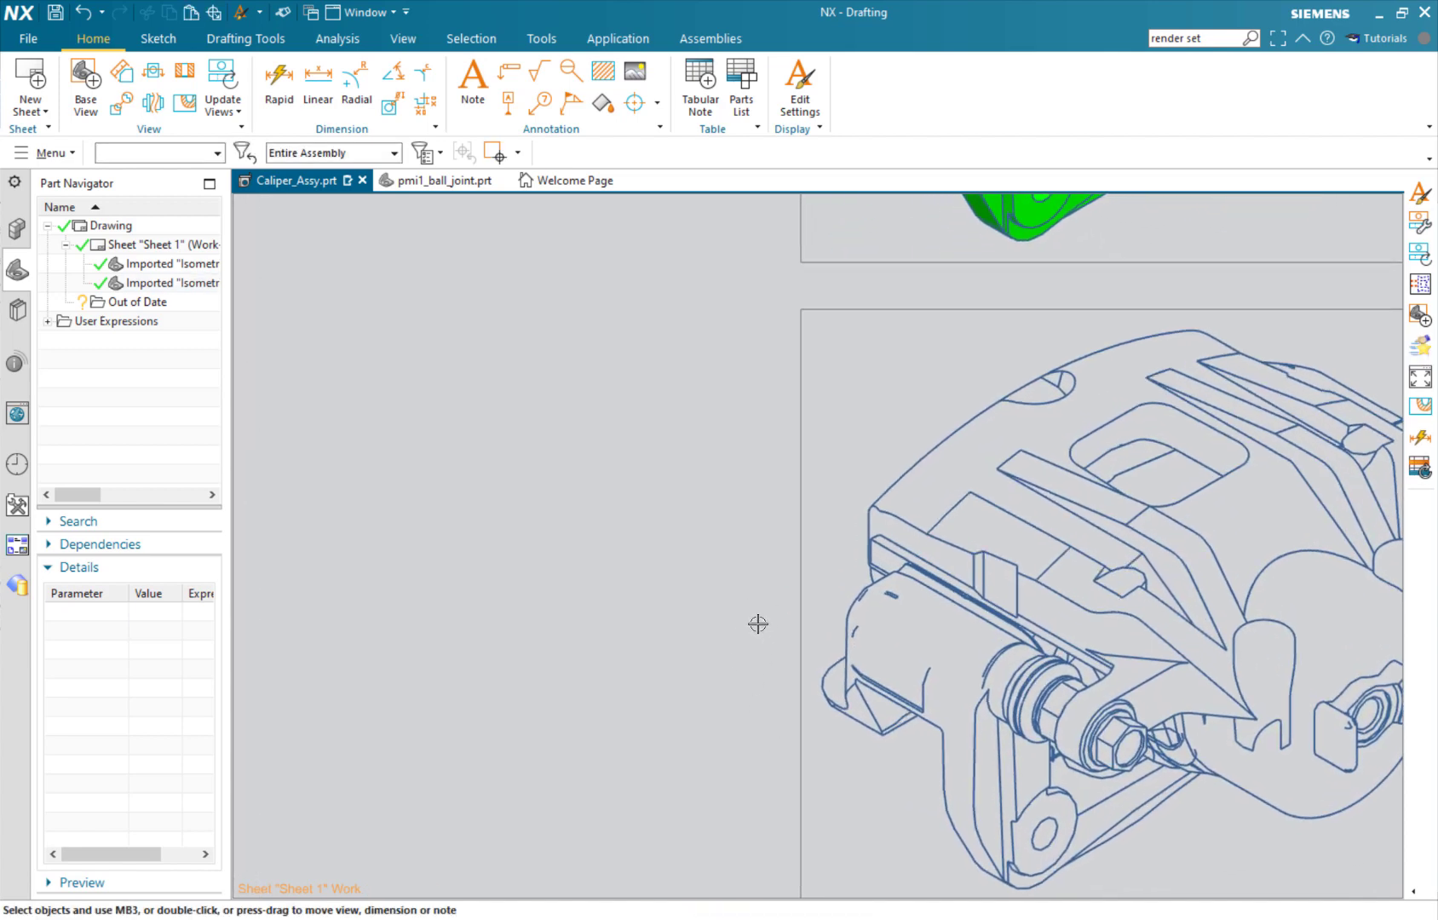
pyautogui.scroll(1, 616, 561)
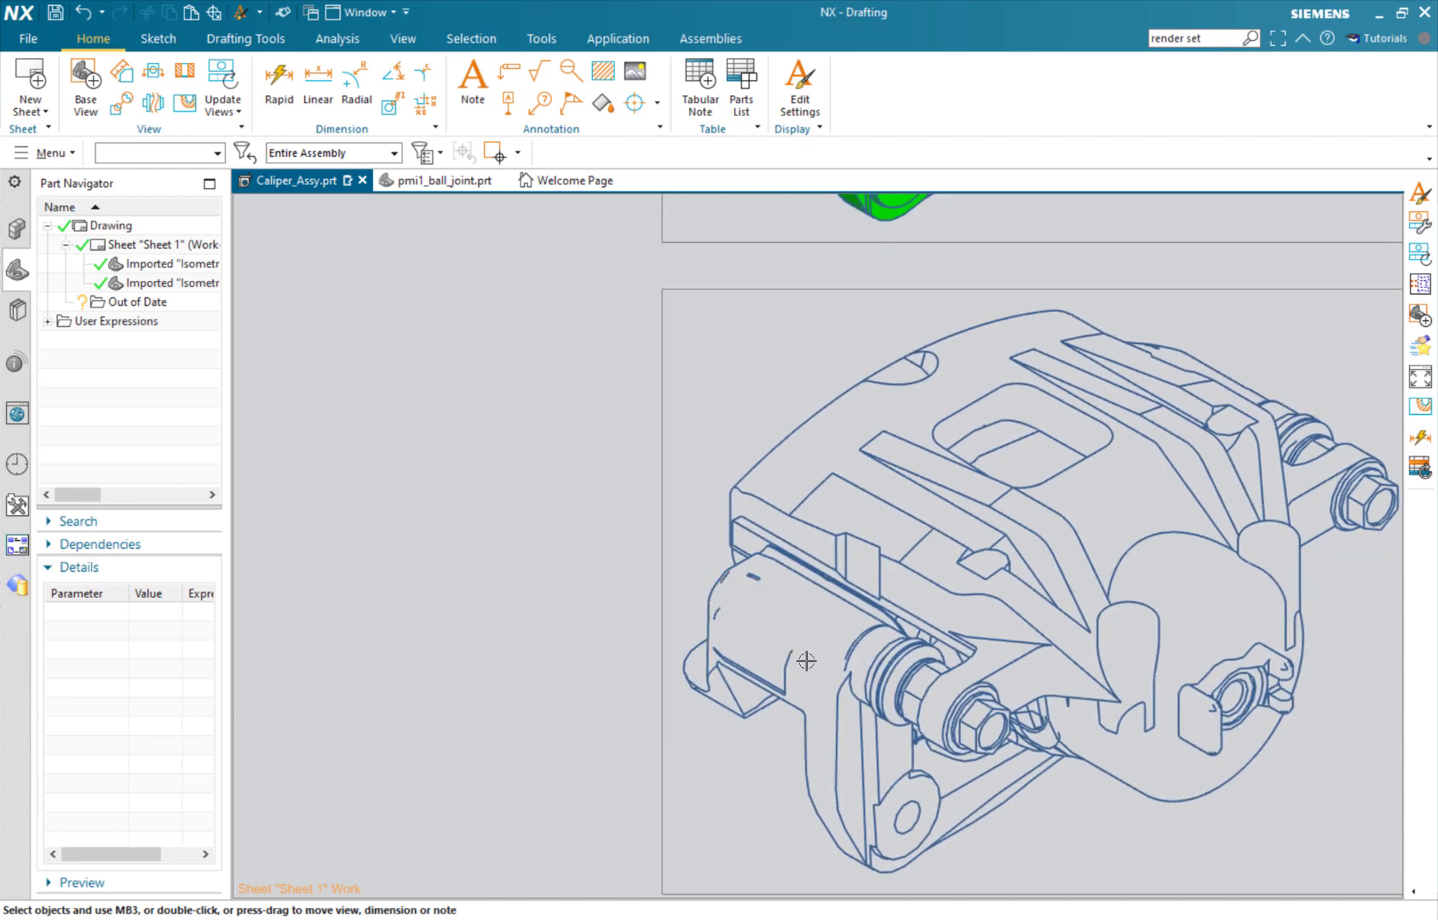
# Step: Erase the short stray spline edges from the wireframe view with View Dependent Edit's Erase Objects
pyautogui.rightClick(667, 520)
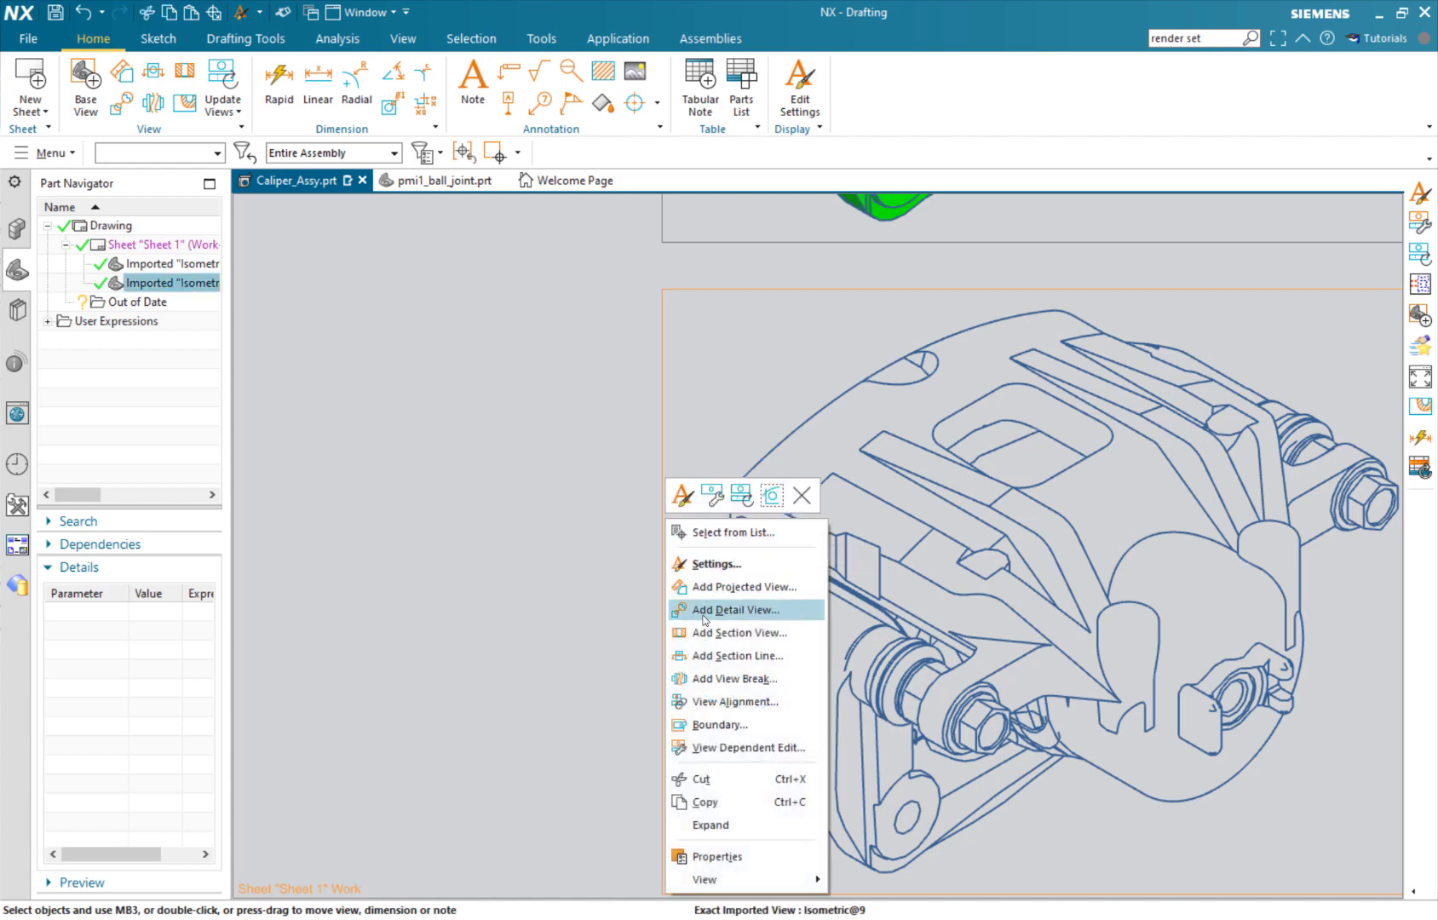
pyautogui.click(723, 748)
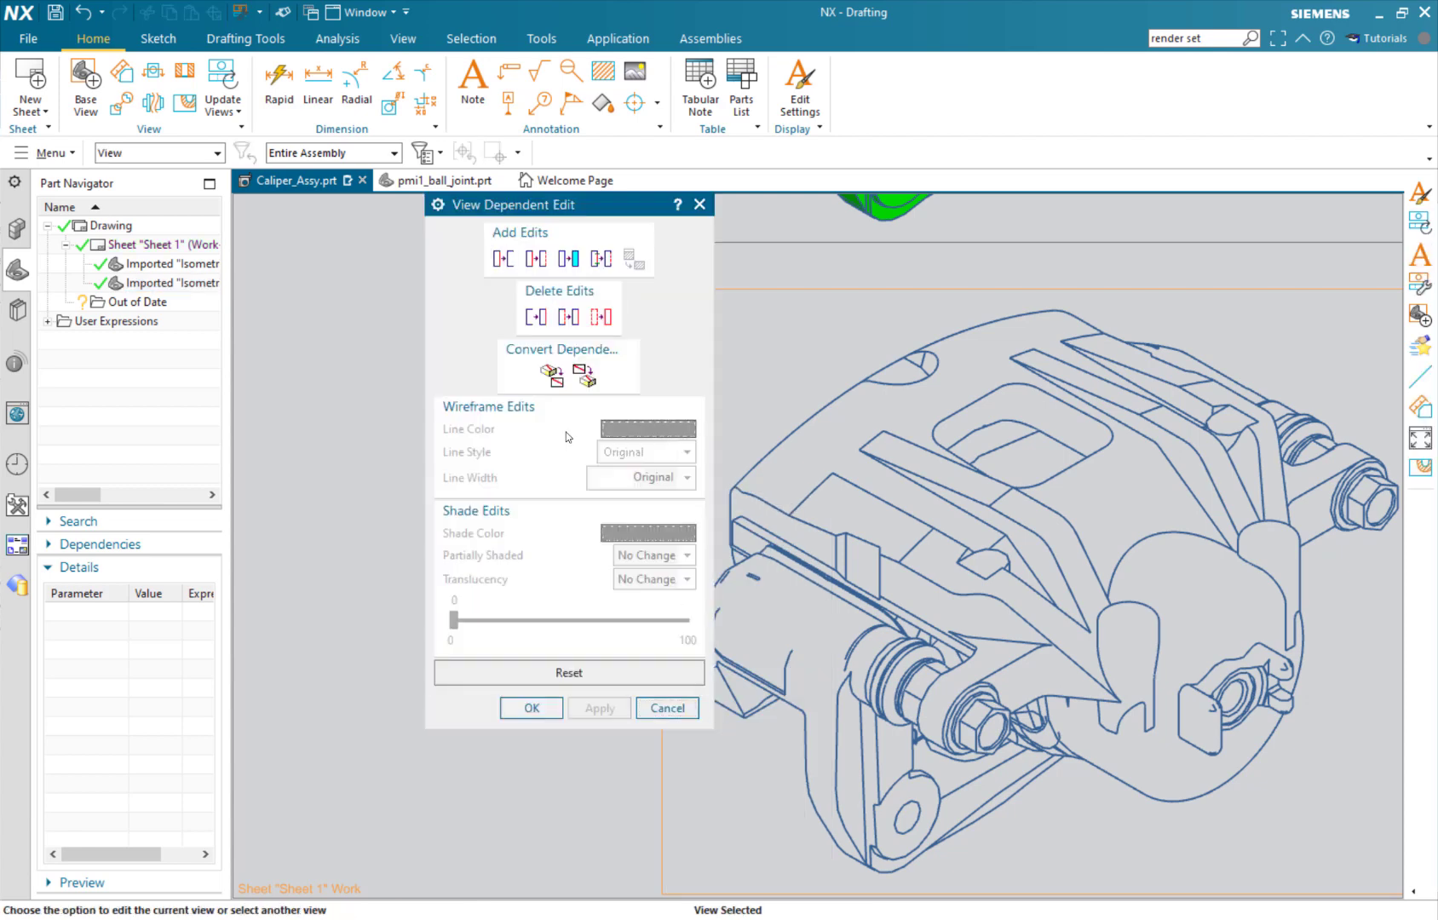
pyautogui.click(502, 258)
pyautogui.scroll(3, 752, 529)
pyautogui.scroll(4, 790, 560)
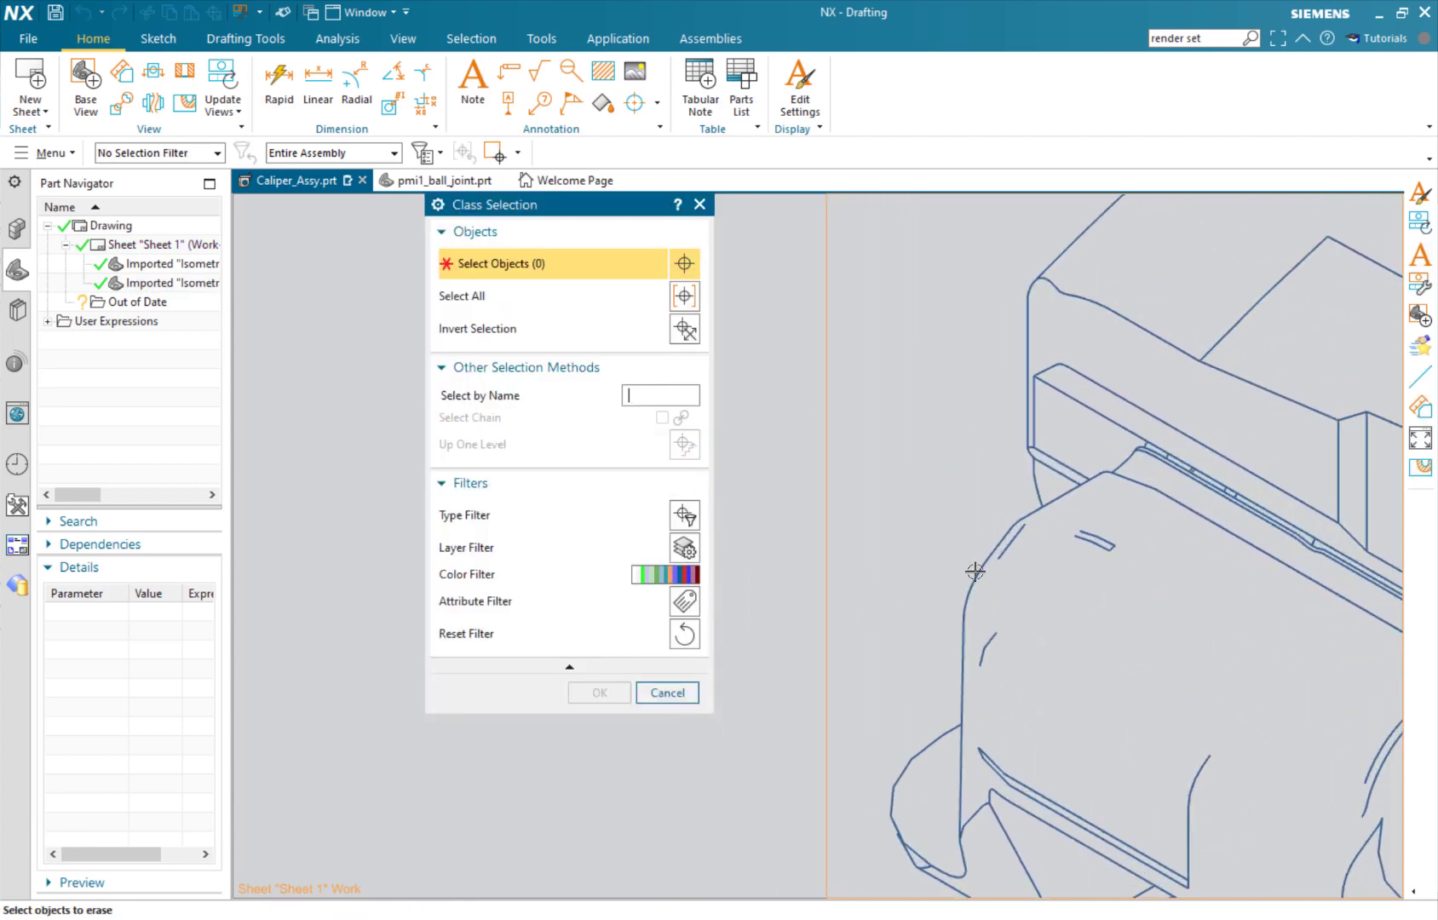
pyautogui.click(1091, 539)
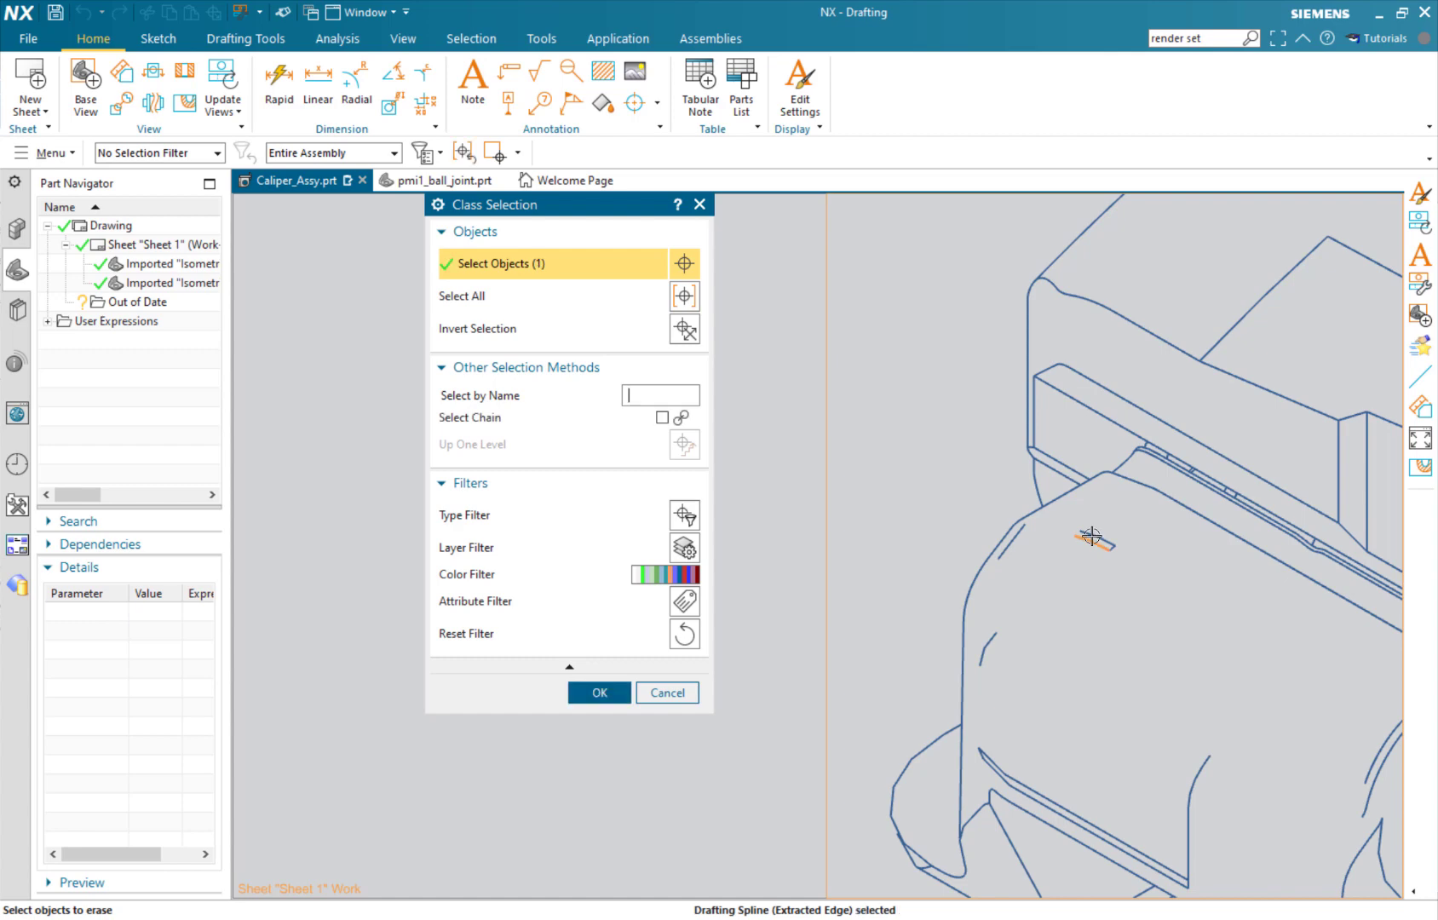
pyautogui.click(1104, 536)
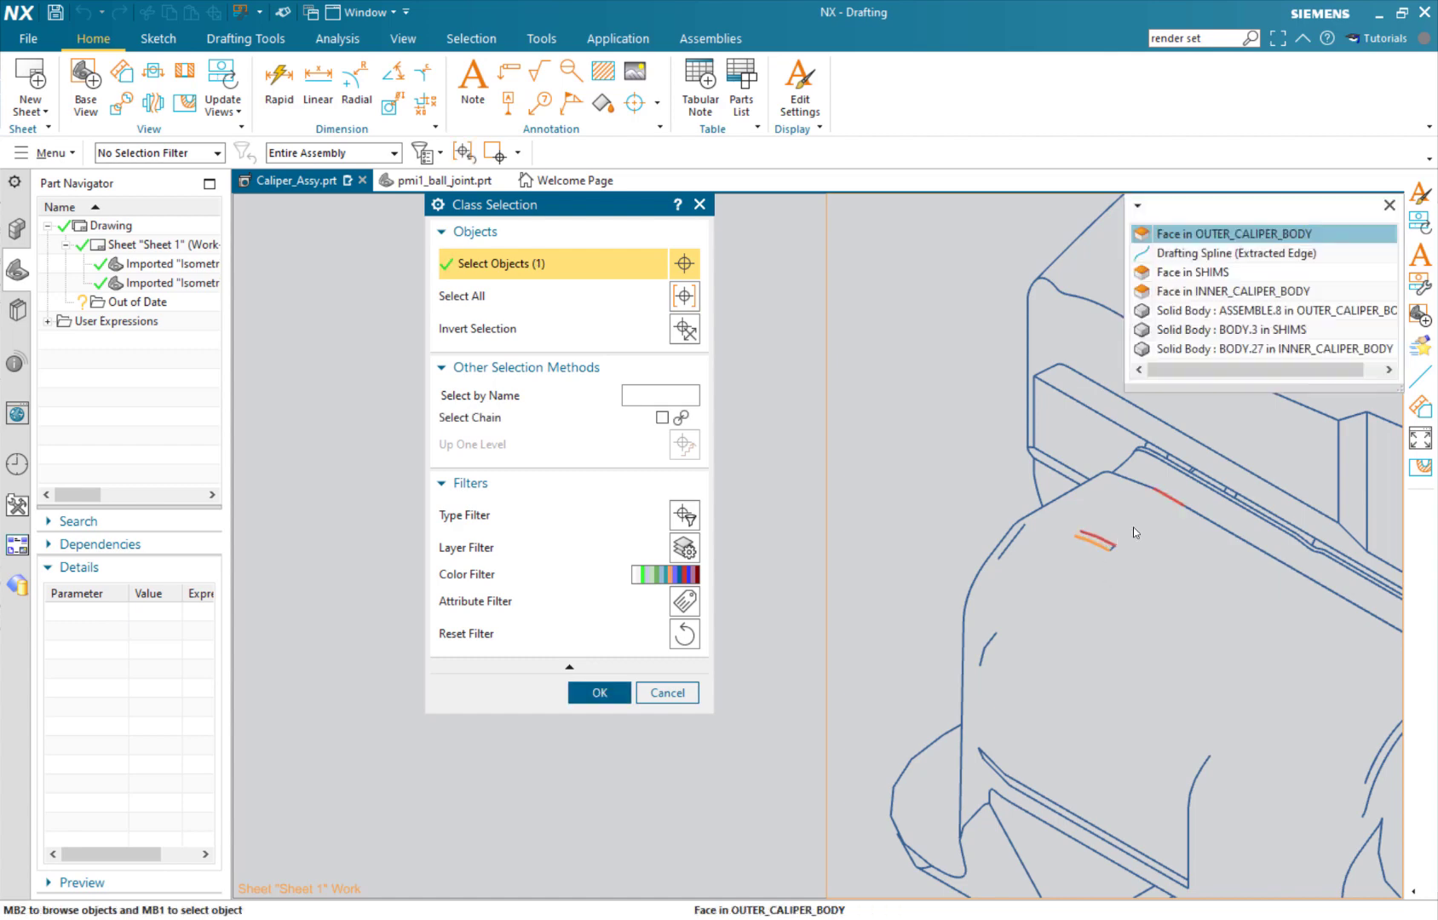
pyautogui.click(1215, 262)
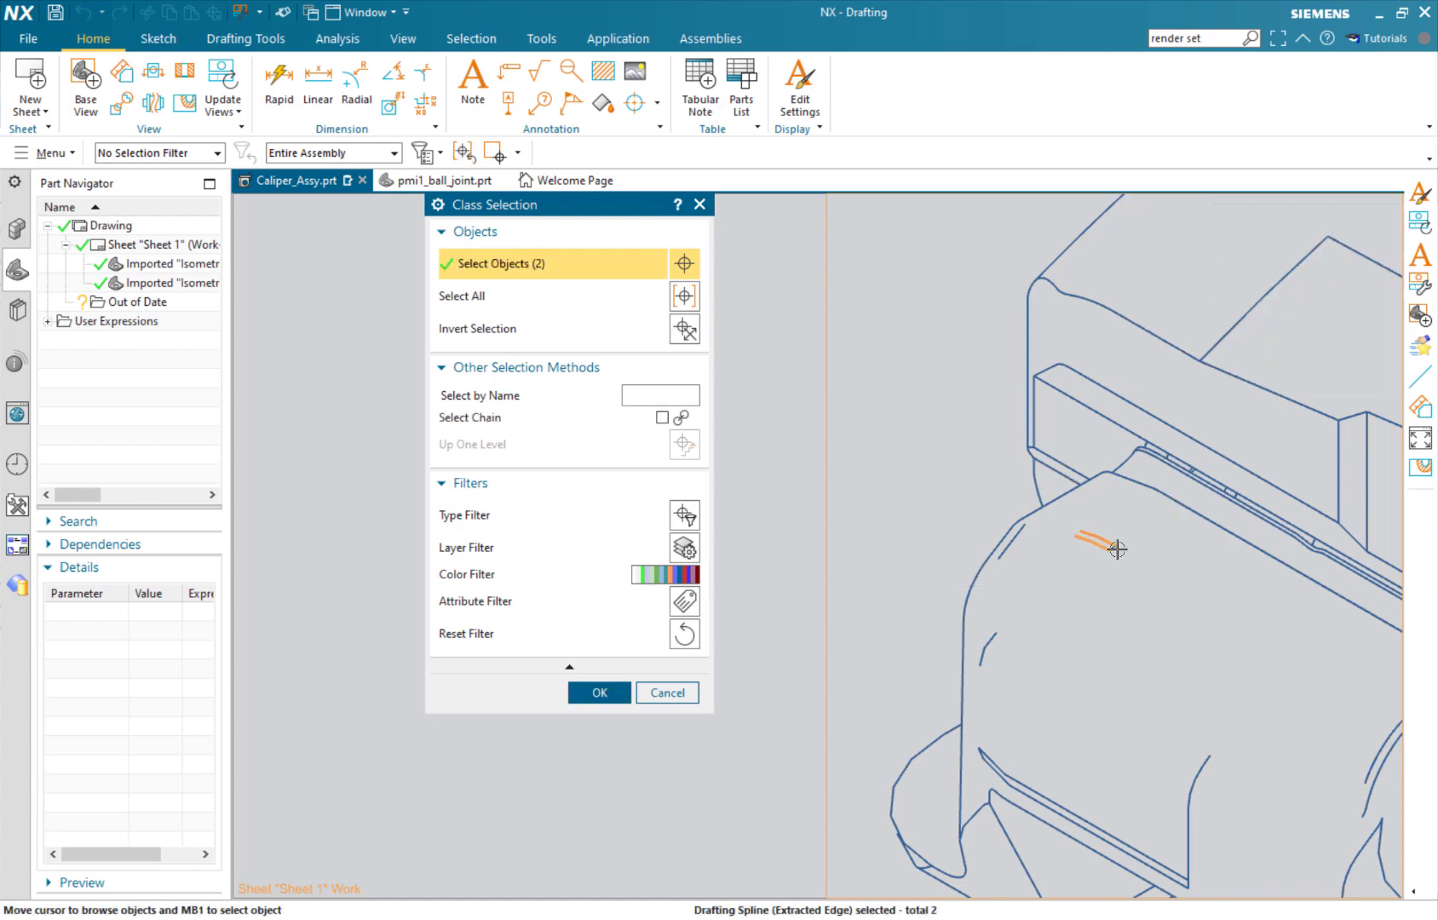
pyautogui.click(975, 641)
pyautogui.click(1027, 534)
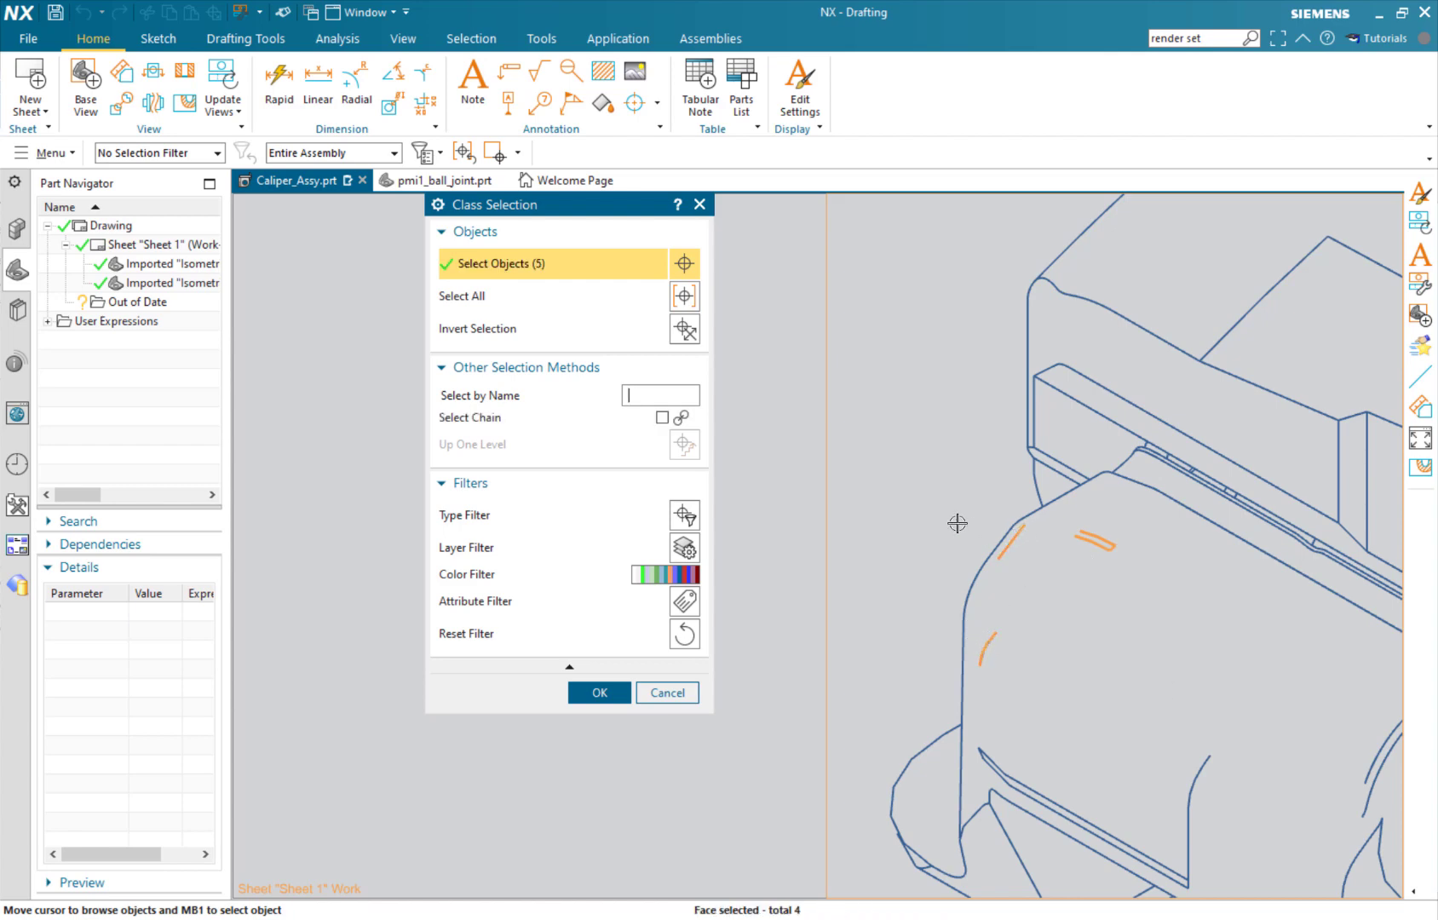
pyautogui.click(583, 690)
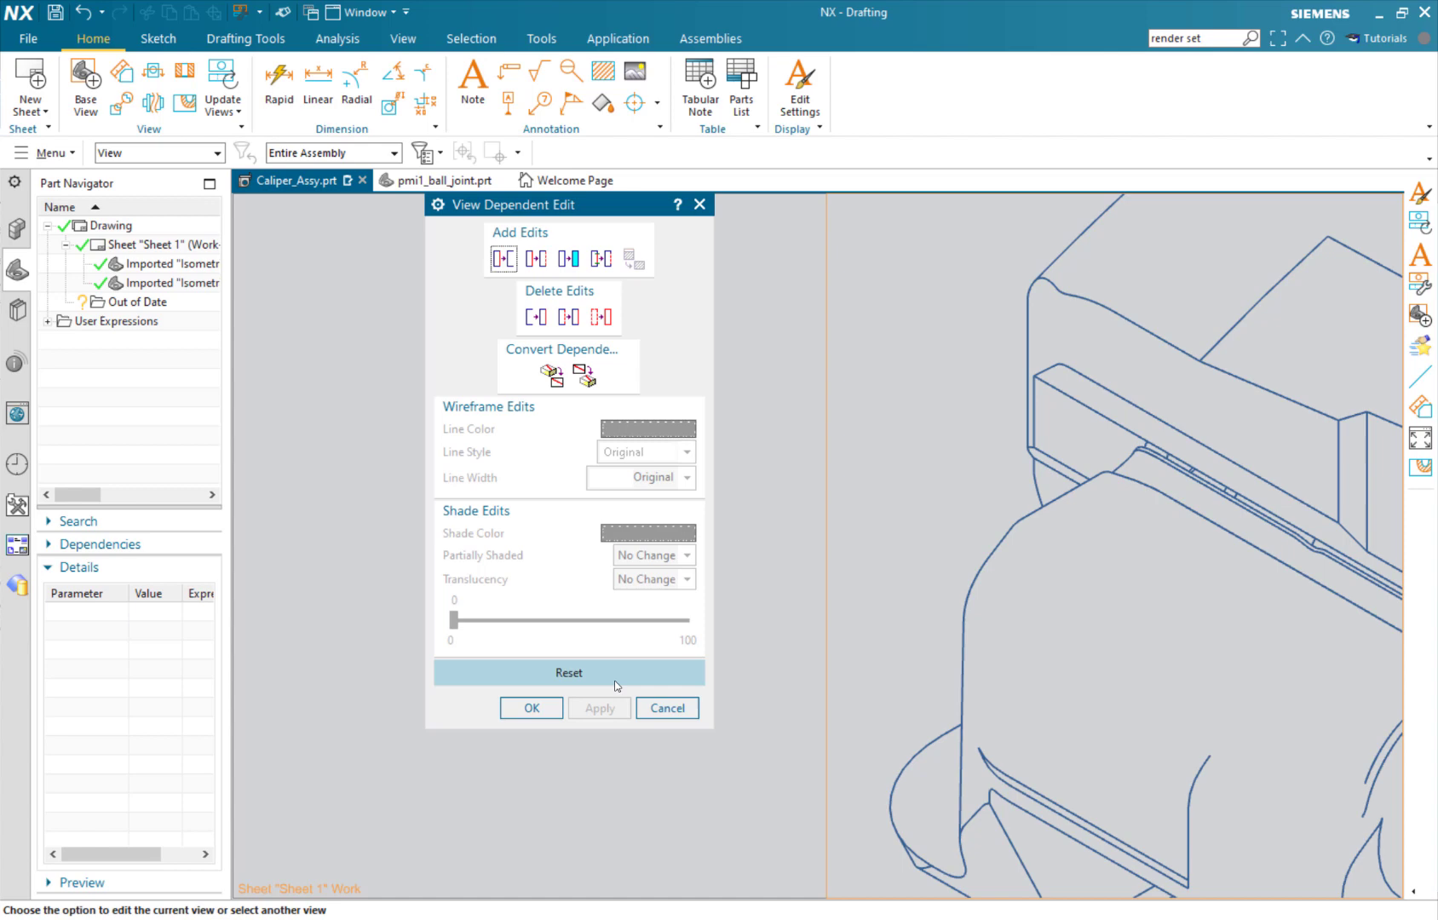
# Step: Erase four more short edges near the top of the wireframe view
pyautogui.scroll(5, 1065, 562)
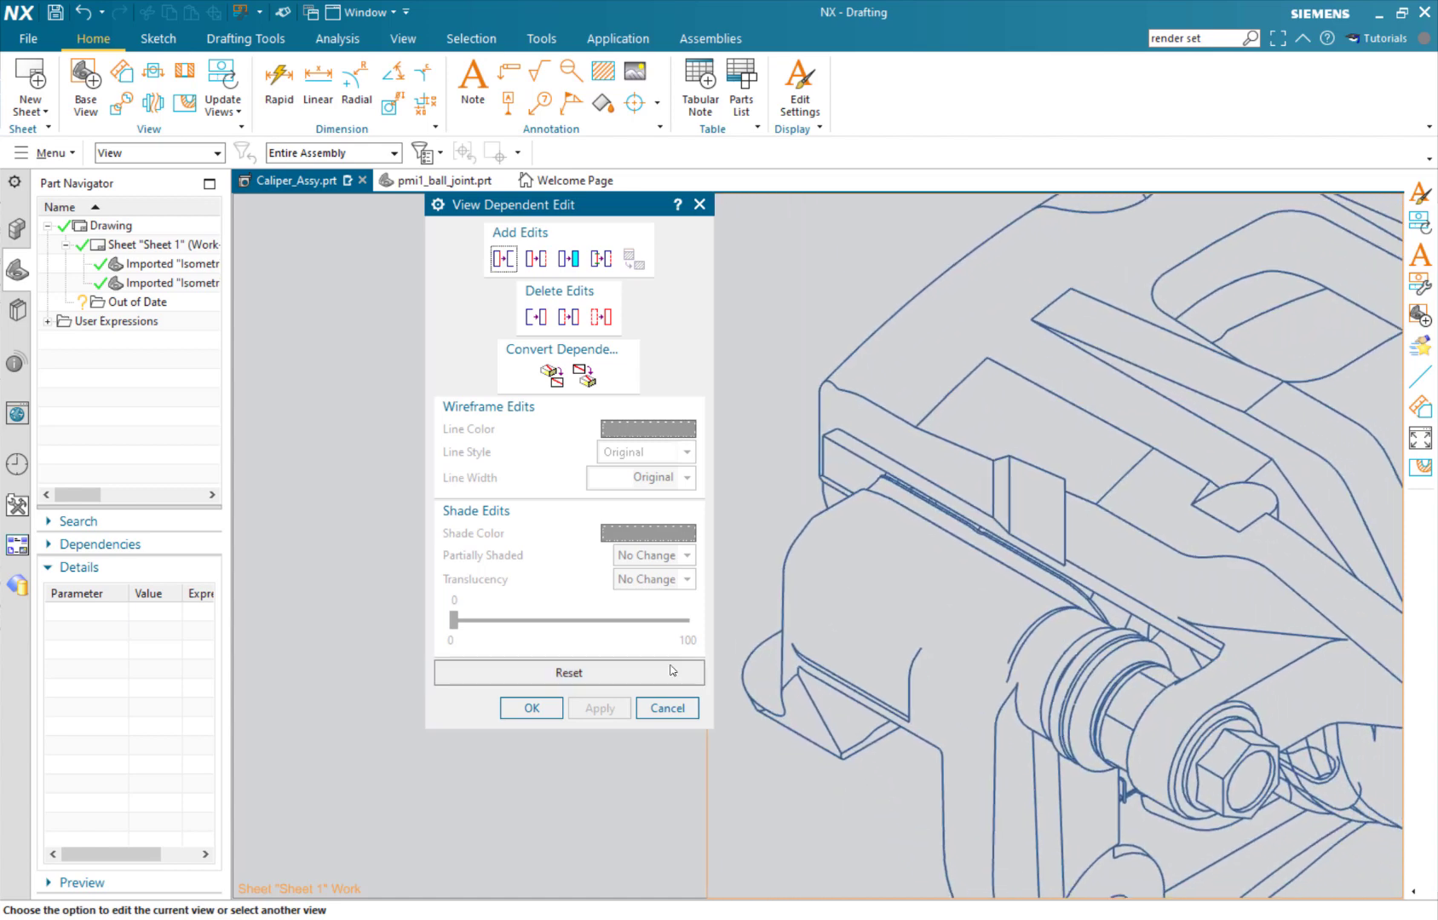
pyautogui.scroll(-3, 885, 537)
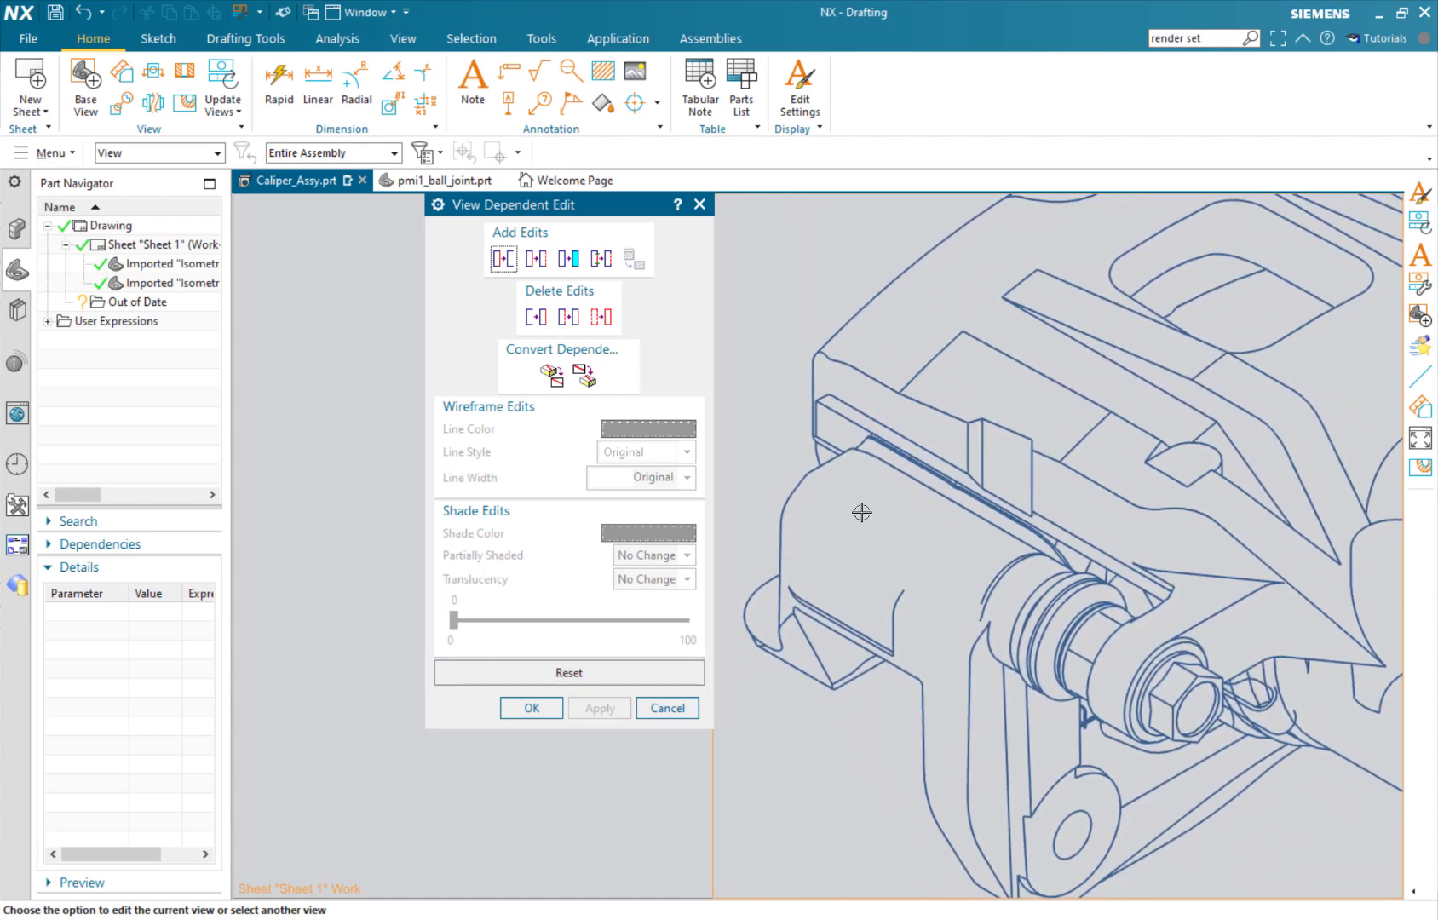
pyautogui.scroll(-2, 856, 513)
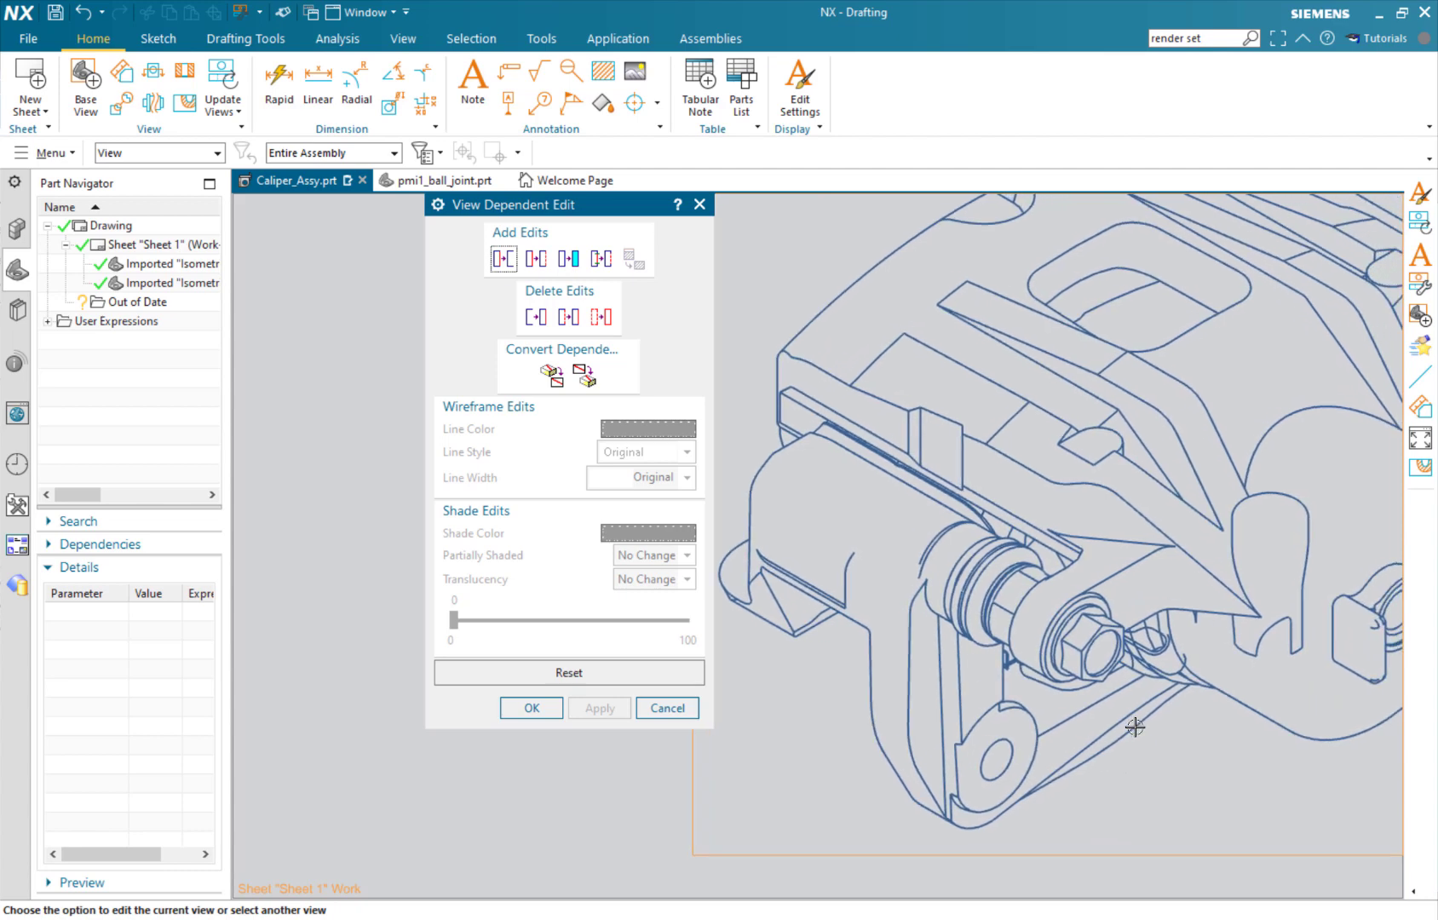
pyautogui.scroll(-2, 1135, 732)
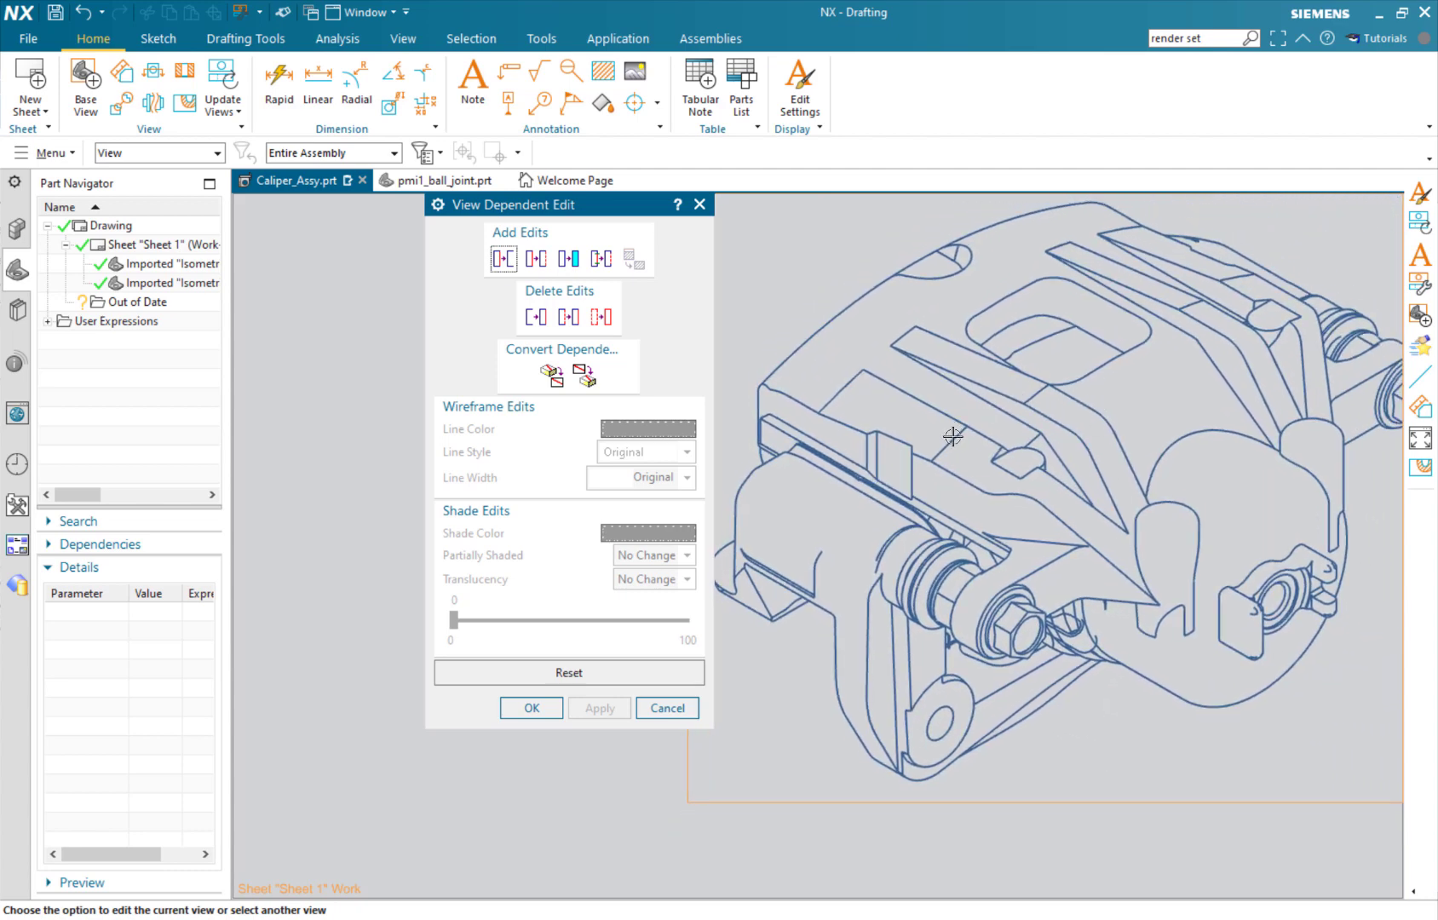
pyautogui.click(503, 258)
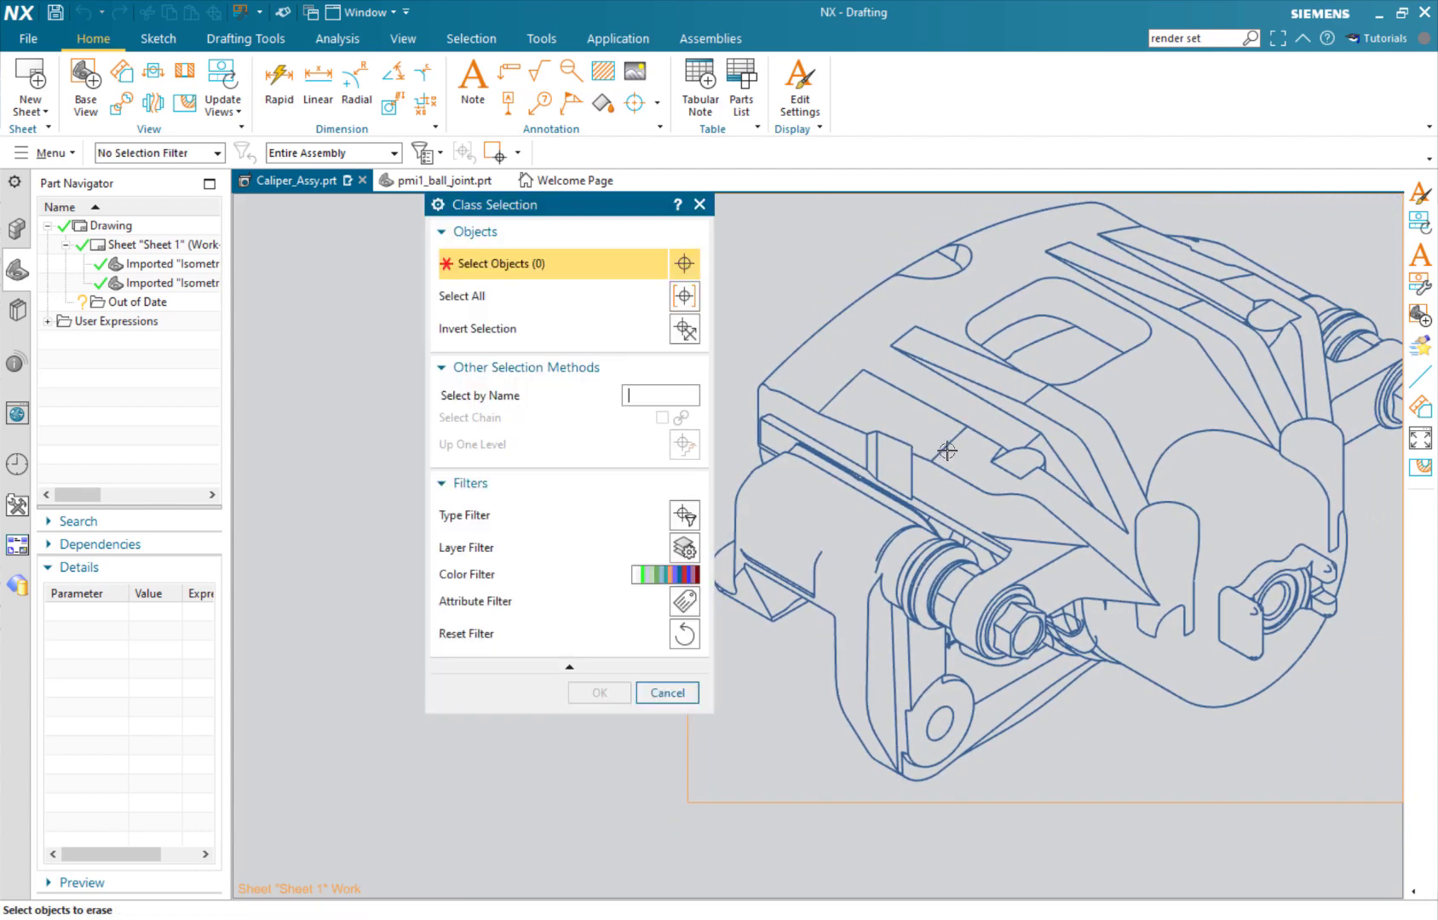
pyautogui.click(949, 442)
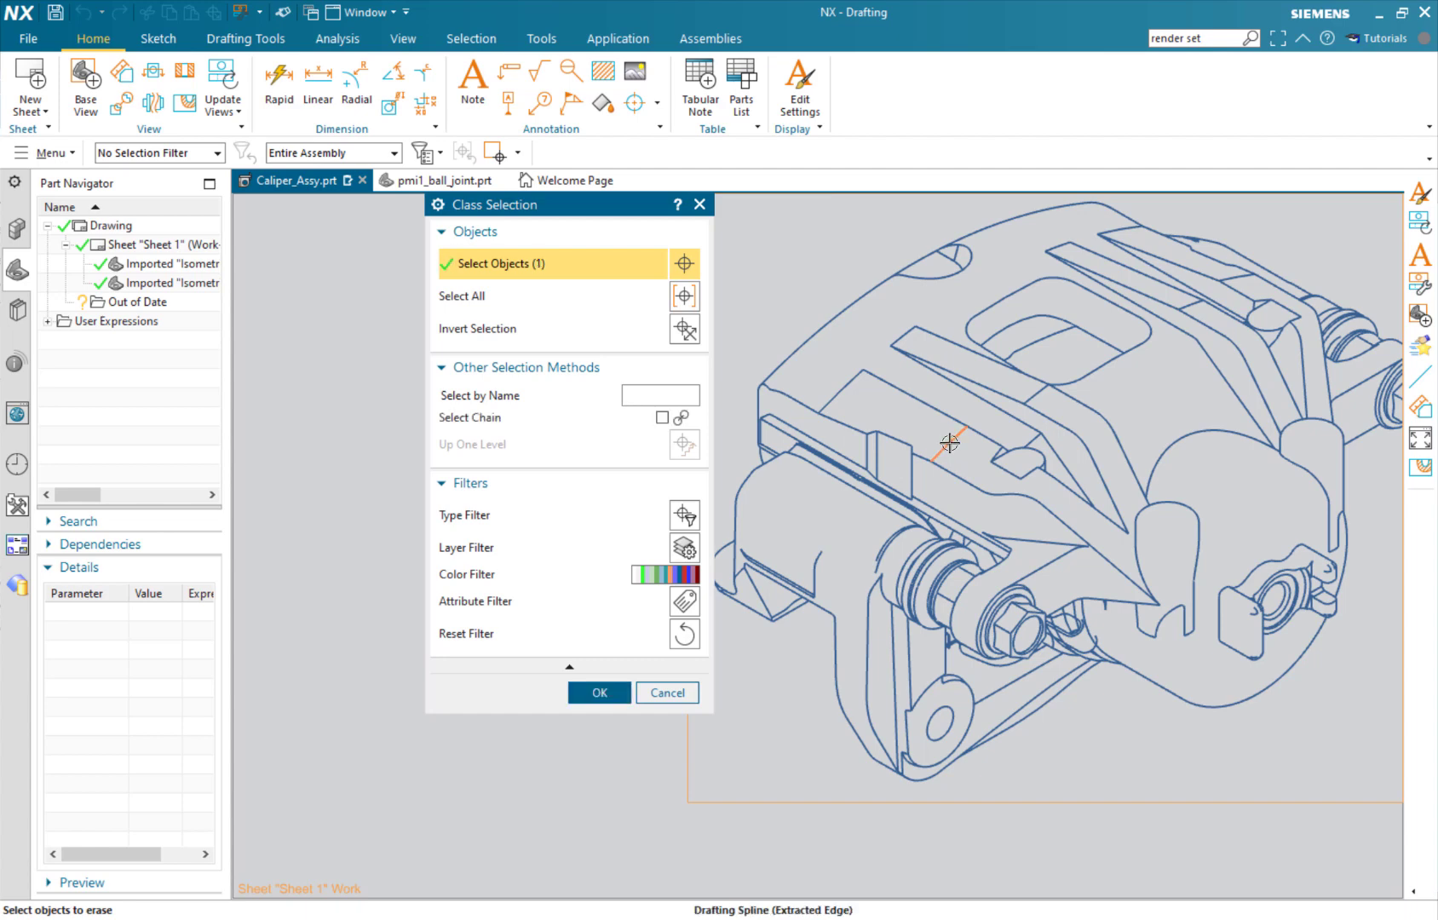
pyautogui.click(1037, 393)
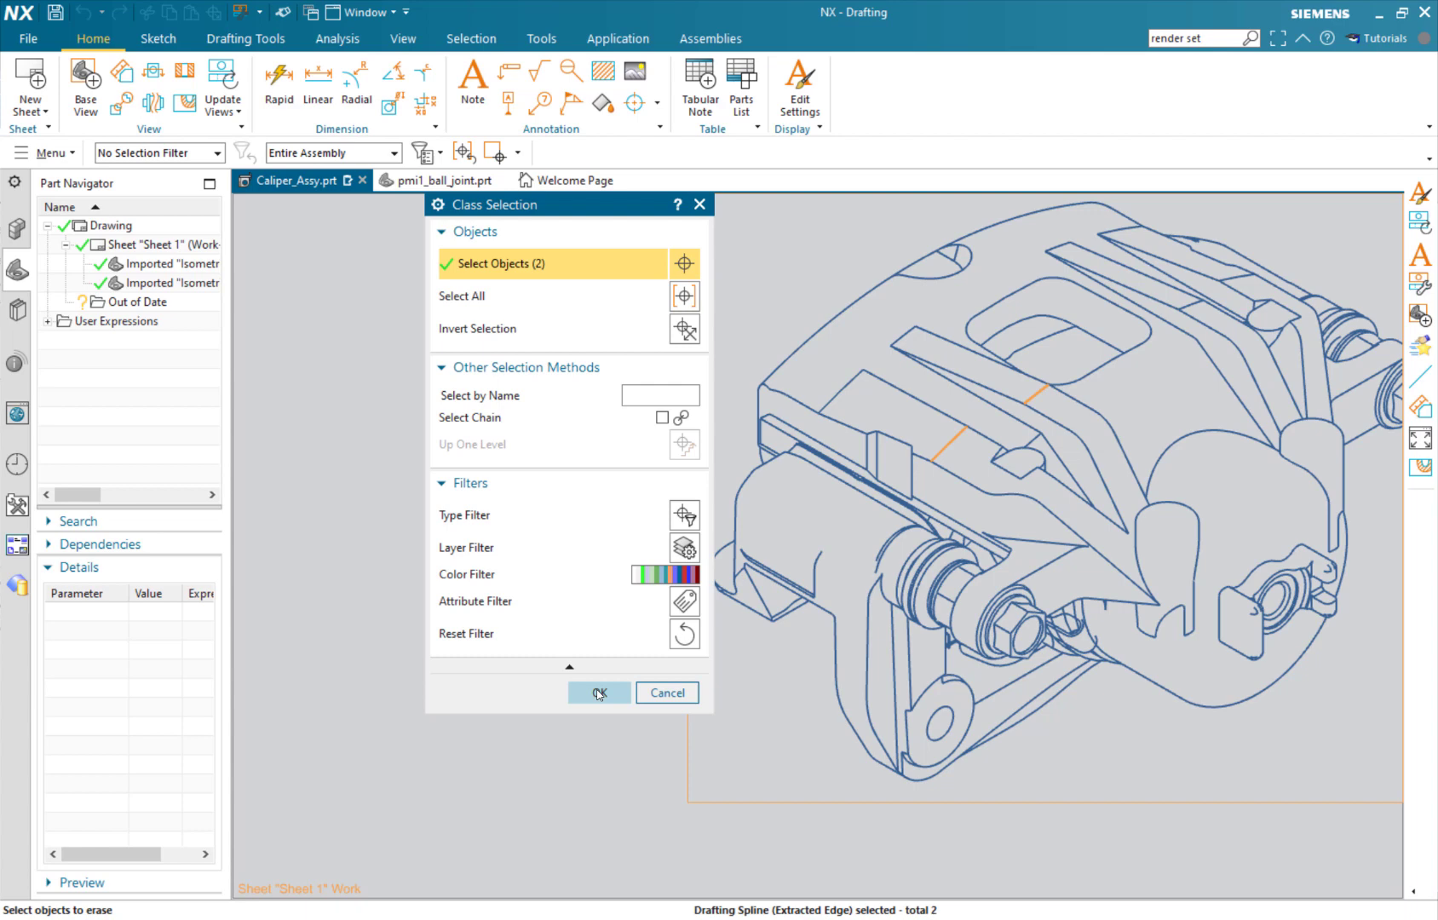
pyautogui.click(1205, 293)
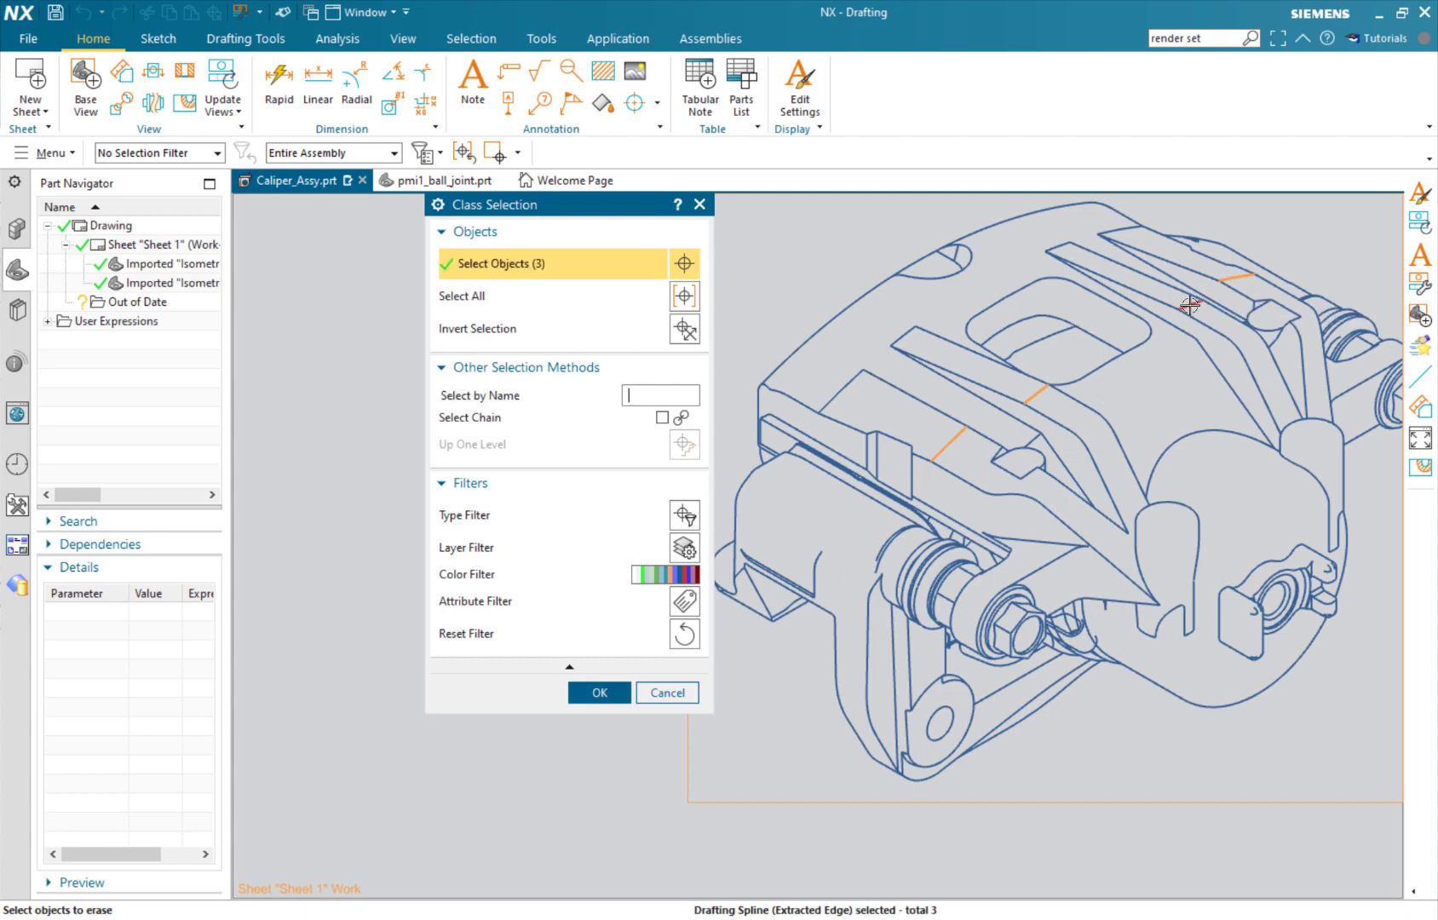
pyautogui.click(1190, 303)
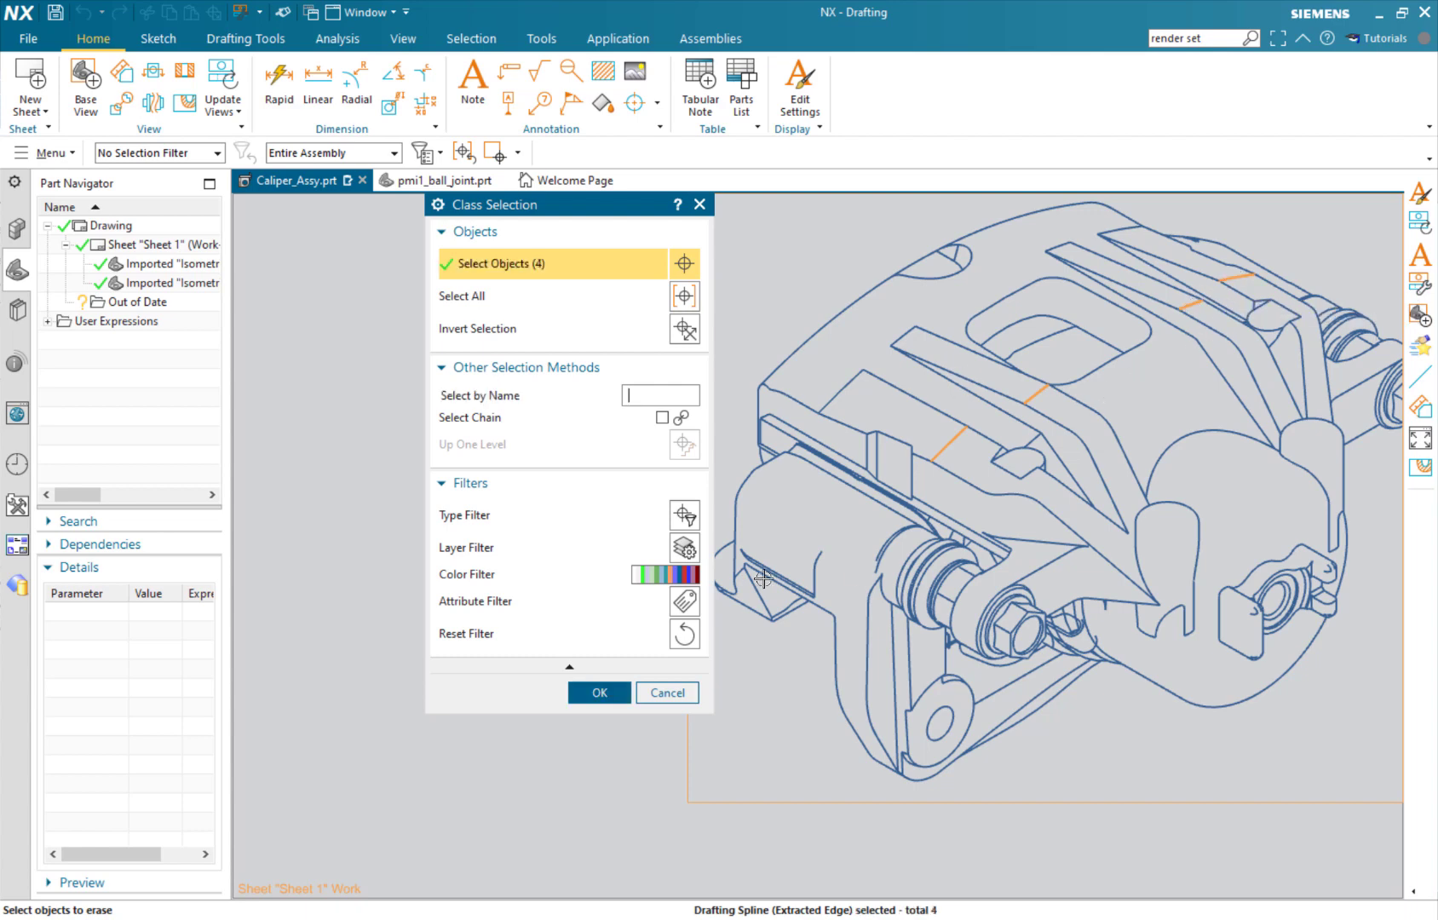
pyautogui.click(601, 691)
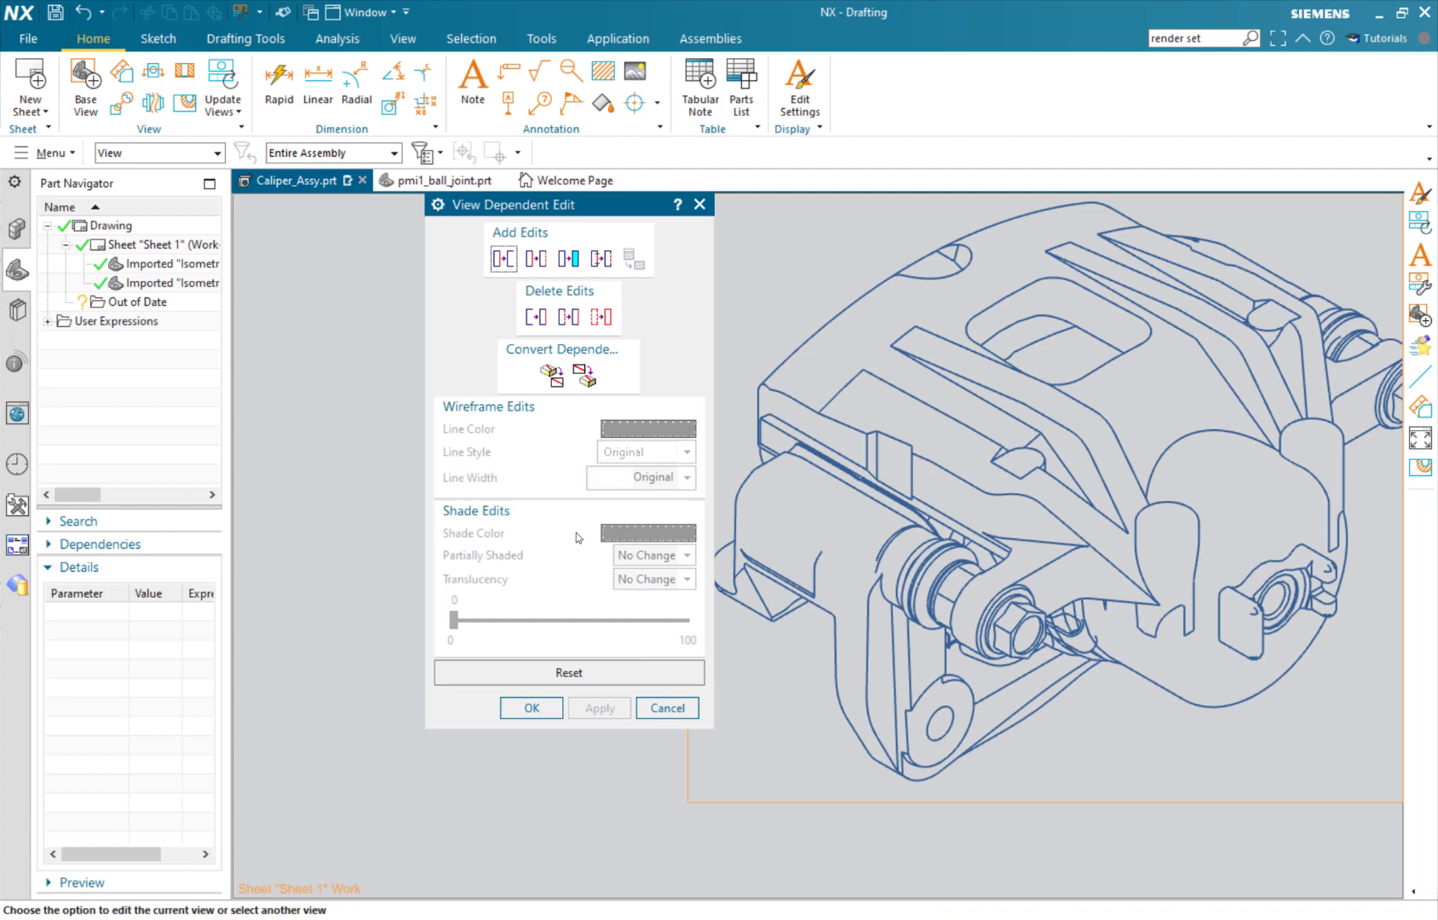
pyautogui.click(537, 318)
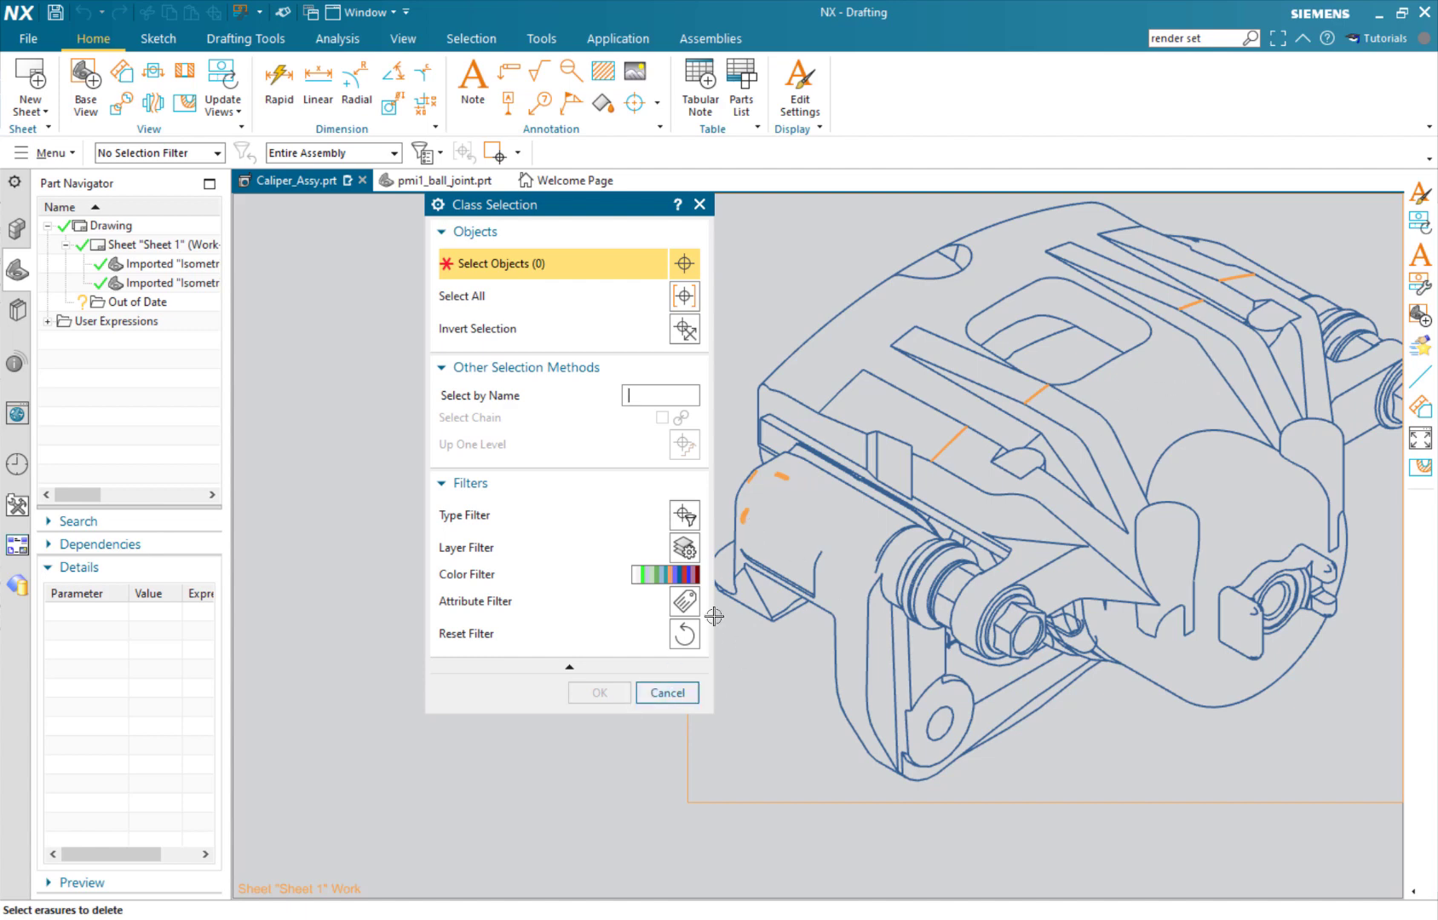
pyautogui.click(664, 693)
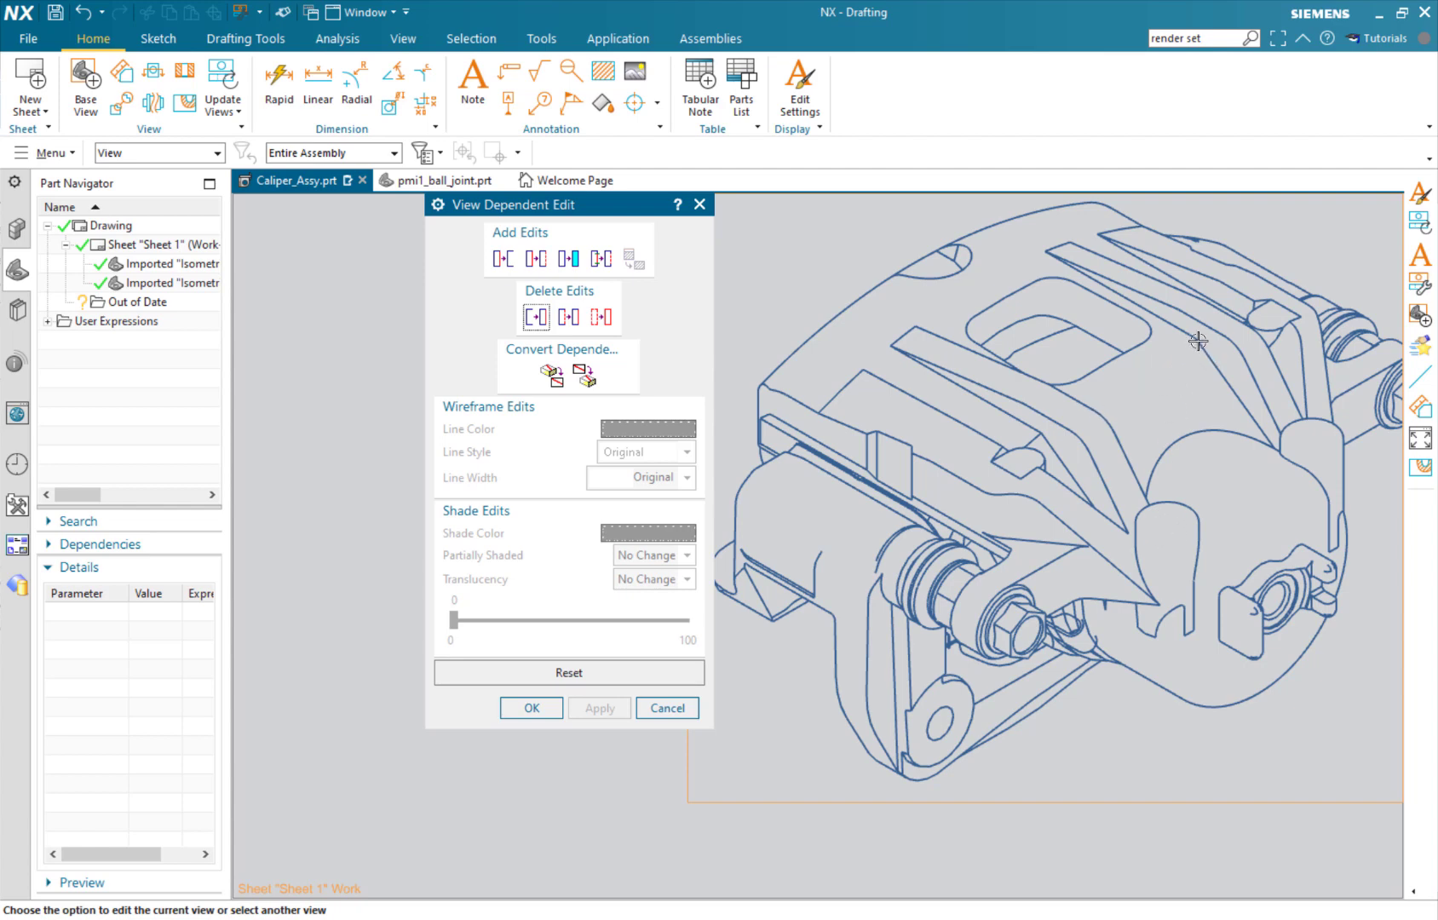
# Step: Close View Dependent Edit and check Show Smooth Edges in the caliper view's Settings
pyautogui.click(528, 711)
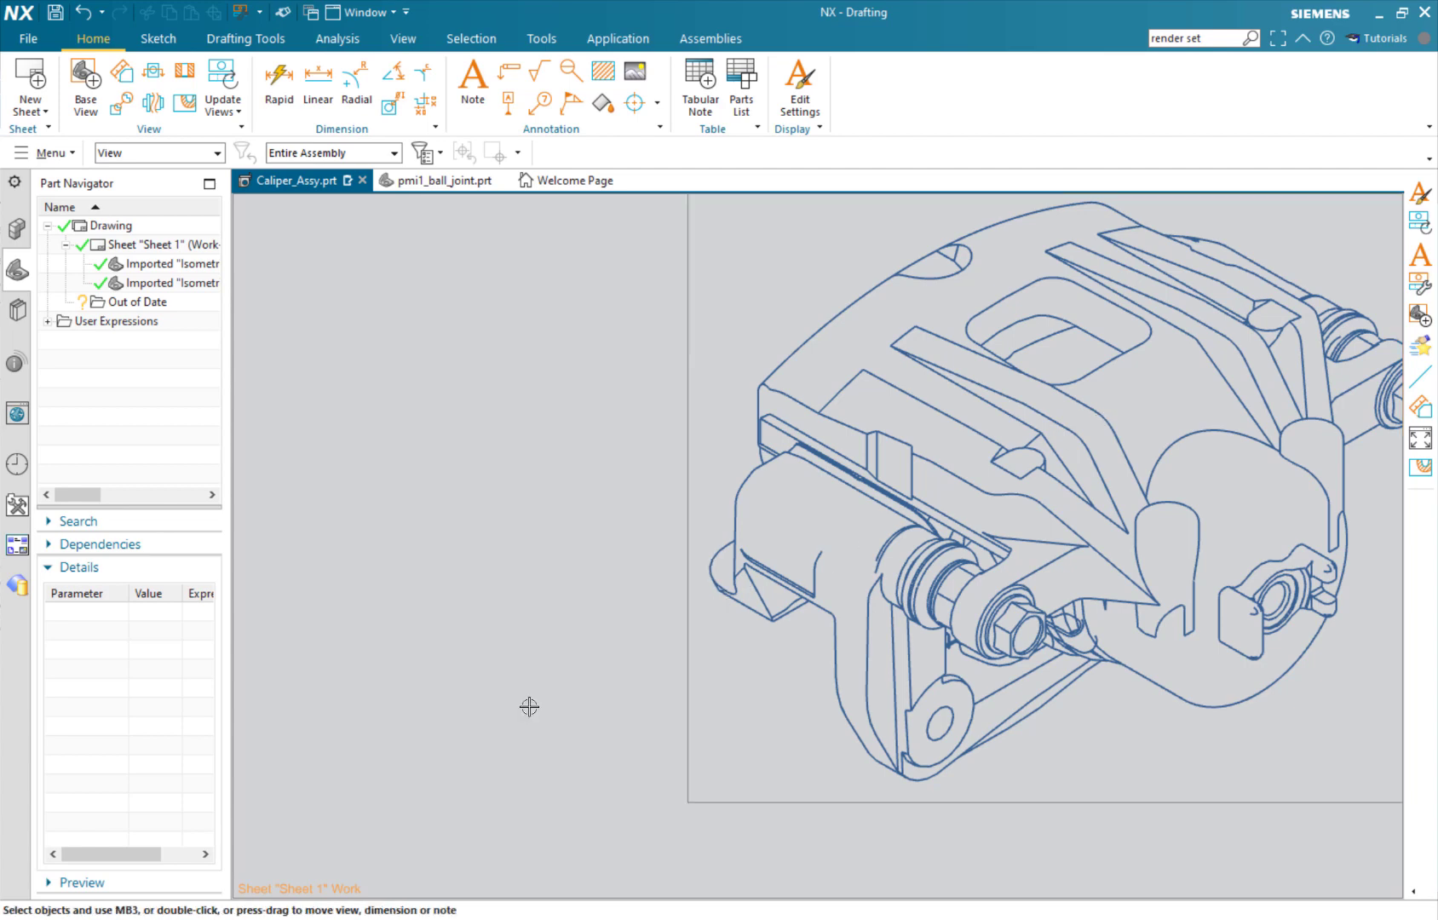
pyautogui.click(689, 564)
pyautogui.click(725, 532)
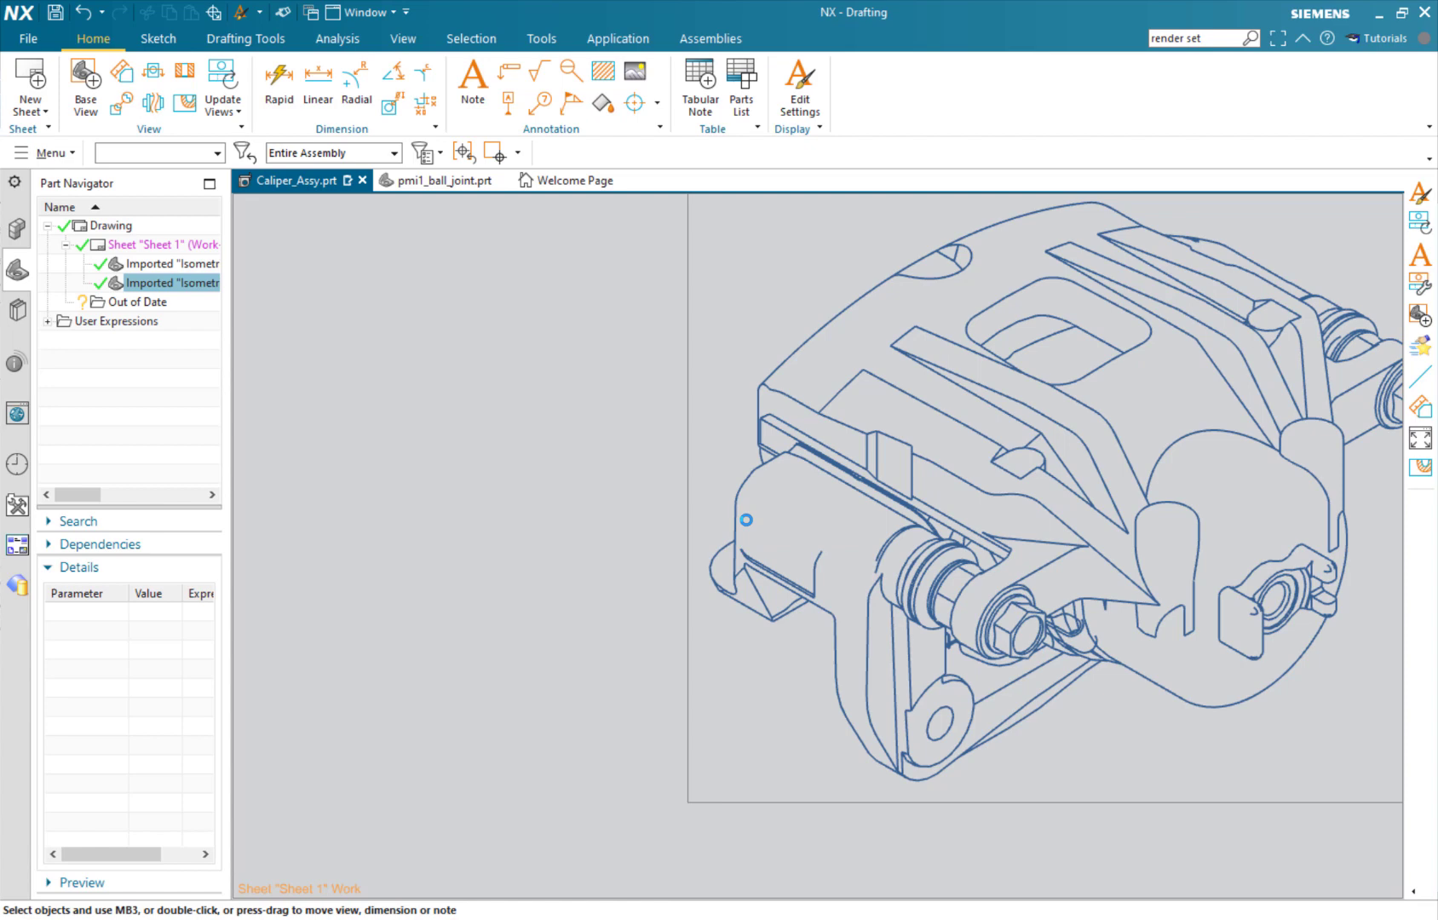
pyautogui.click(636, 292)
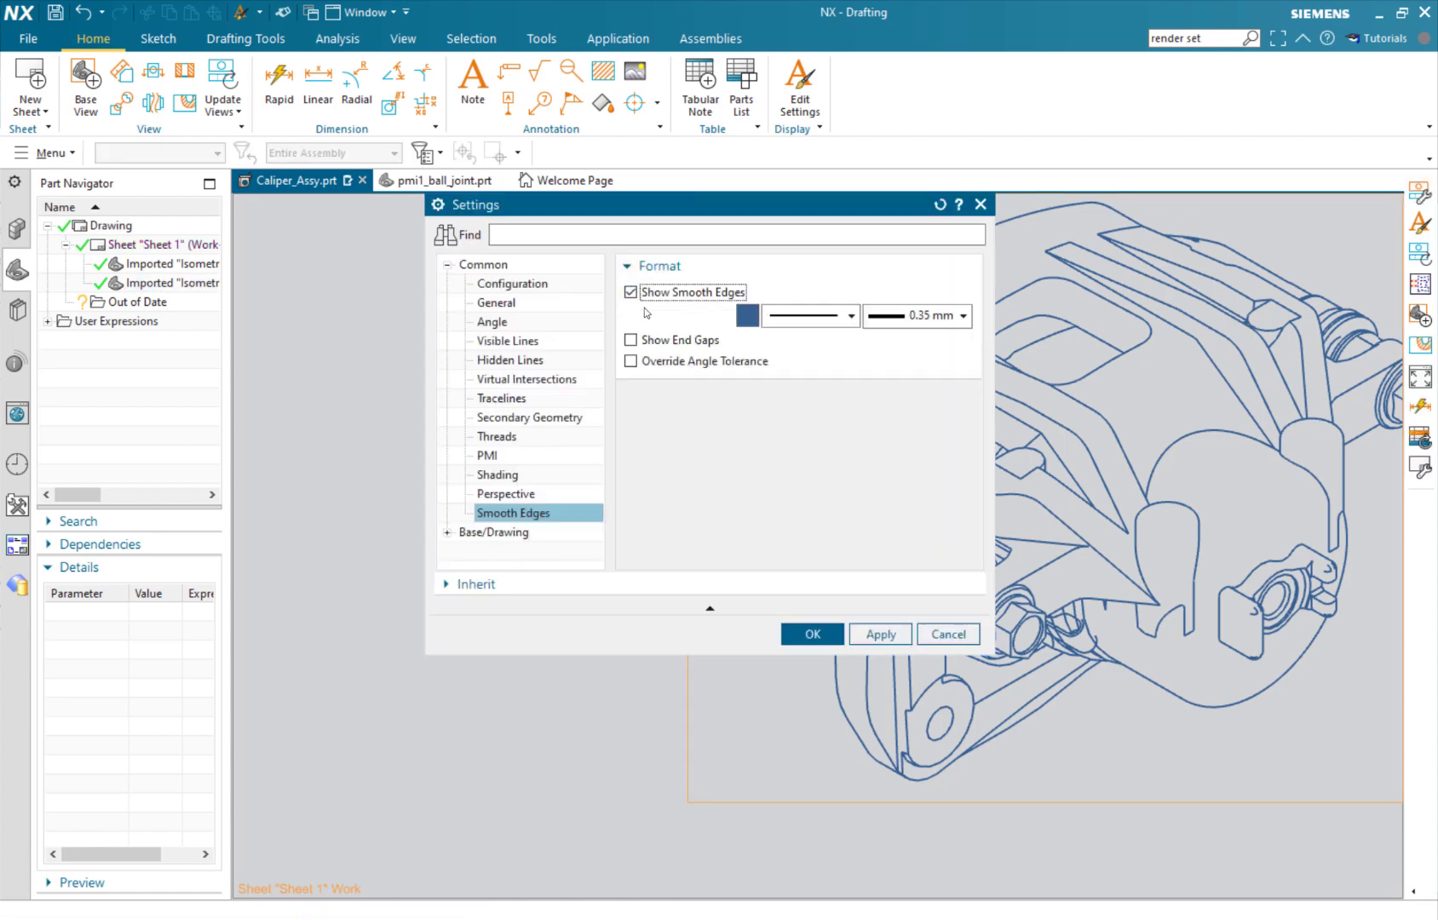
pyautogui.click(810, 635)
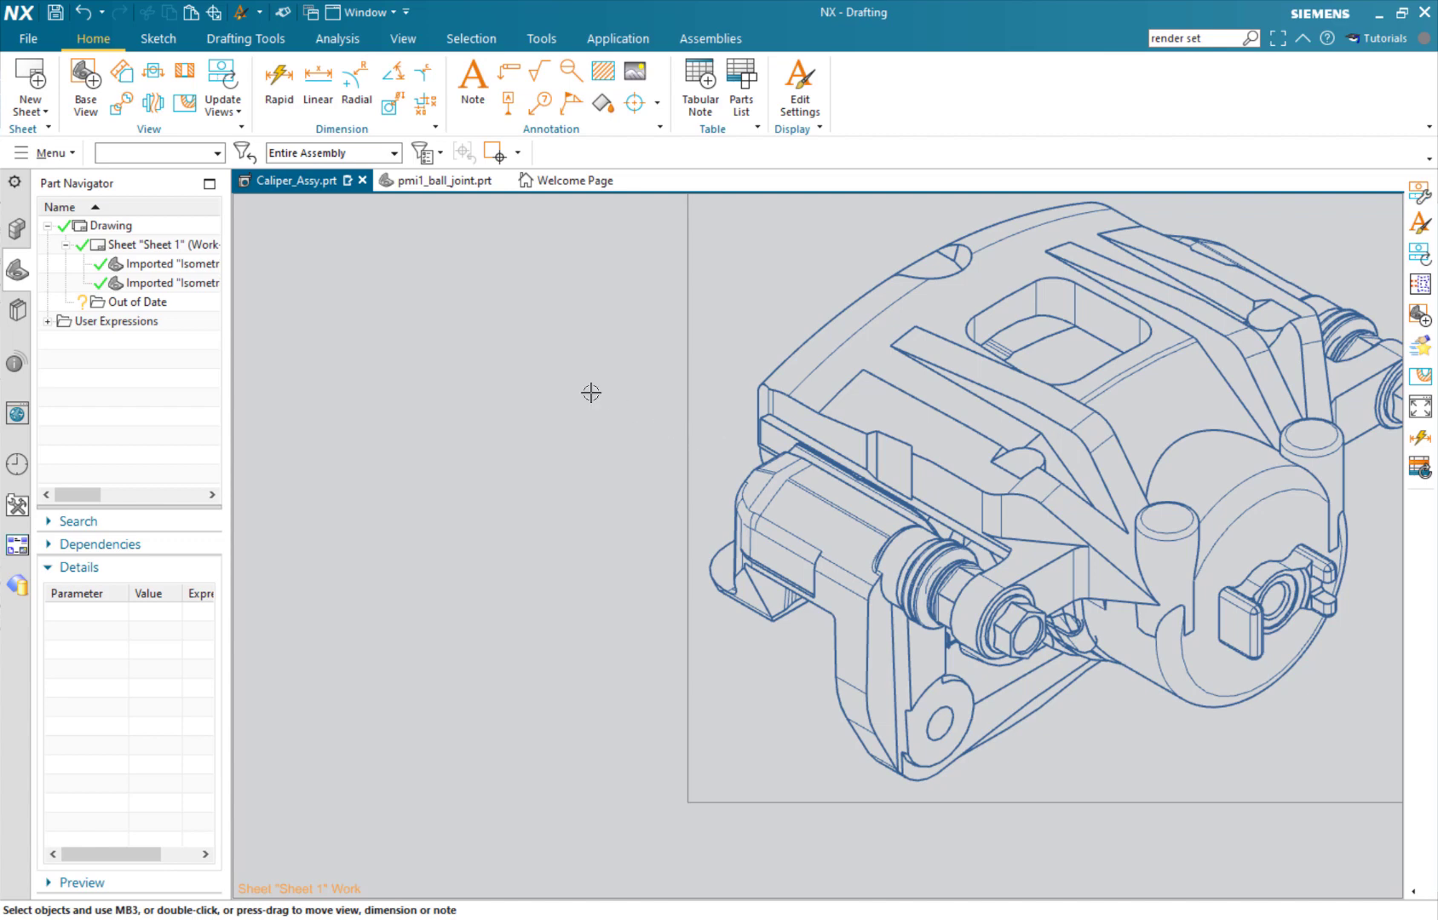
# Step: Set up an Edit Entire Objects view edit with Deep Emerald line colour and Solid line style
pyautogui.rightClick(692, 384)
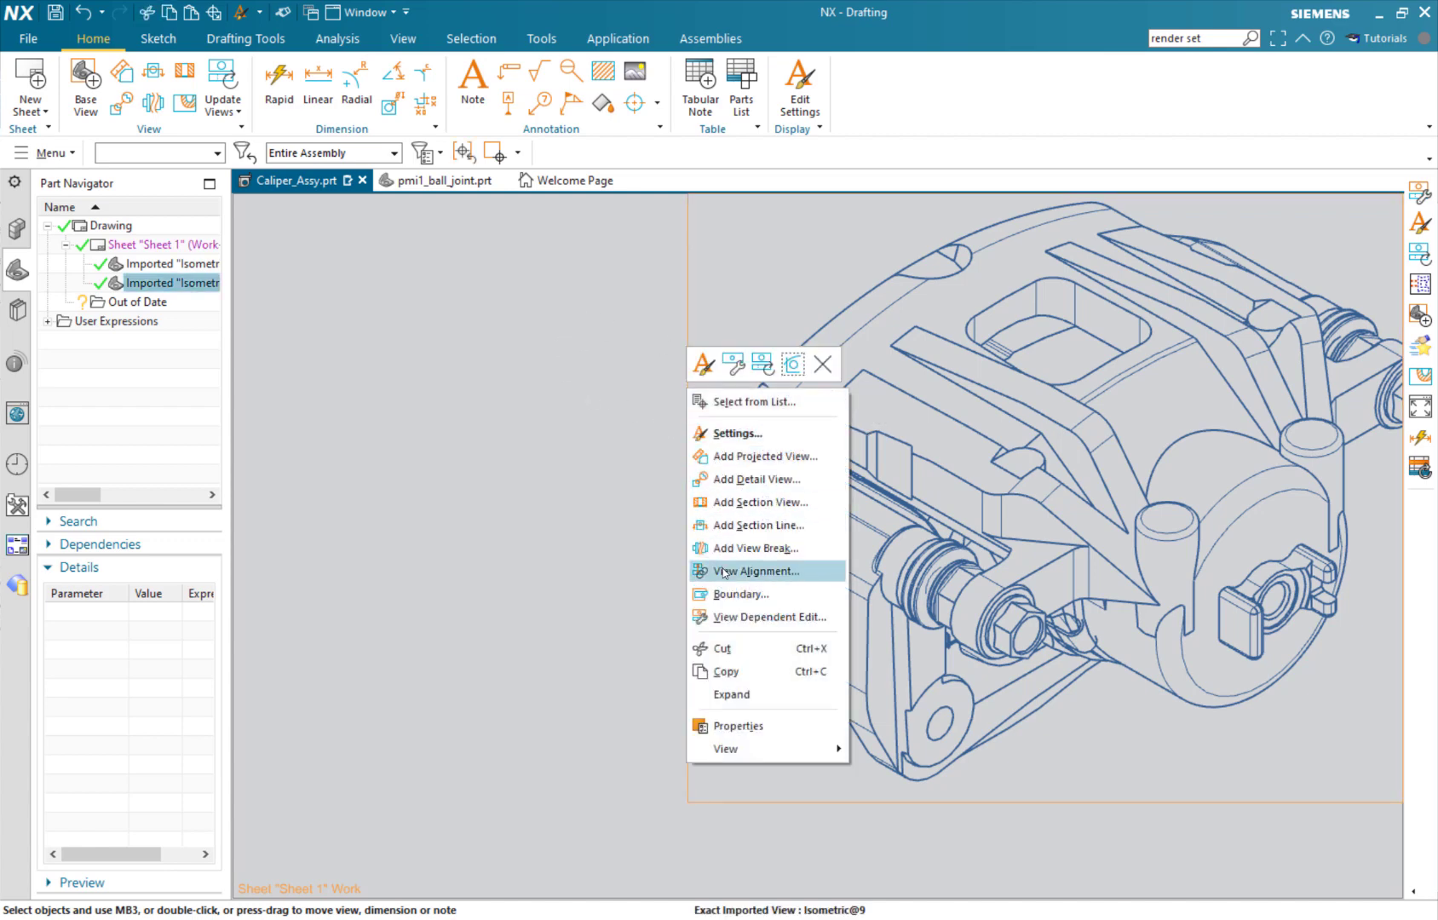
pyautogui.click(738, 619)
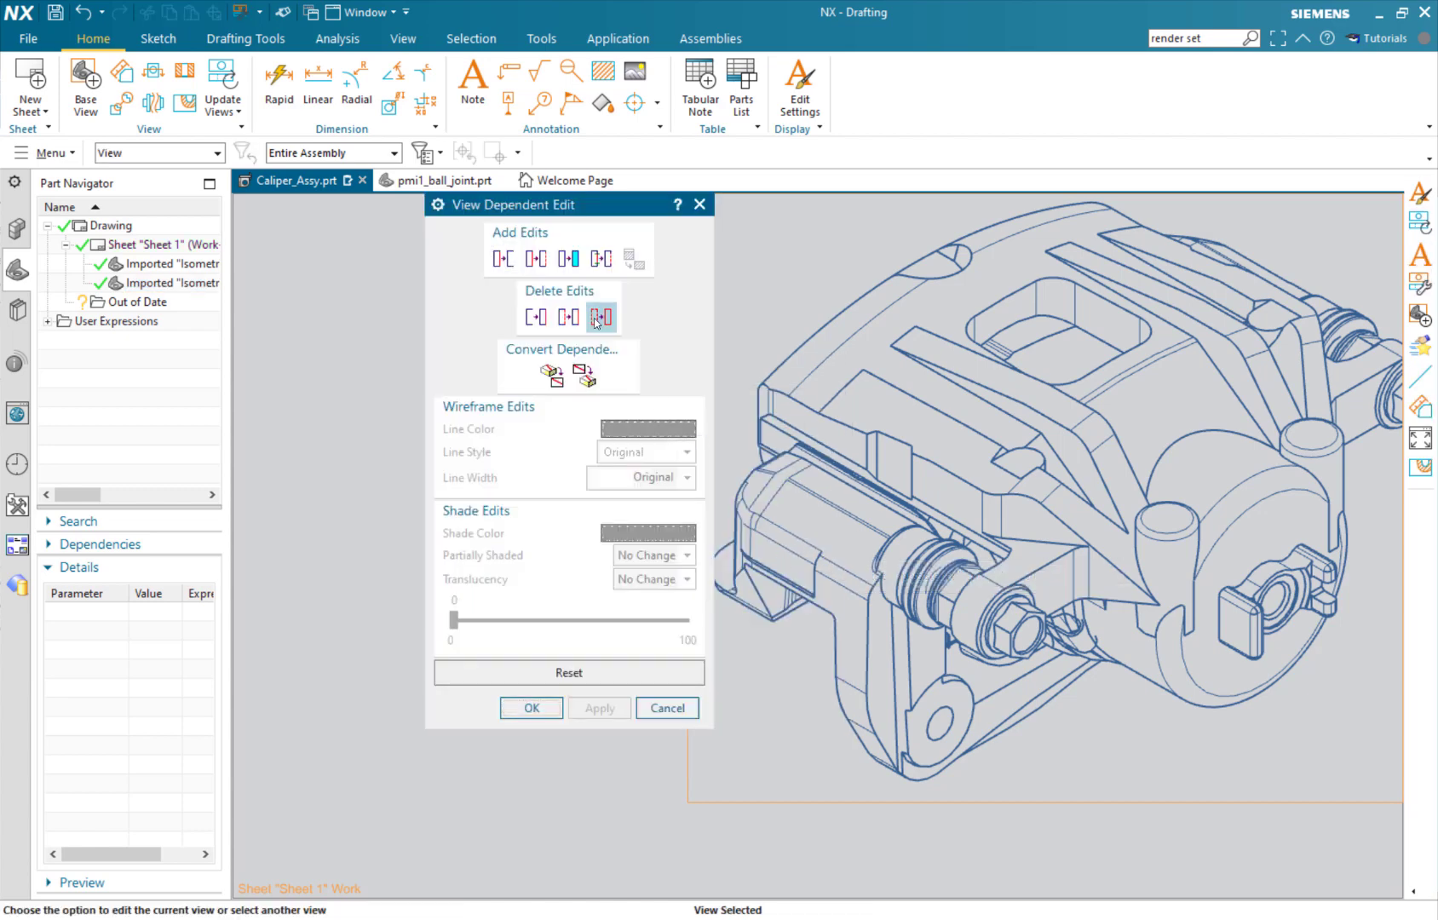
pyautogui.click(537, 259)
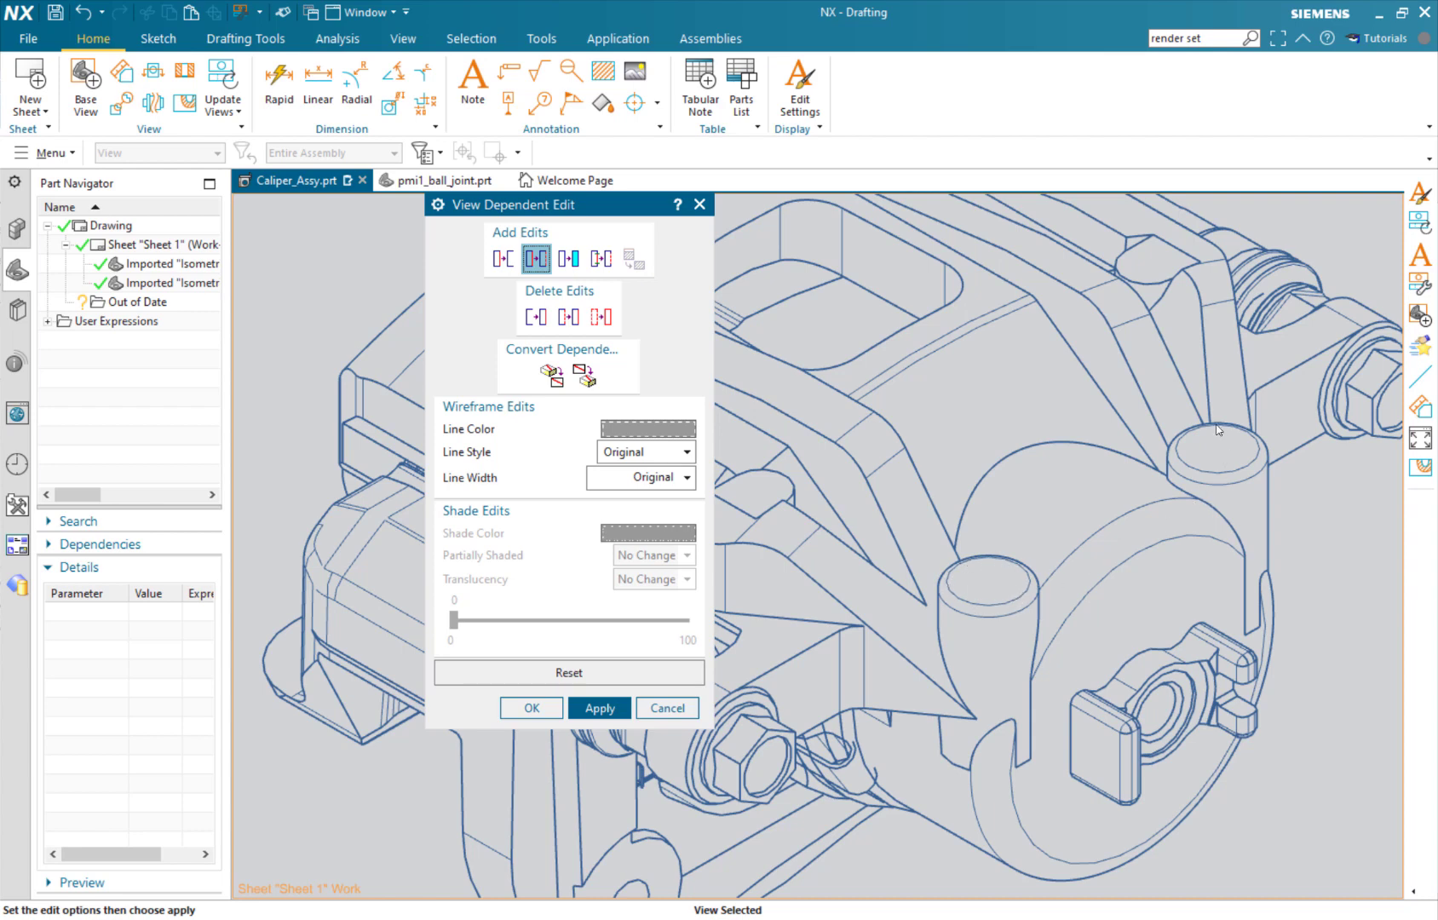
pyautogui.click(648, 429)
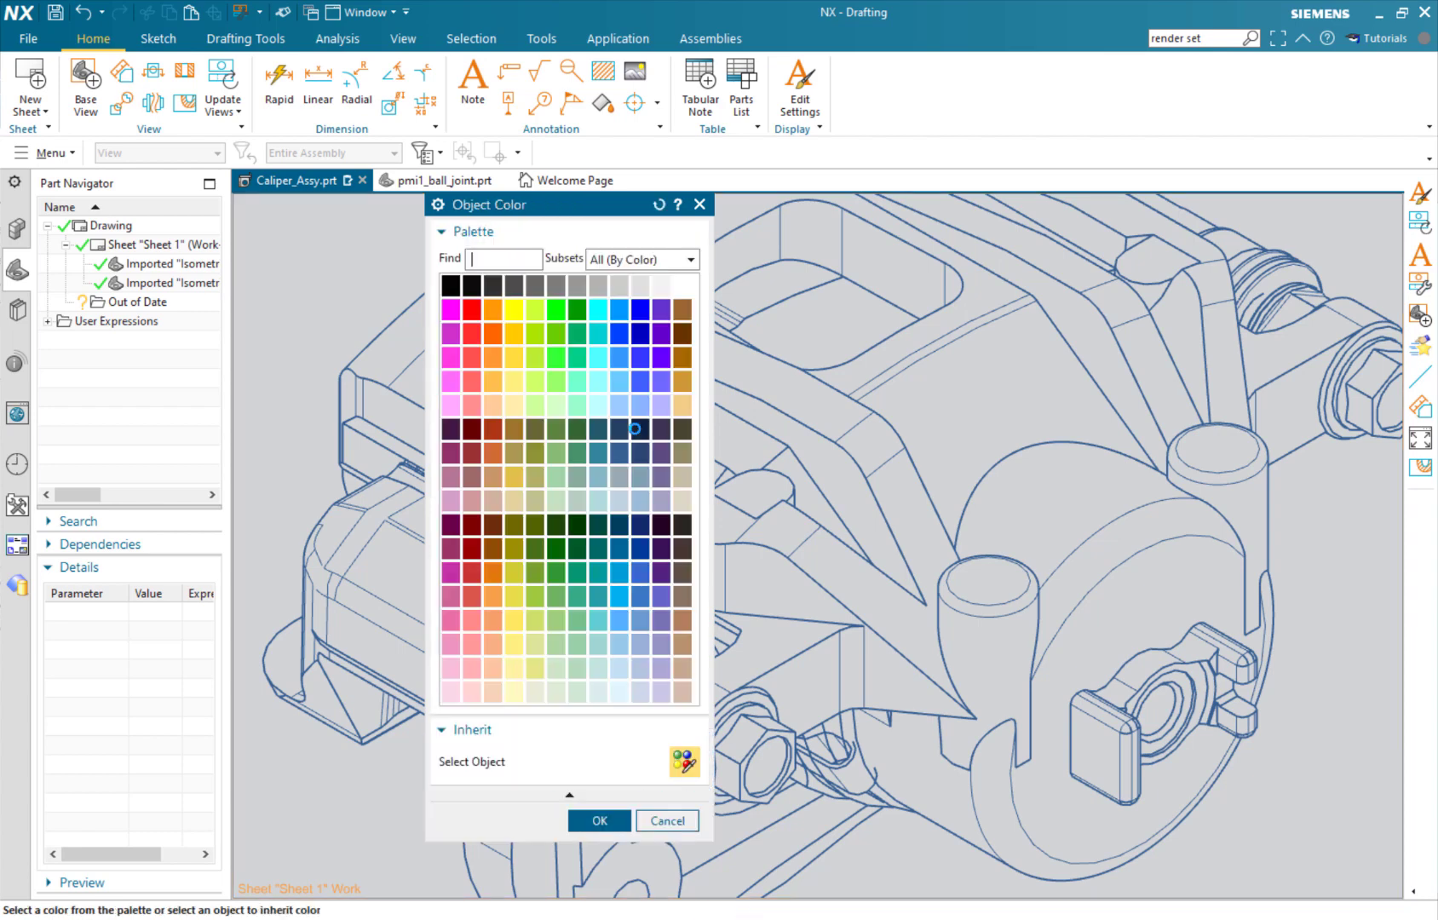
pyautogui.click(576, 335)
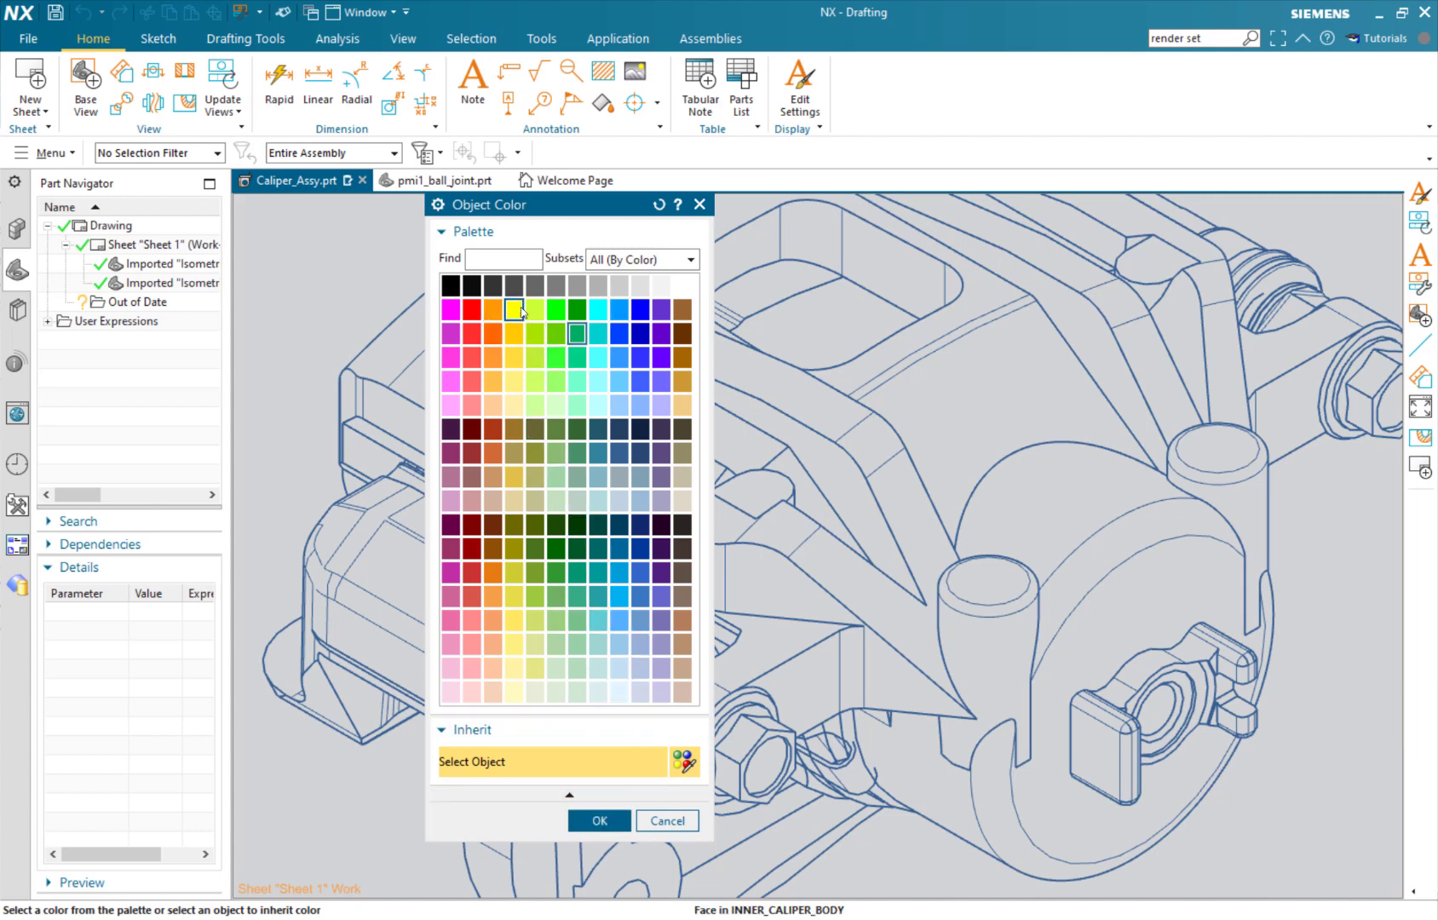
pyautogui.click(599, 821)
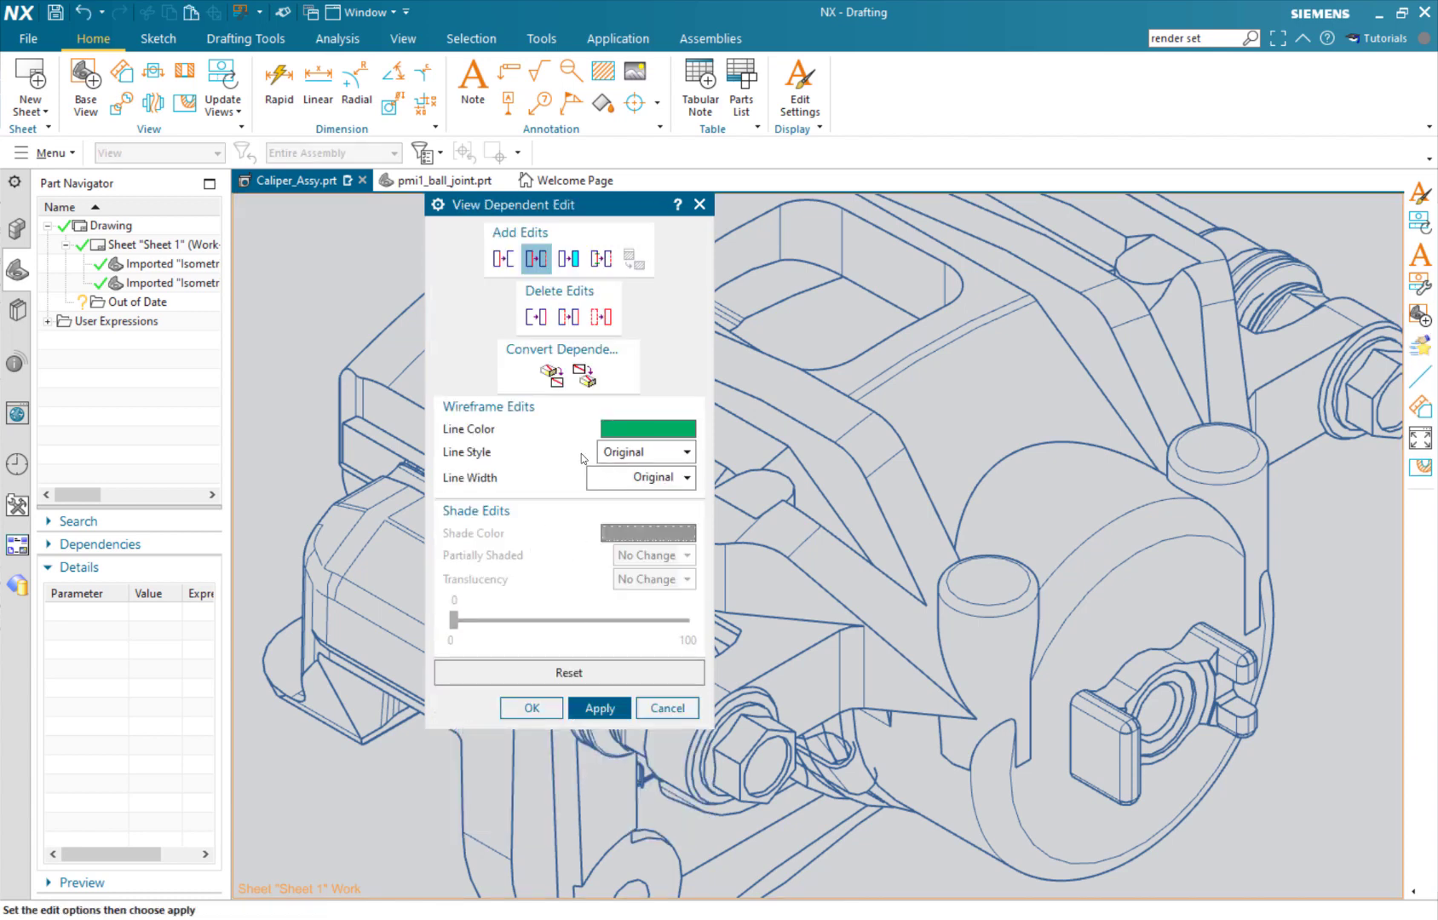
pyautogui.click(619, 456)
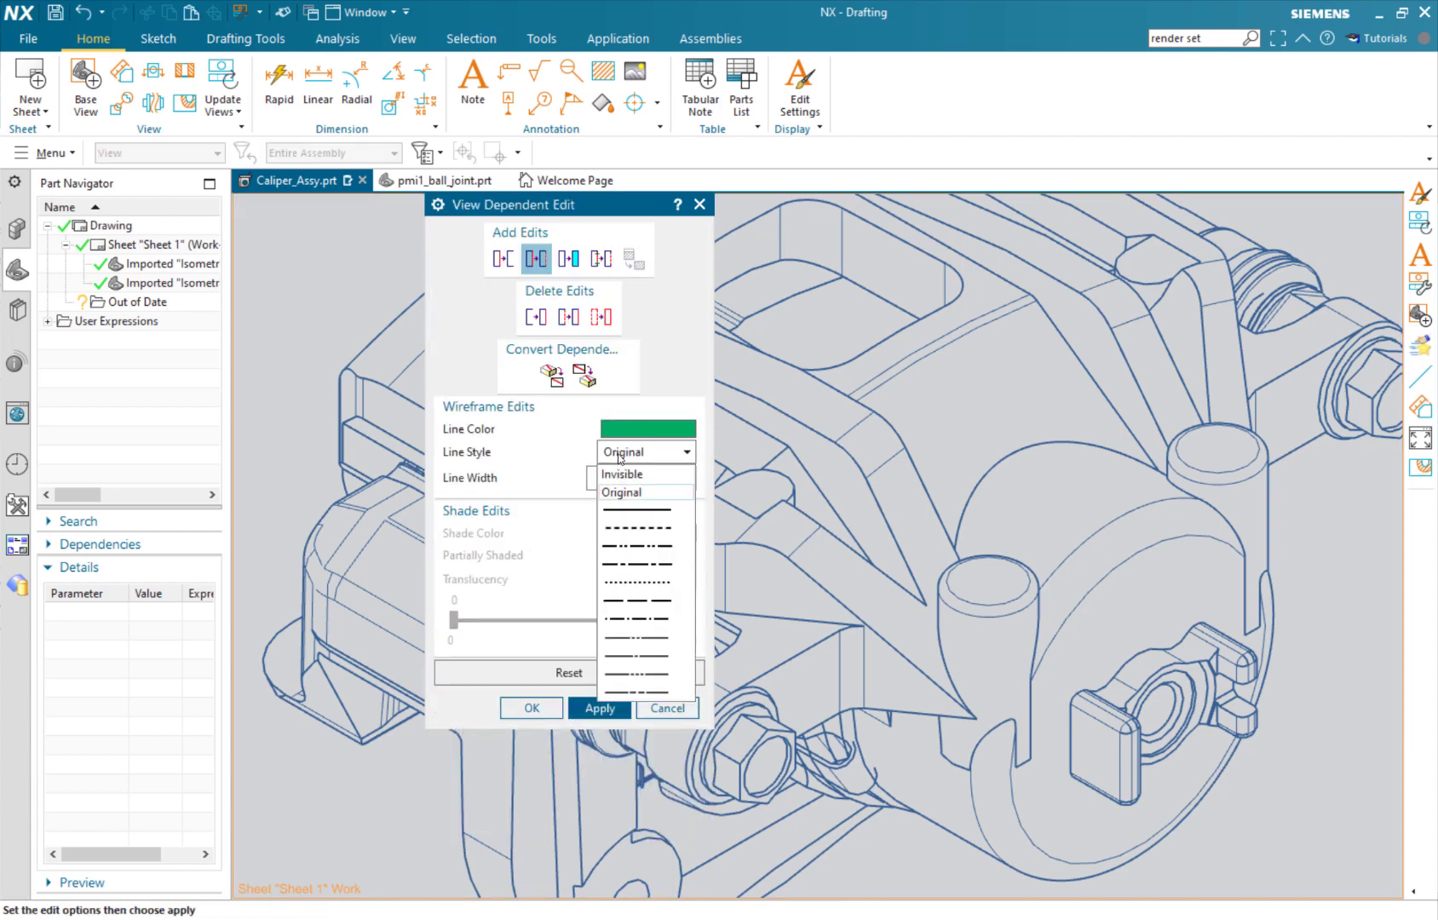
pyautogui.click(634, 511)
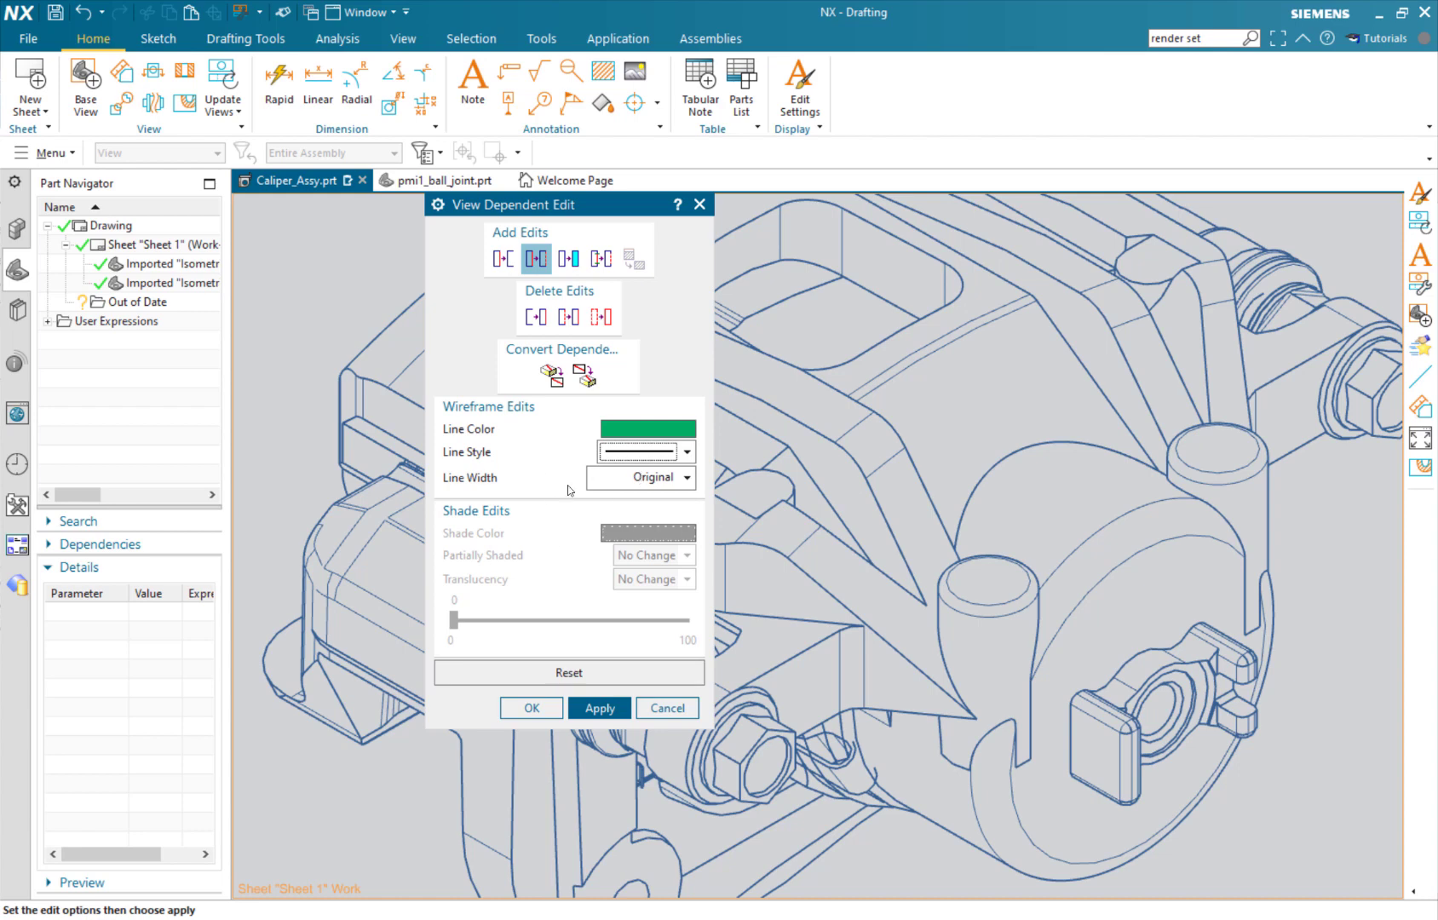
pyautogui.press('Return')
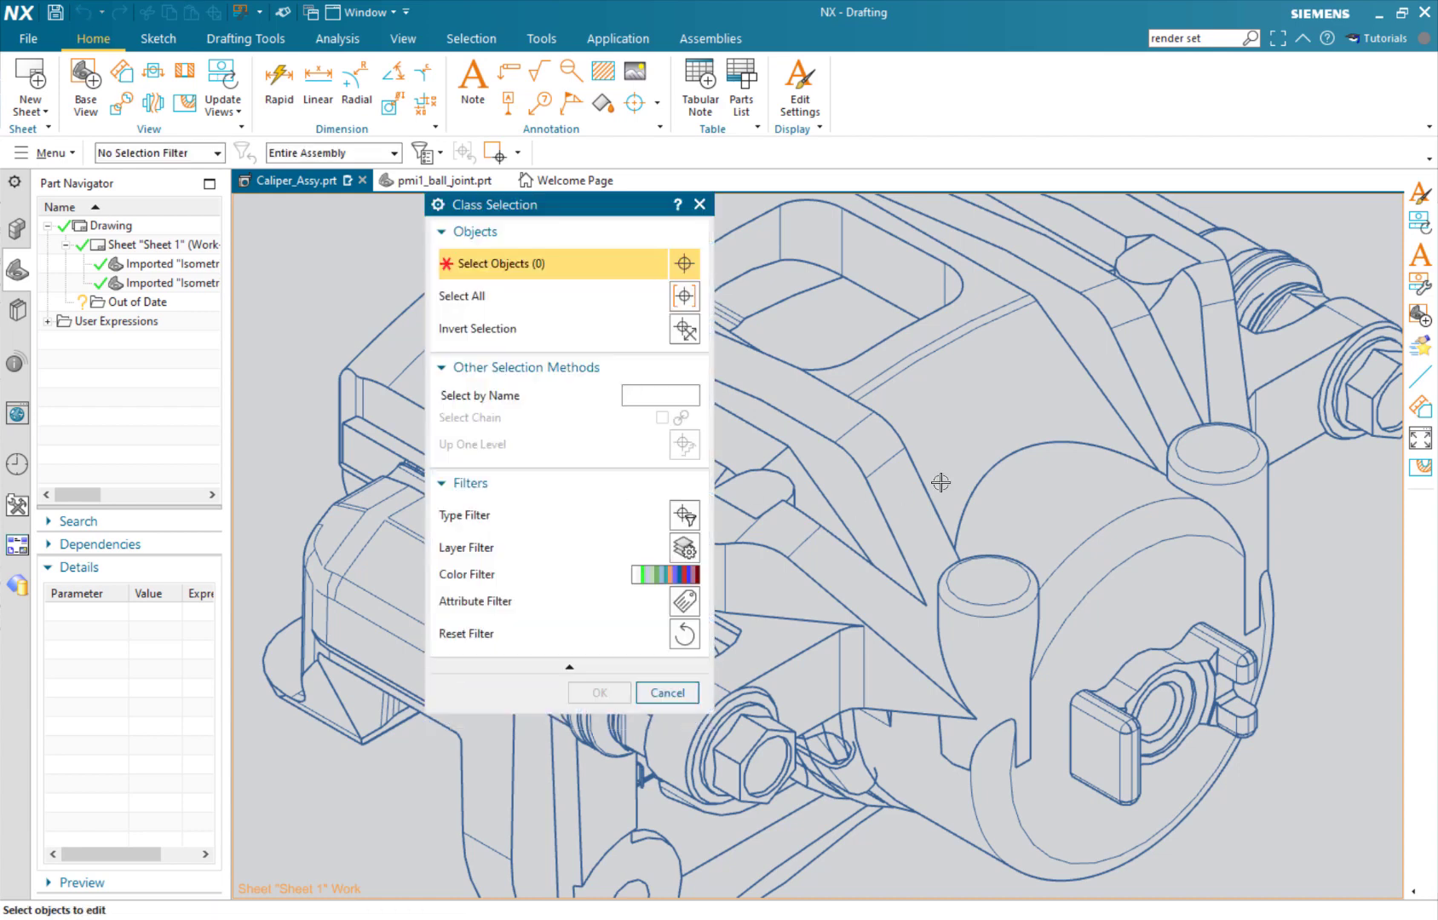
# Step: Pick the long upper spline and both cylinder-top circles to colour them green, then confirm
pyautogui.click(950, 343)
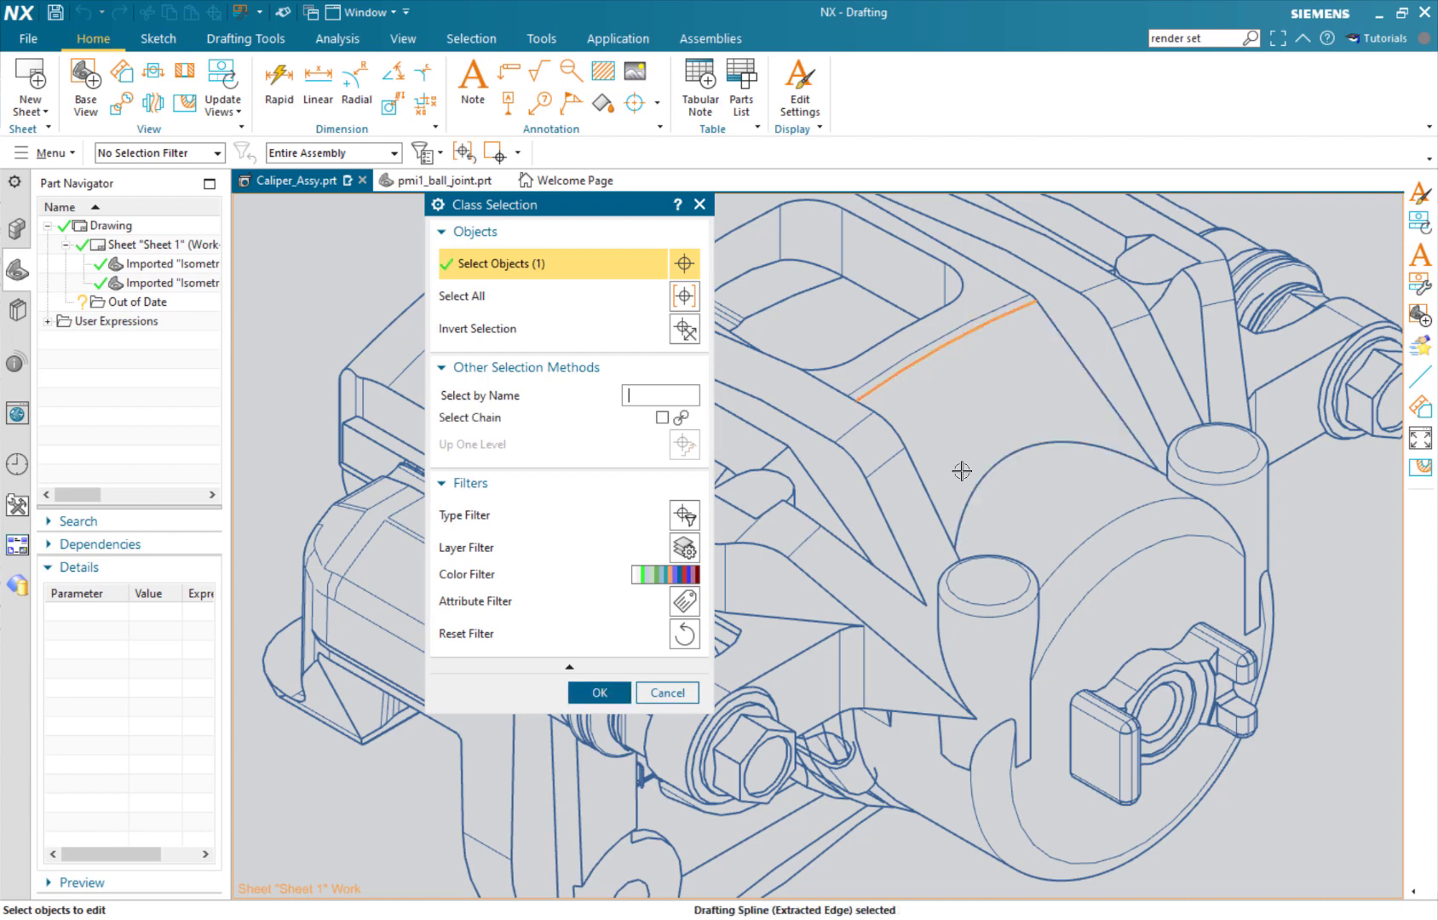
pyautogui.click(960, 596)
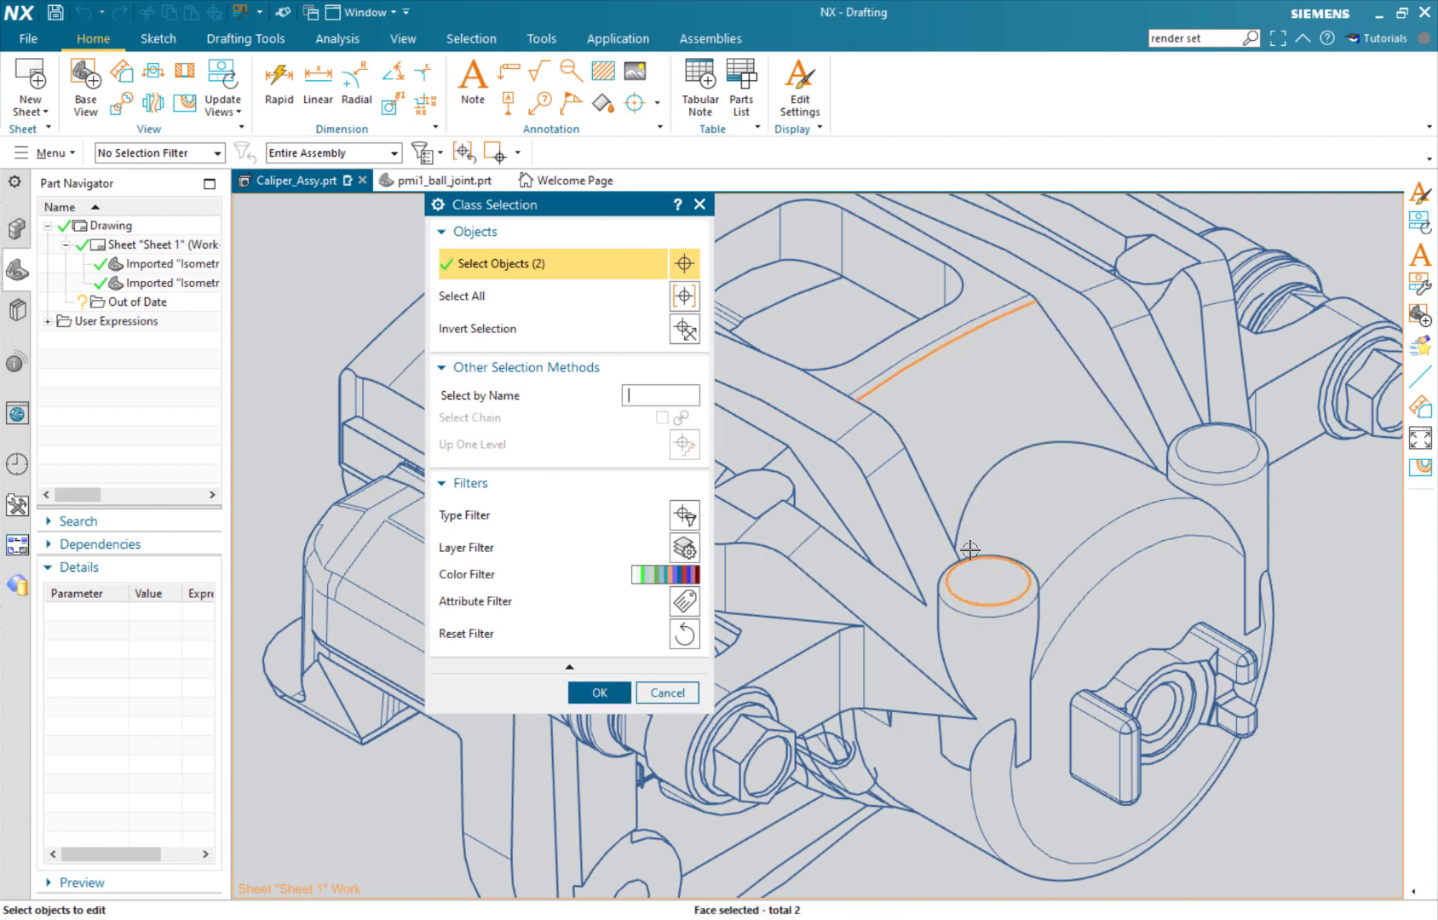
pyautogui.click(1199, 468)
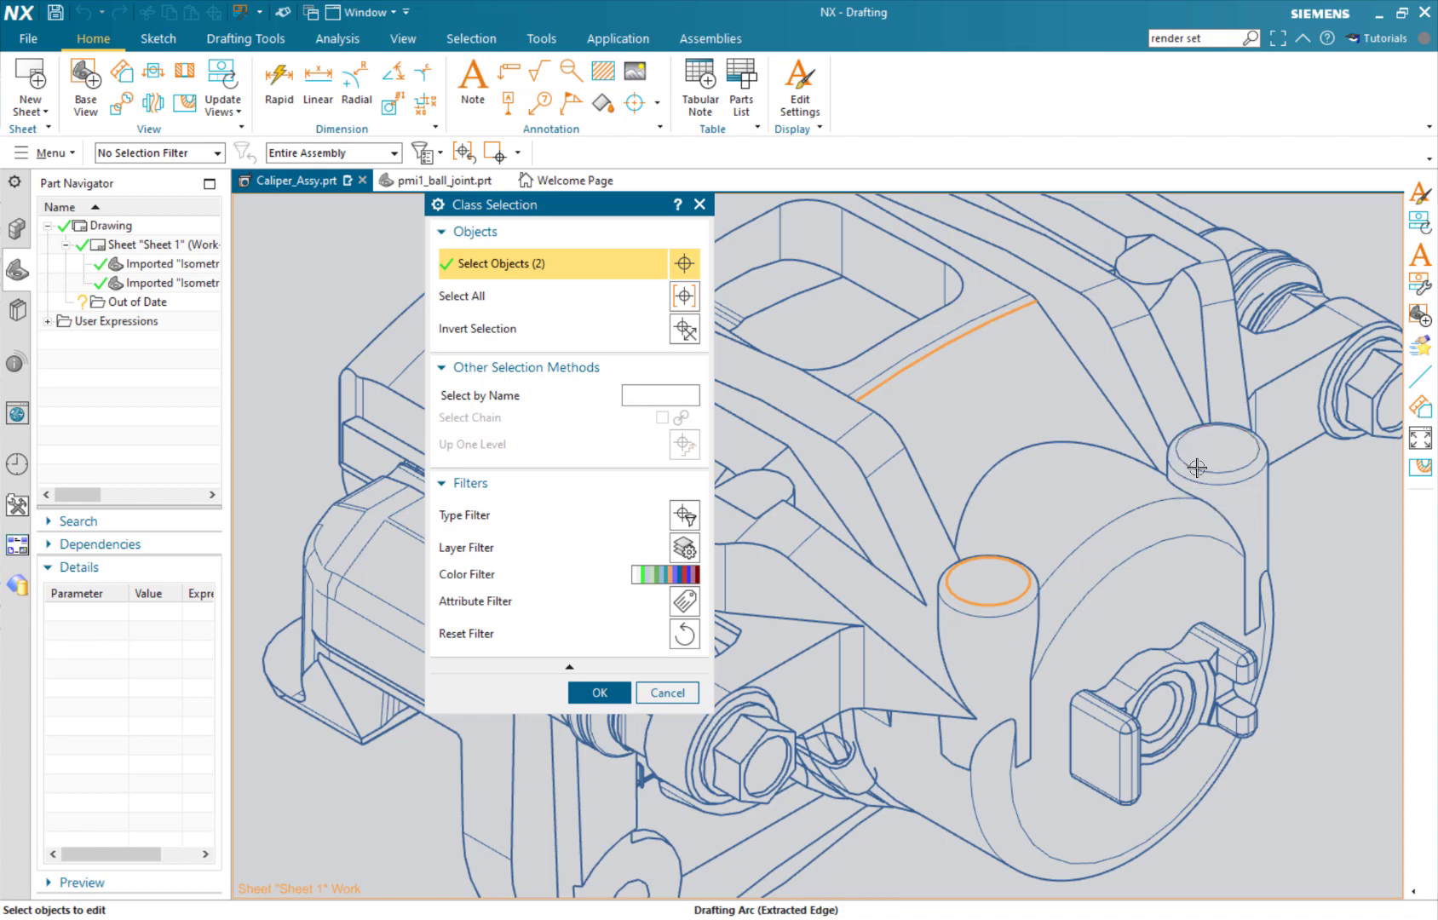
pyautogui.click(1205, 470)
pyautogui.scroll(2, 1155, 481)
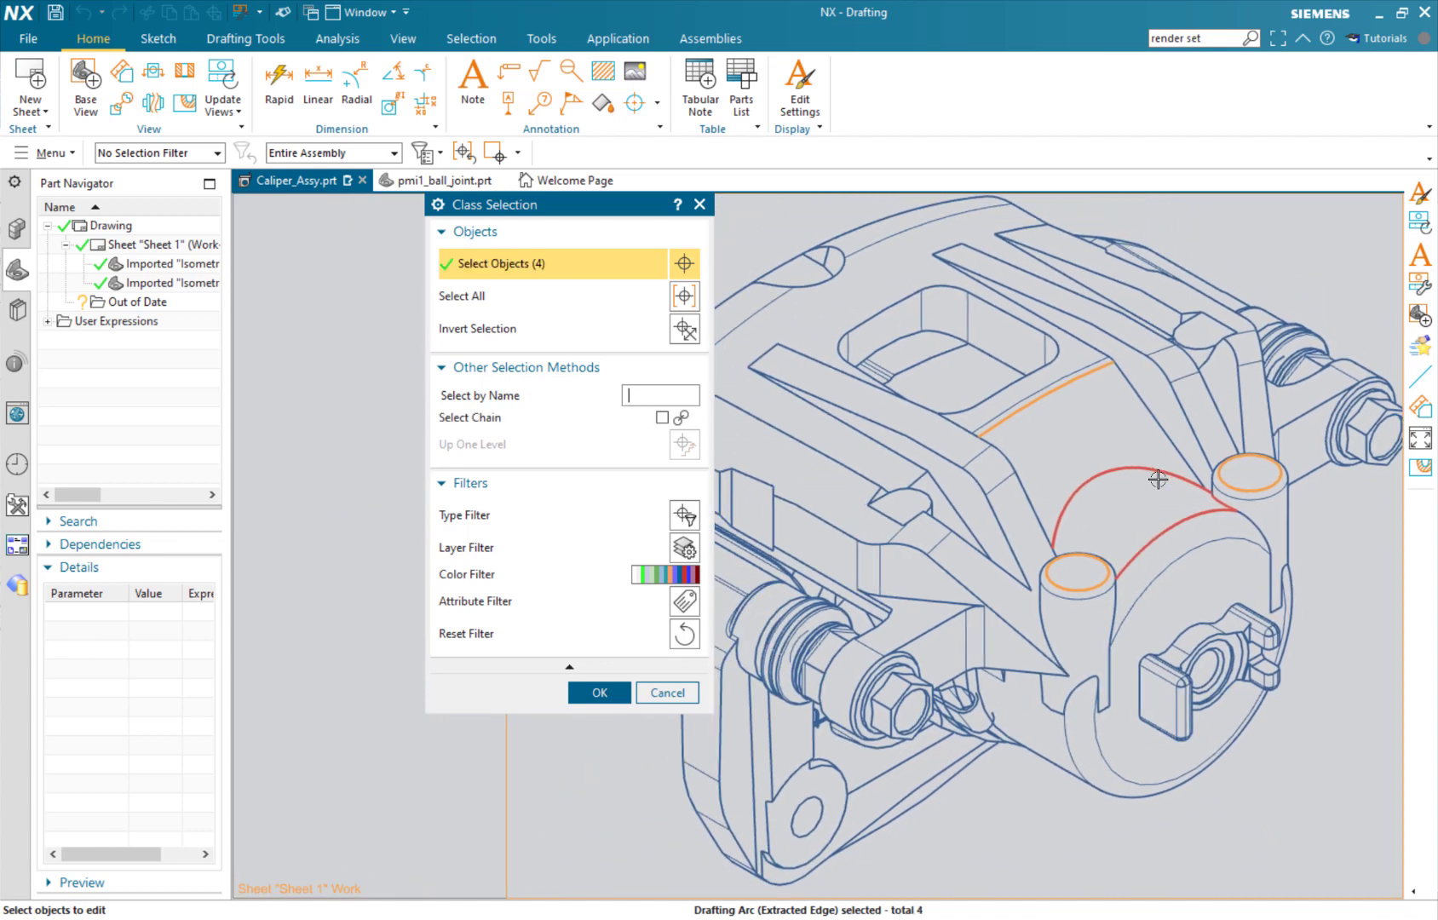
pyautogui.scroll(-2, 1155, 482)
pyautogui.scroll(3, 1316, 789)
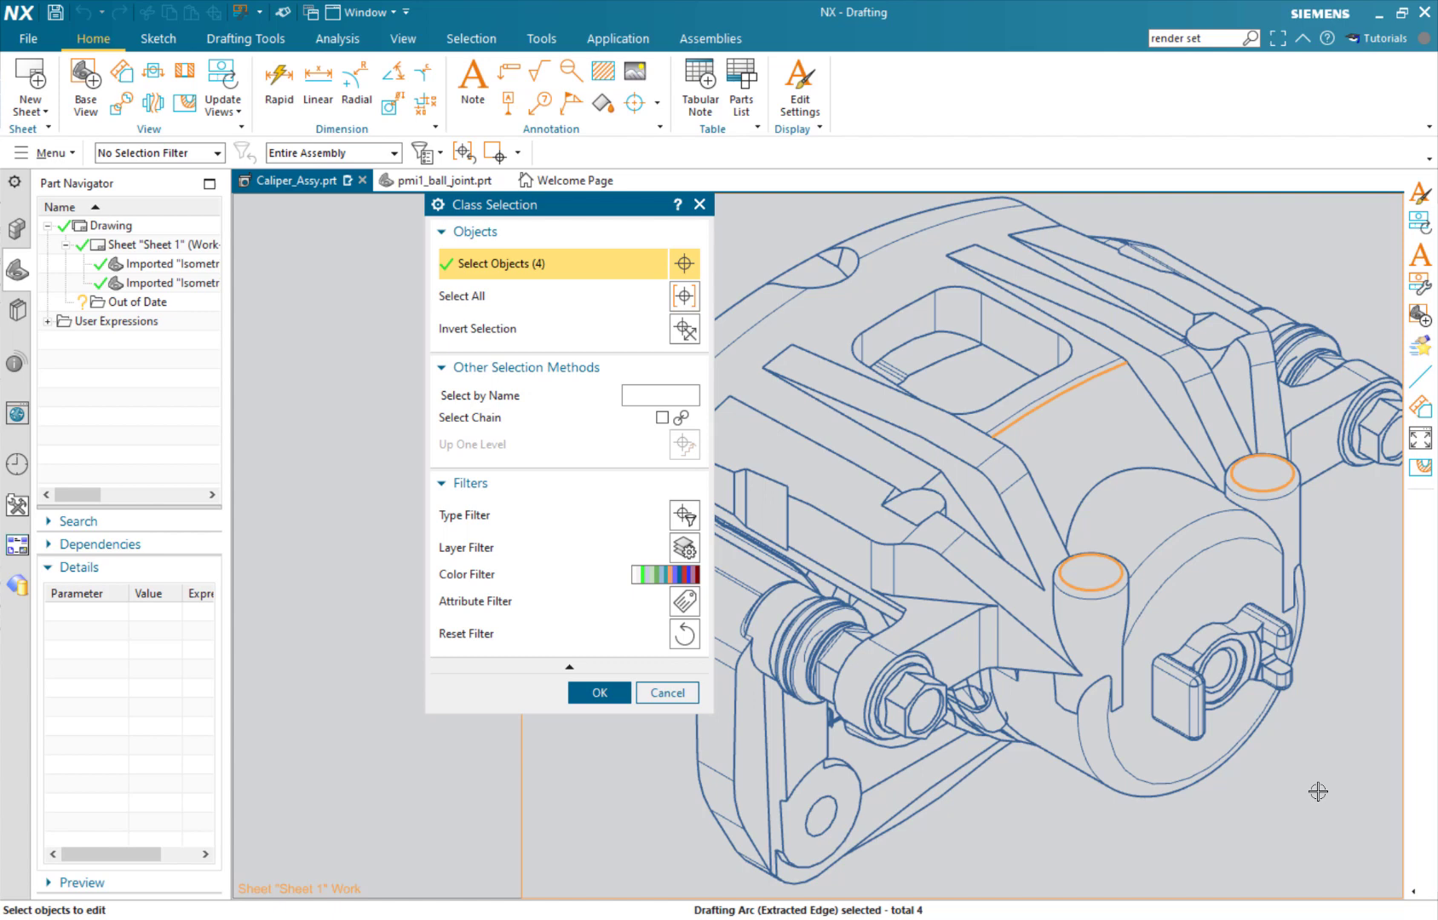
pyautogui.scroll(-2, 1184, 793)
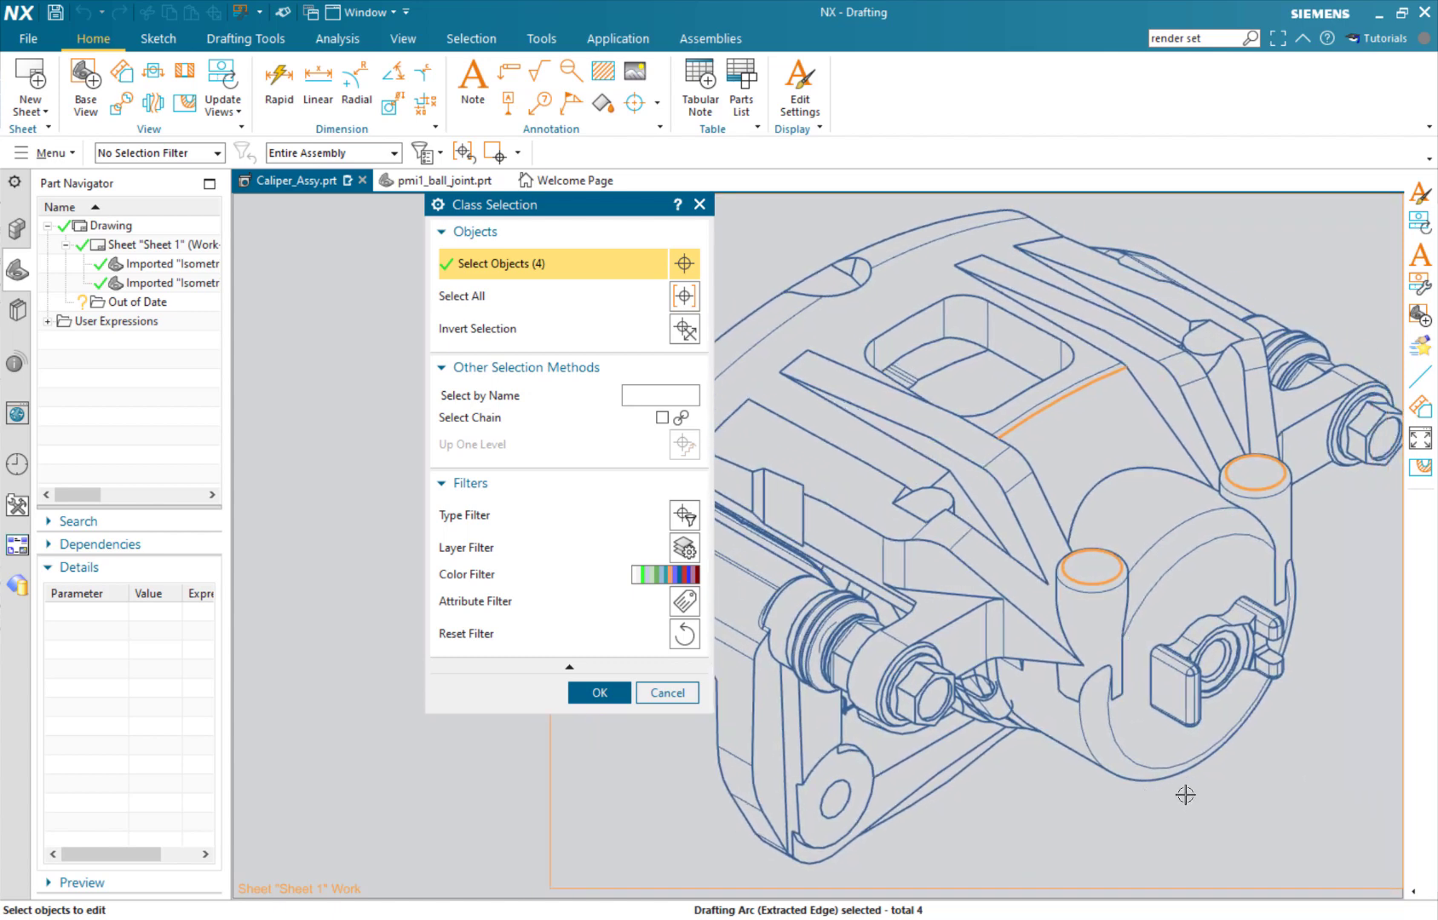
pyautogui.scroll(2, 1099, 788)
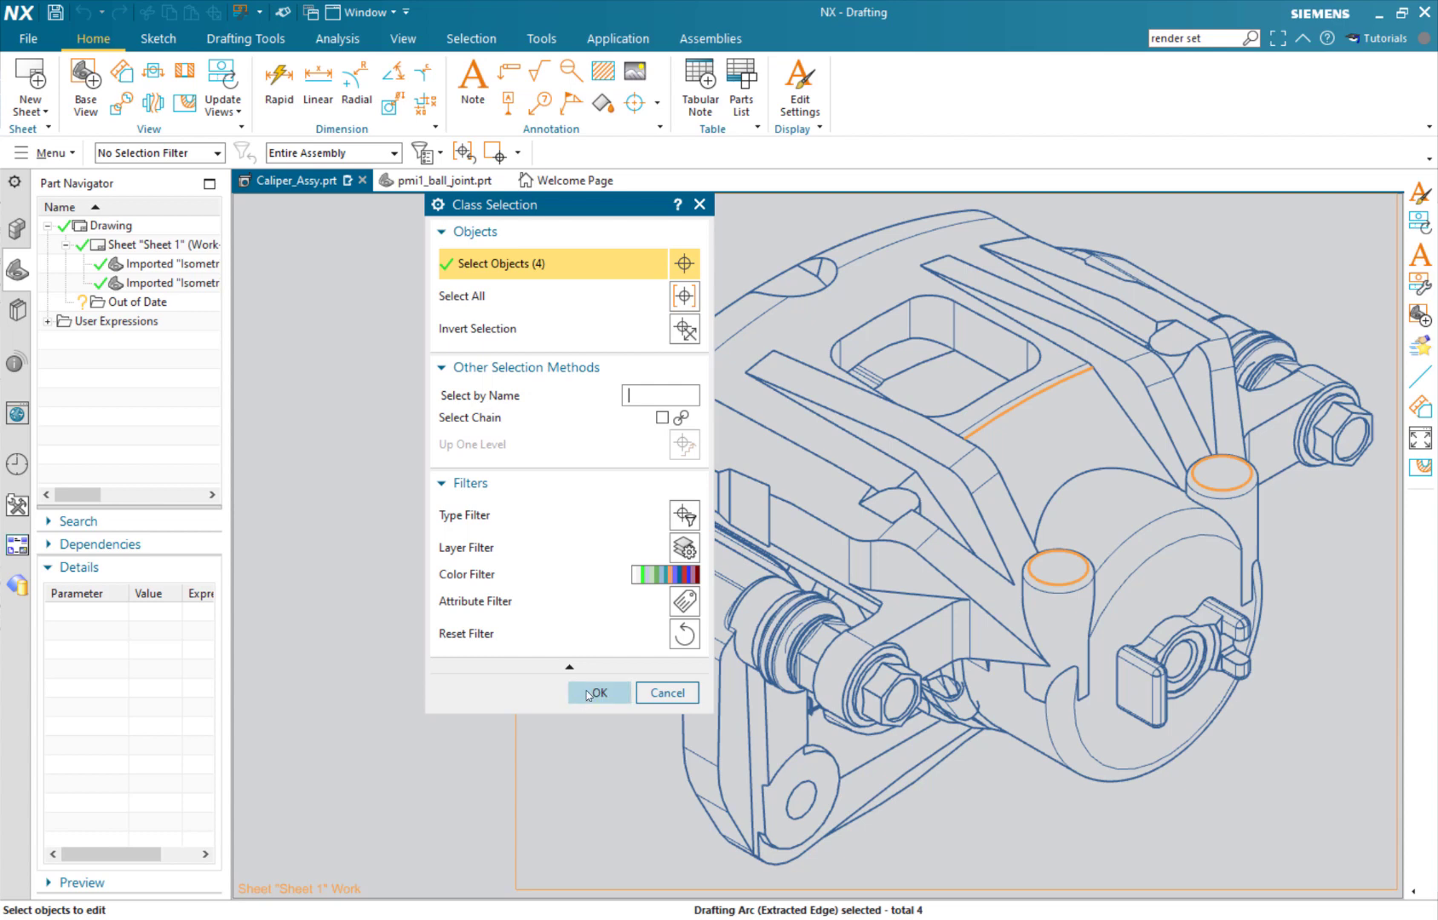
pyautogui.click(586, 689)
pyautogui.click(546, 709)
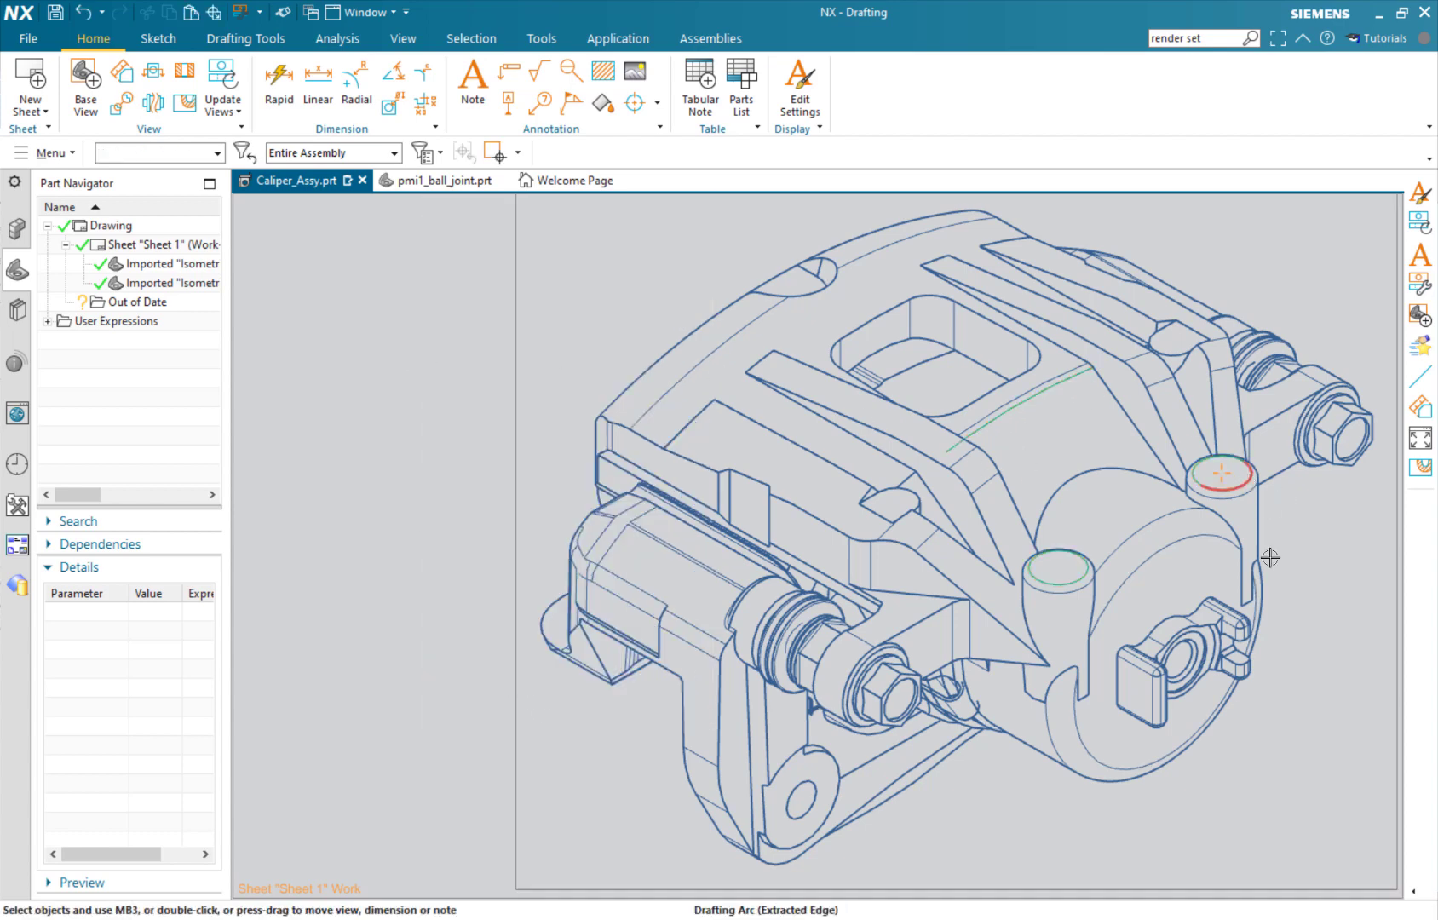
# Step: Hide smooth edges in the wireframe caliper view again and zoom in on it
pyautogui.rightClick(516, 380)
pyautogui.click(539, 426)
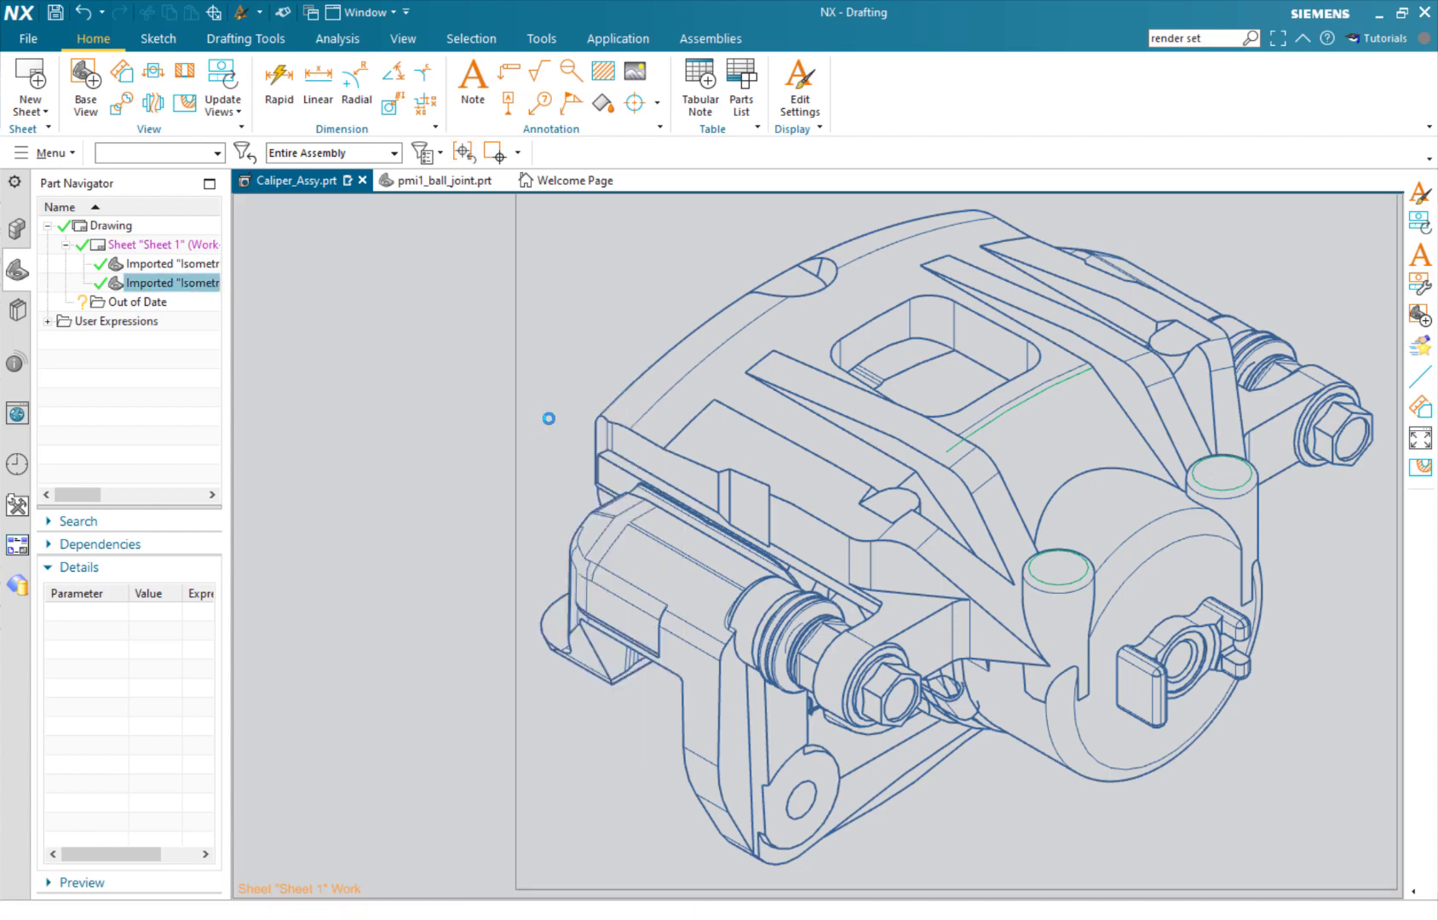
pyautogui.click(663, 293)
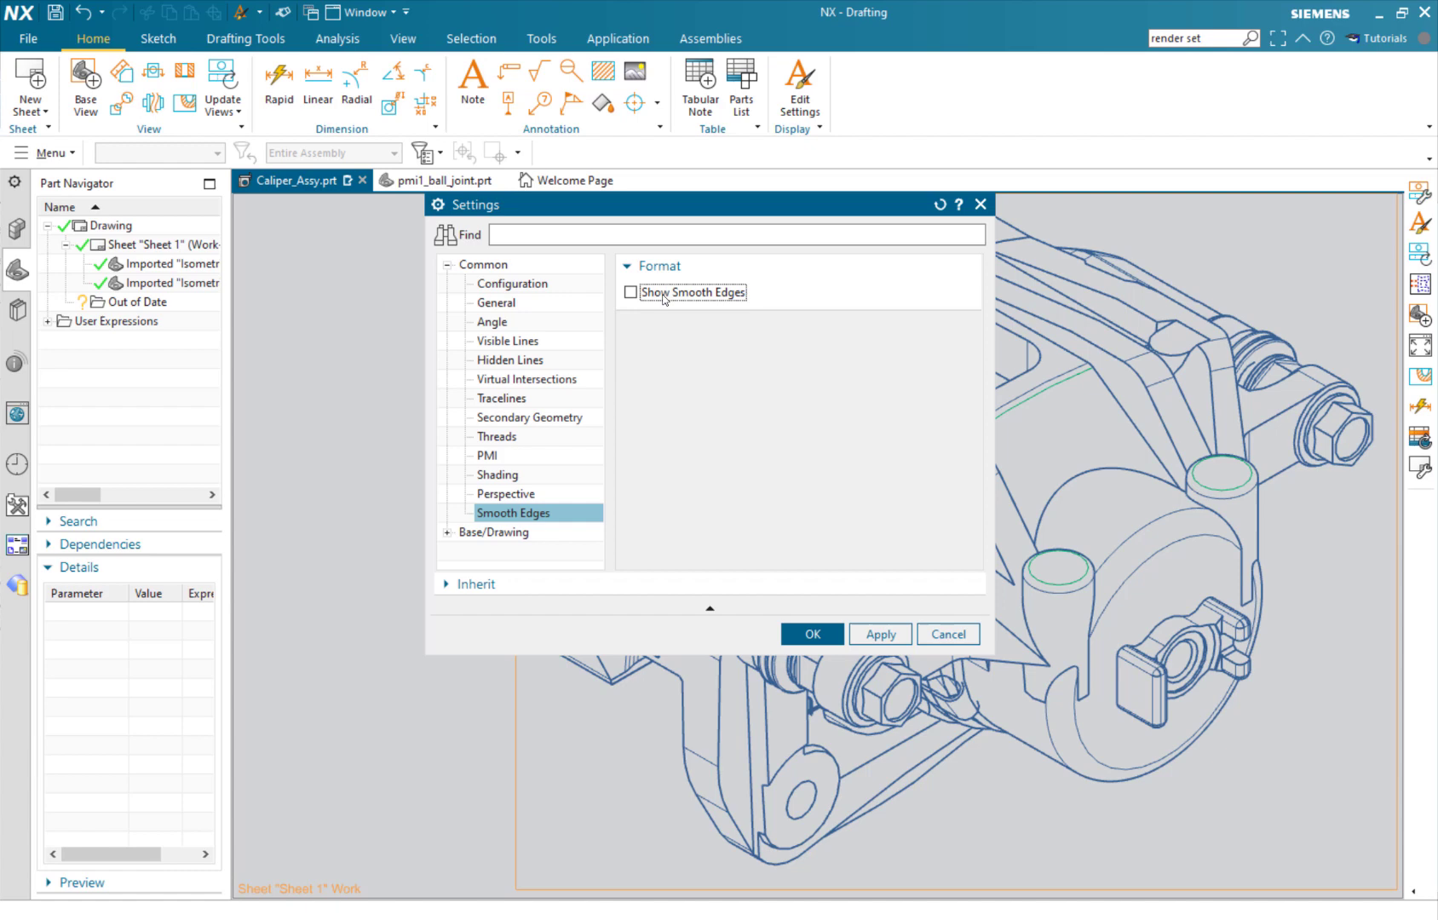
pyautogui.click(808, 630)
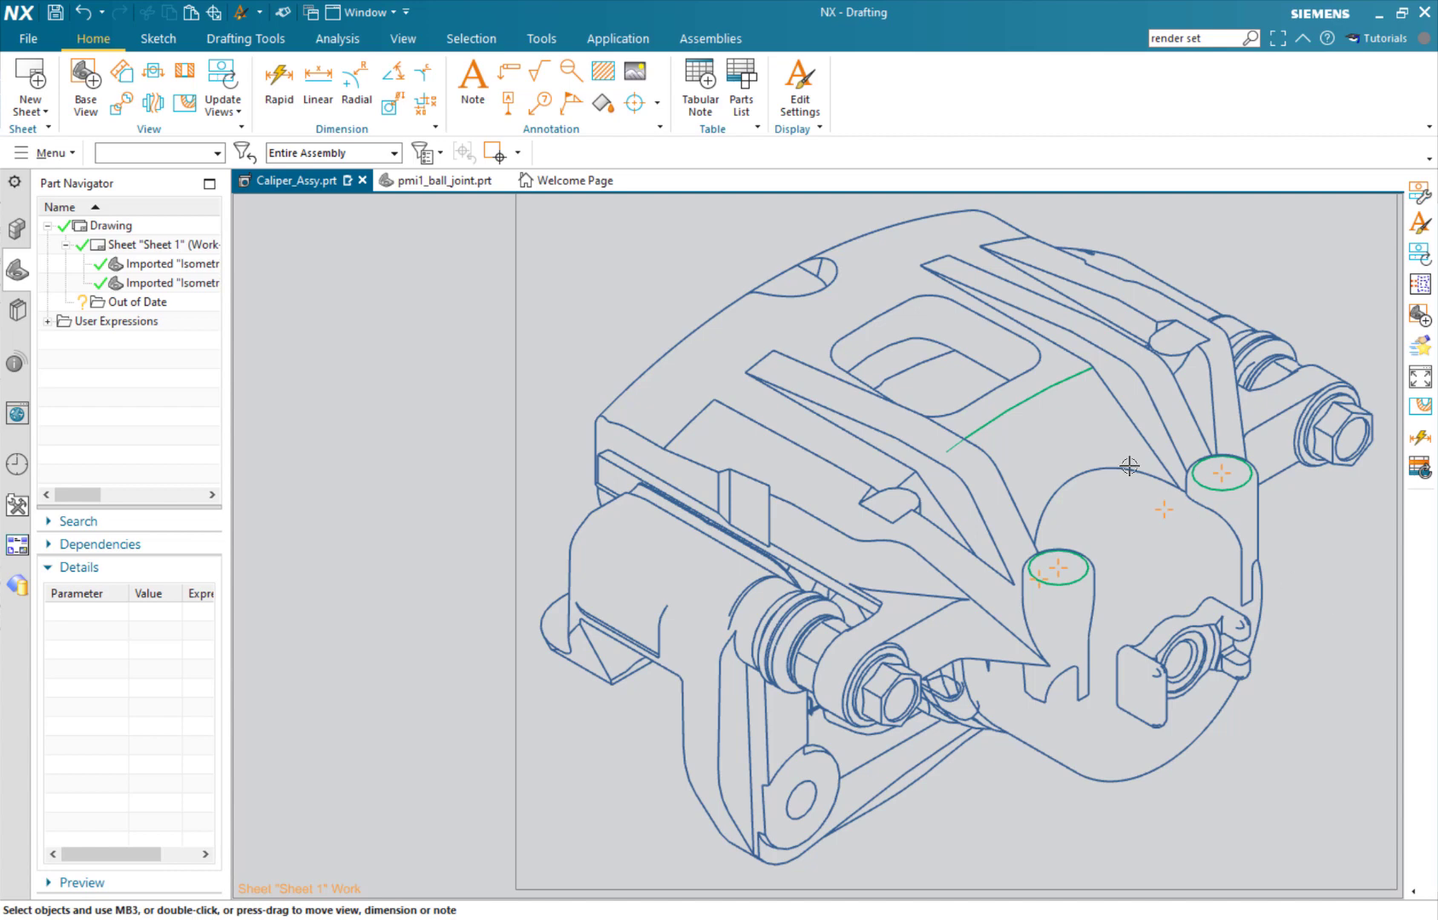
pyautogui.scroll(3, 953, 450)
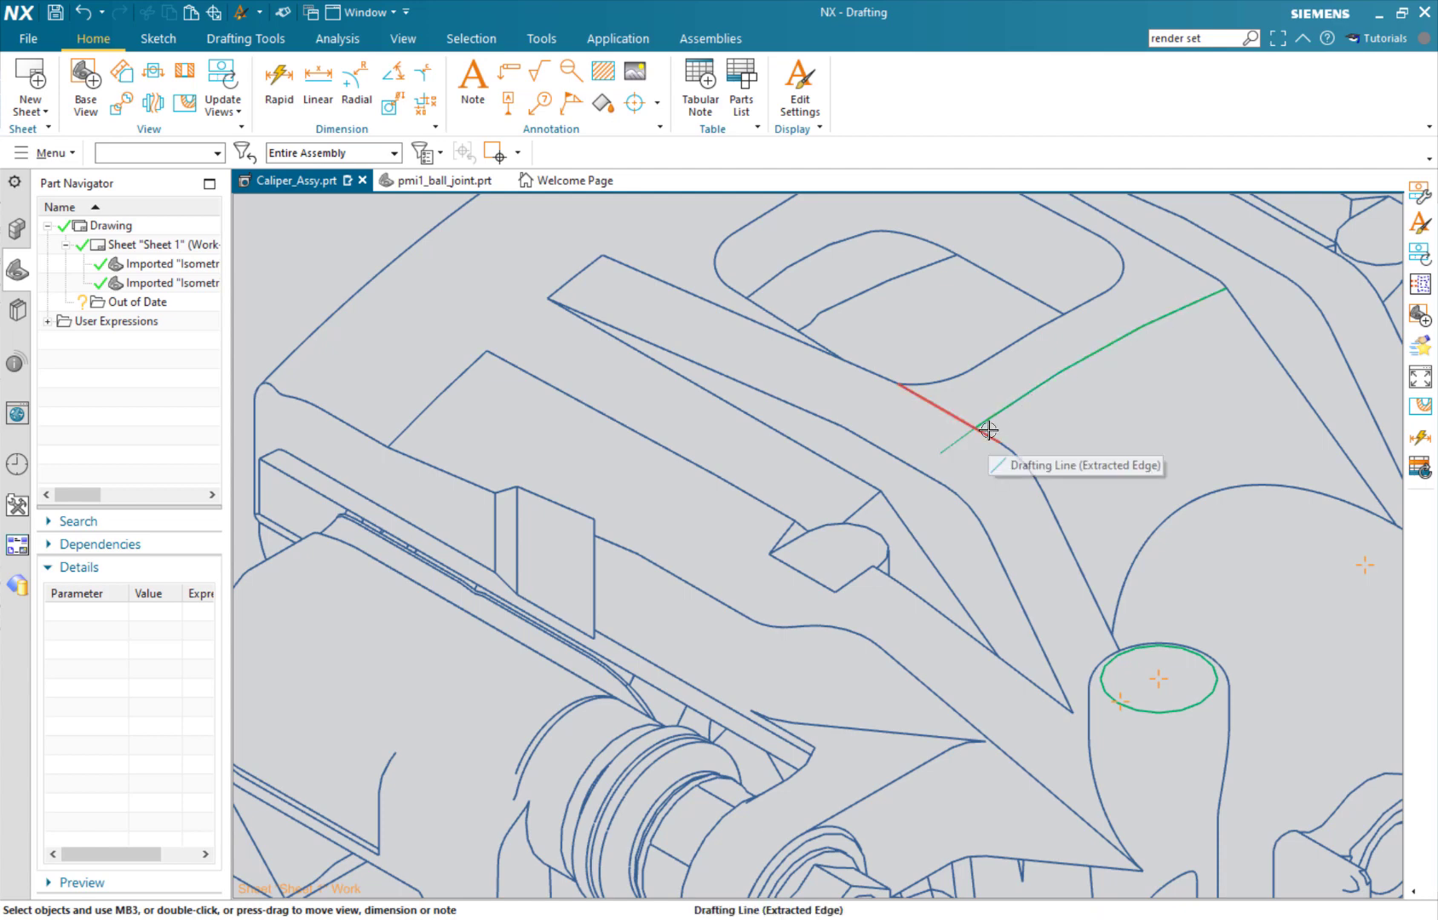
pyautogui.scroll(-5, 988, 430)
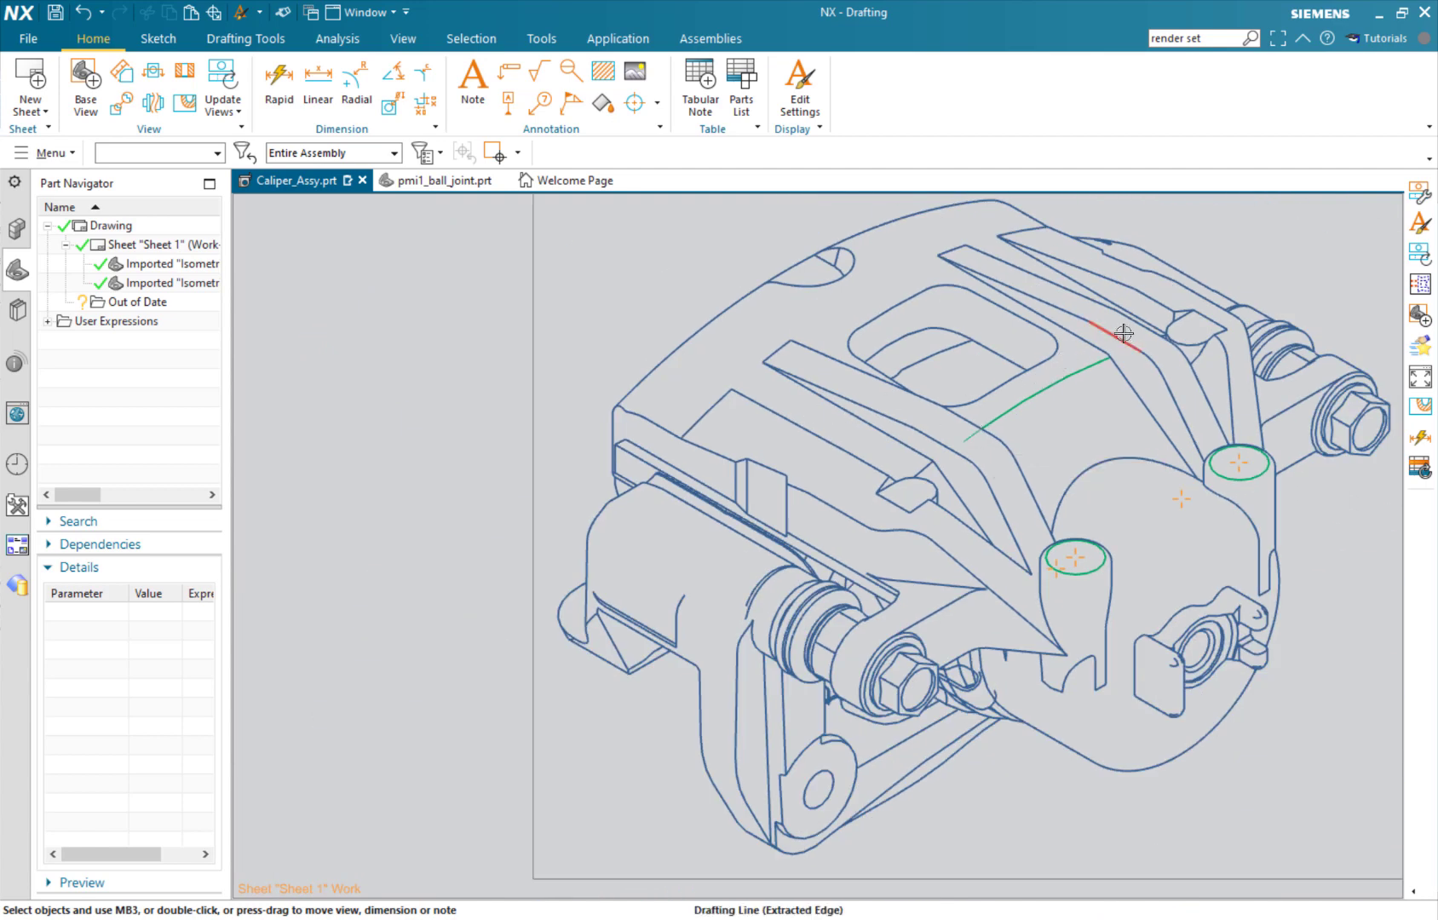
# Step: Start an Edit Object Segments view edit with the Invisible line style
pyautogui.click(534, 376)
pyautogui.rightClick(534, 375)
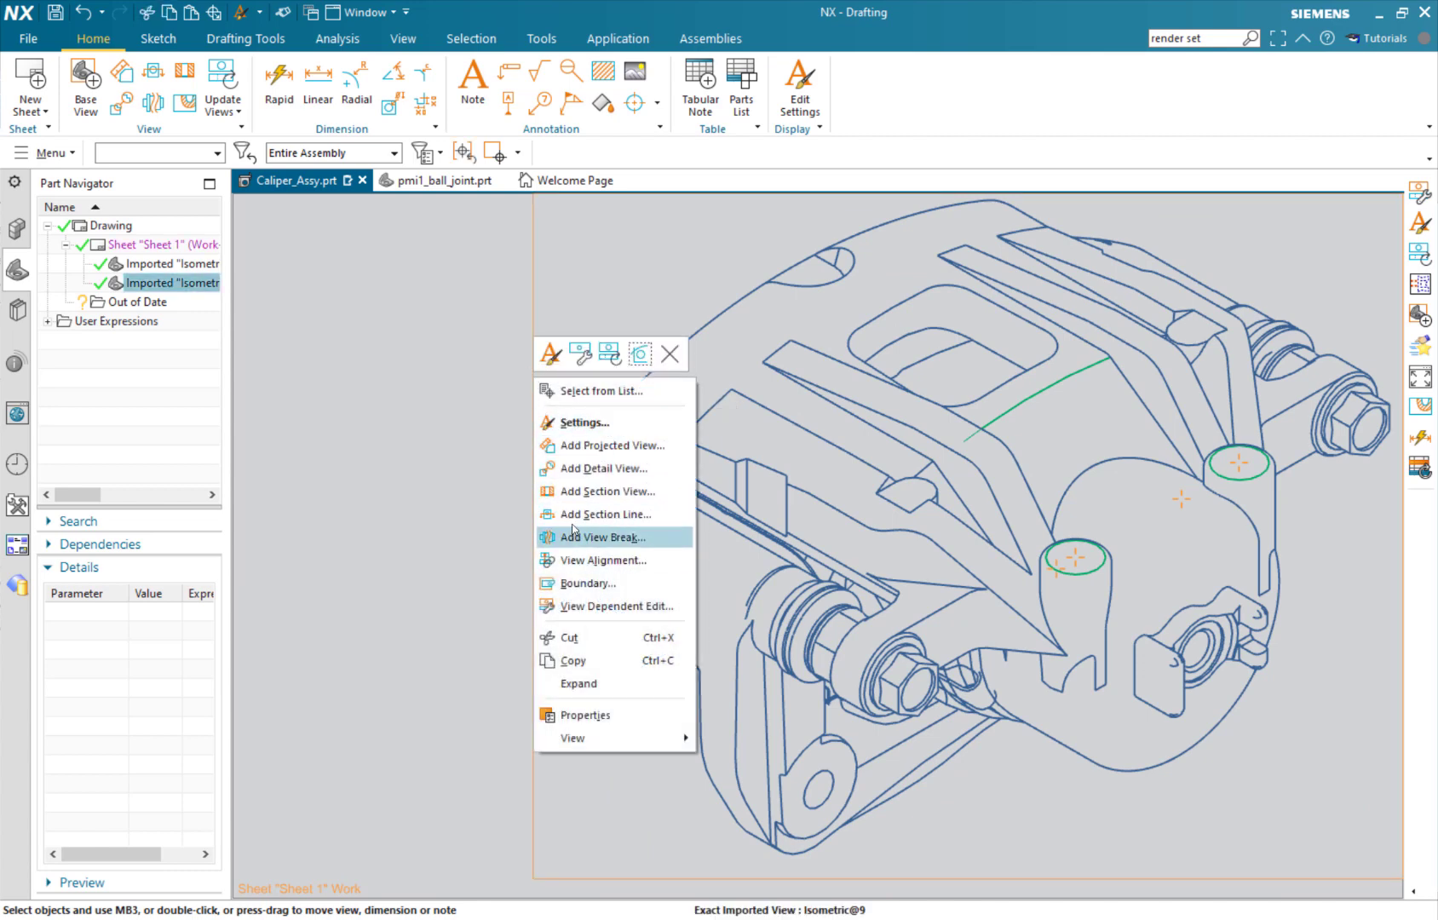
pyautogui.click(585, 606)
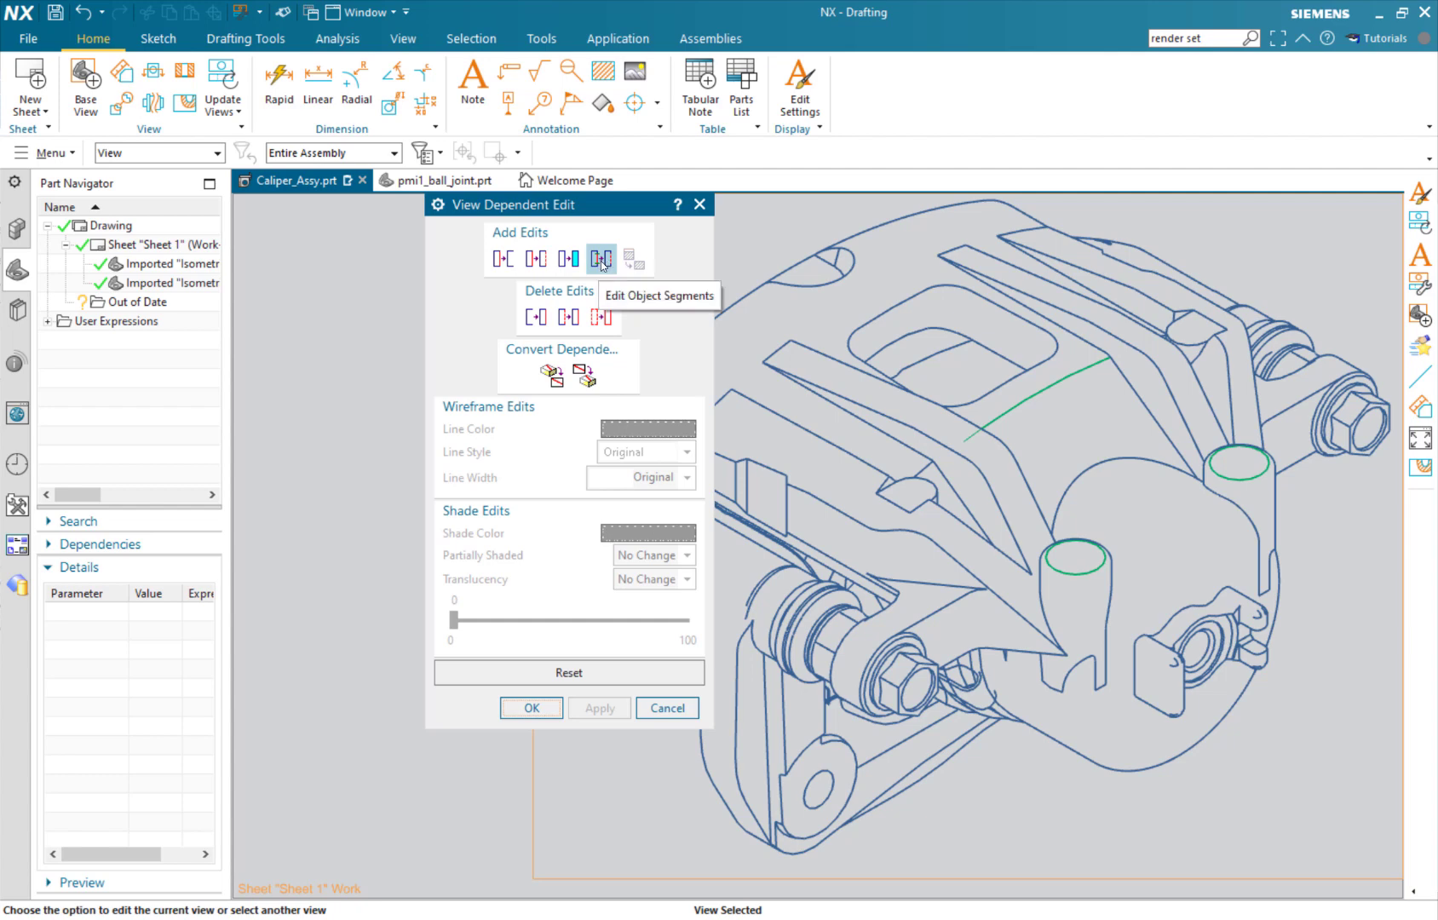
pyautogui.click(601, 259)
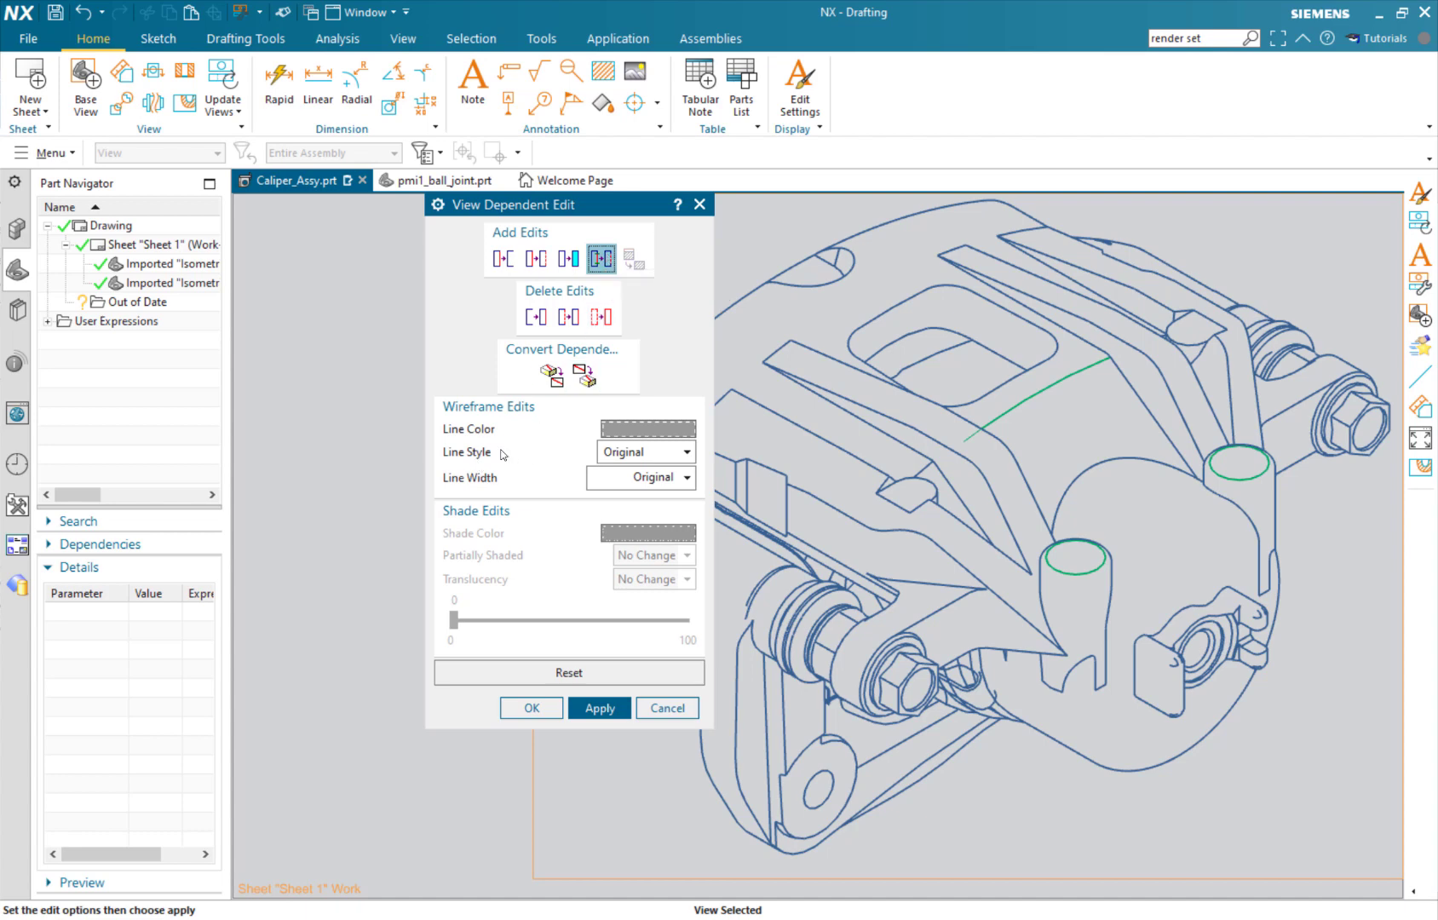
pyautogui.click(629, 456)
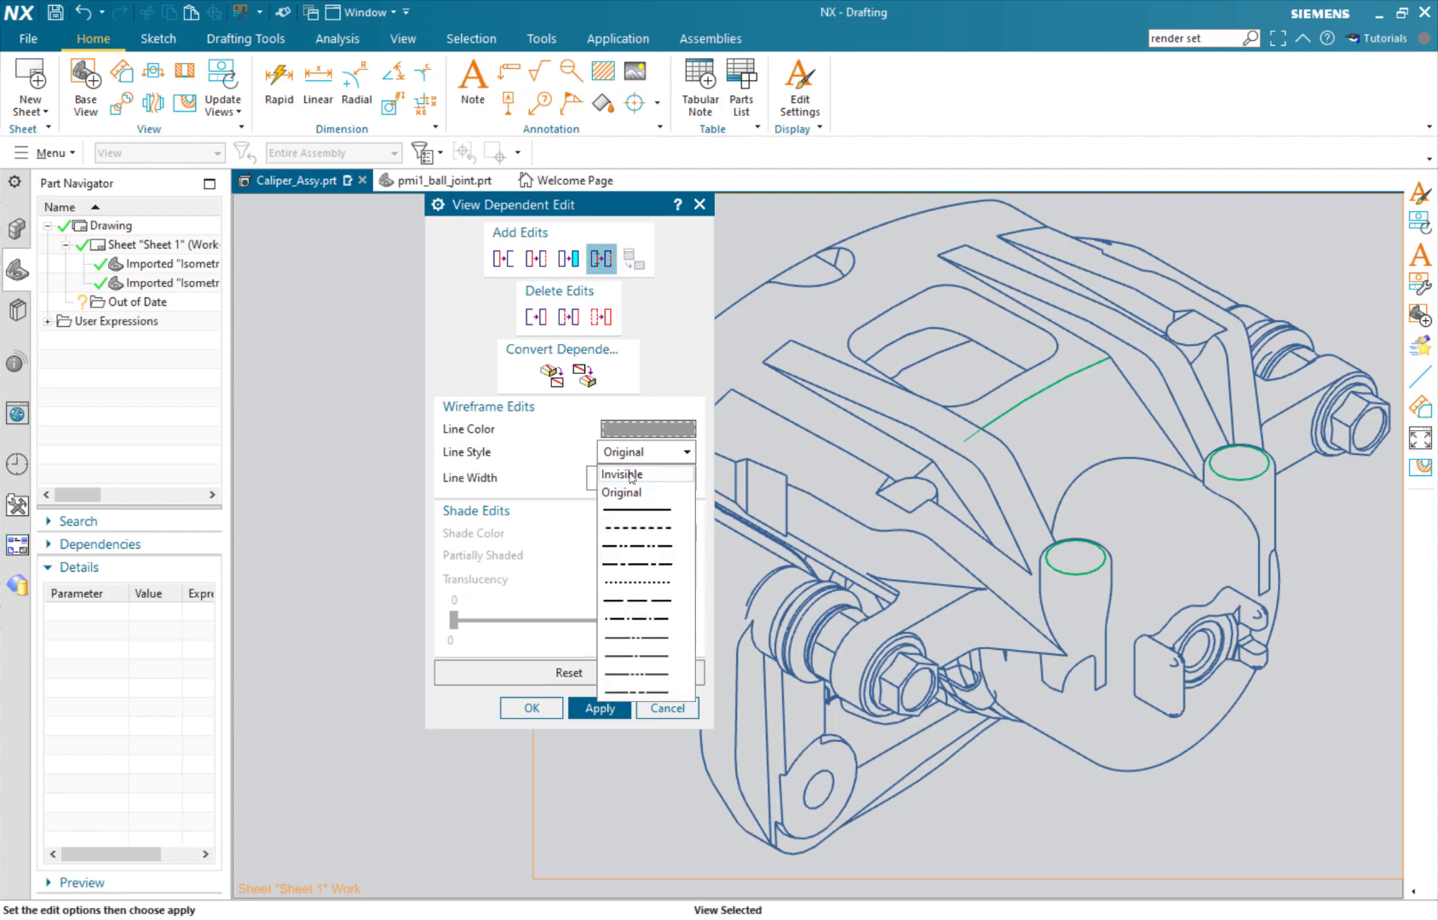
pyautogui.click(631, 475)
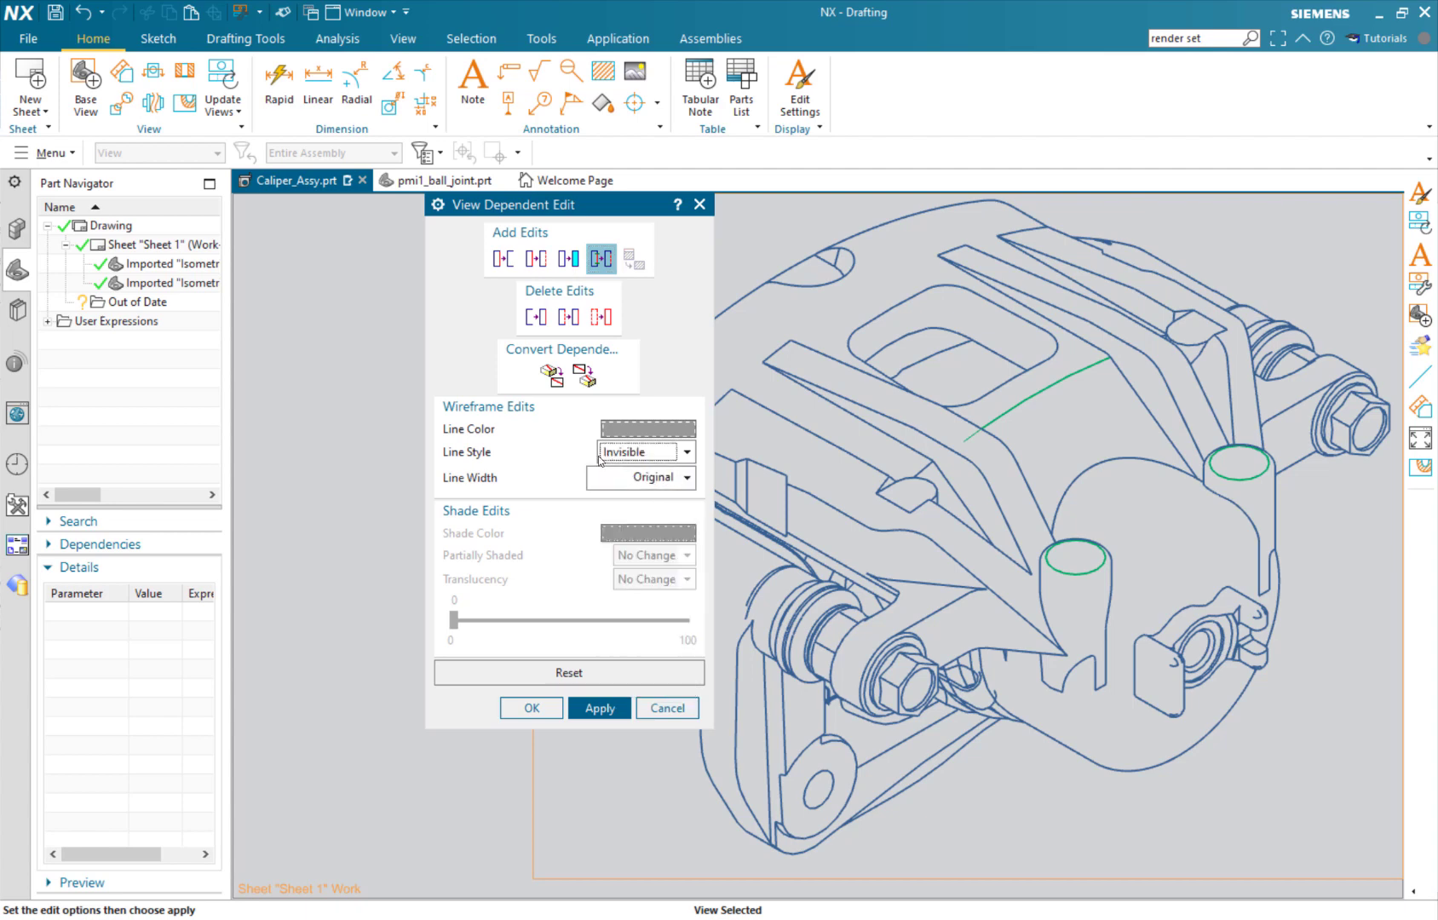
pyautogui.middleClick(600, 460)
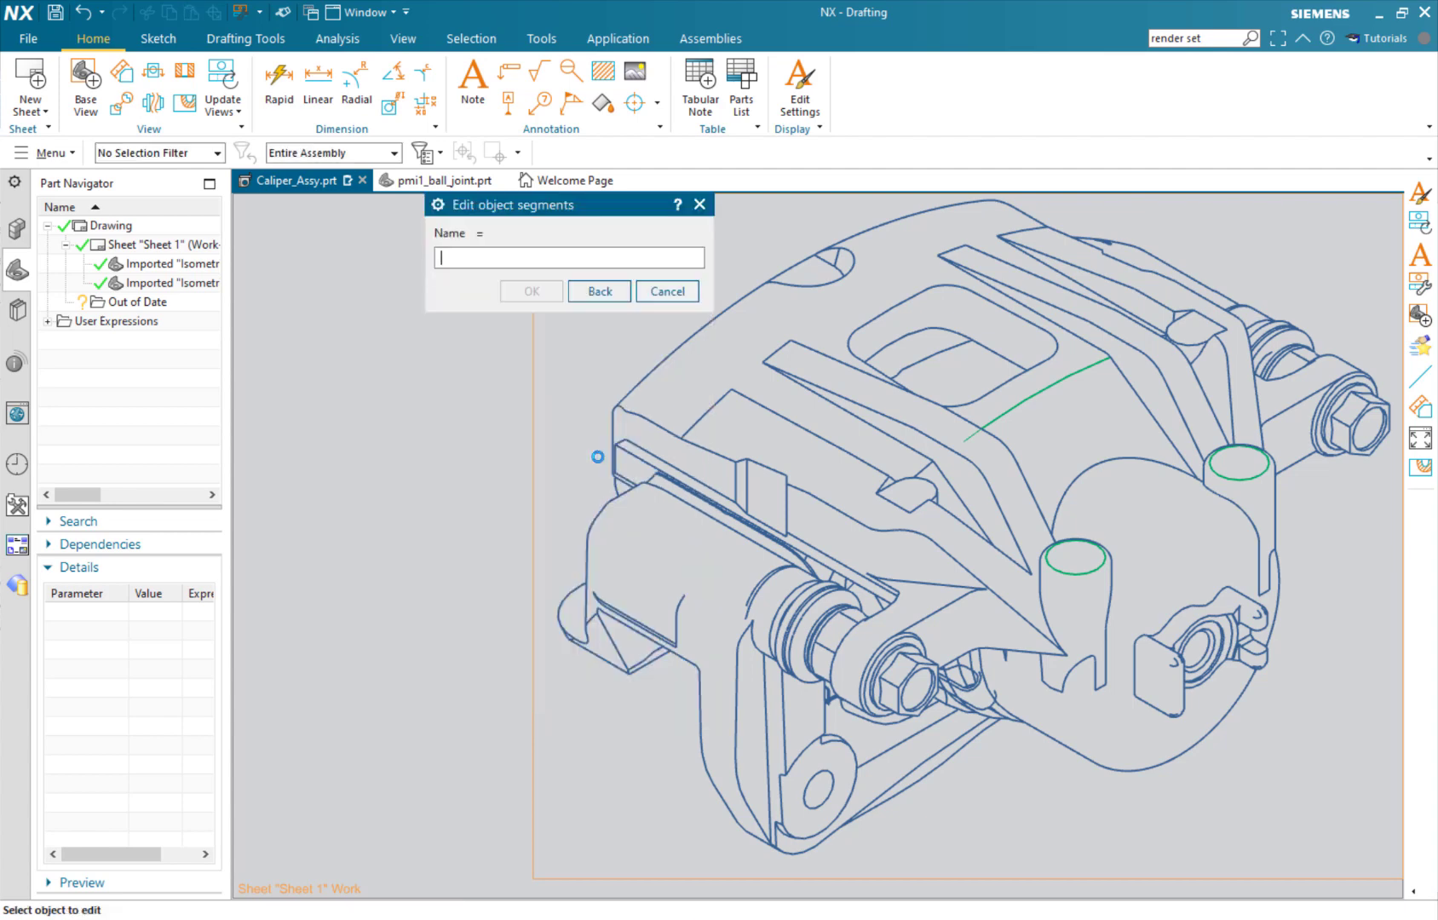
# Step: Pick the green top curve and a crossing boundary line to hide that segment, then close
pyautogui.click(968, 440)
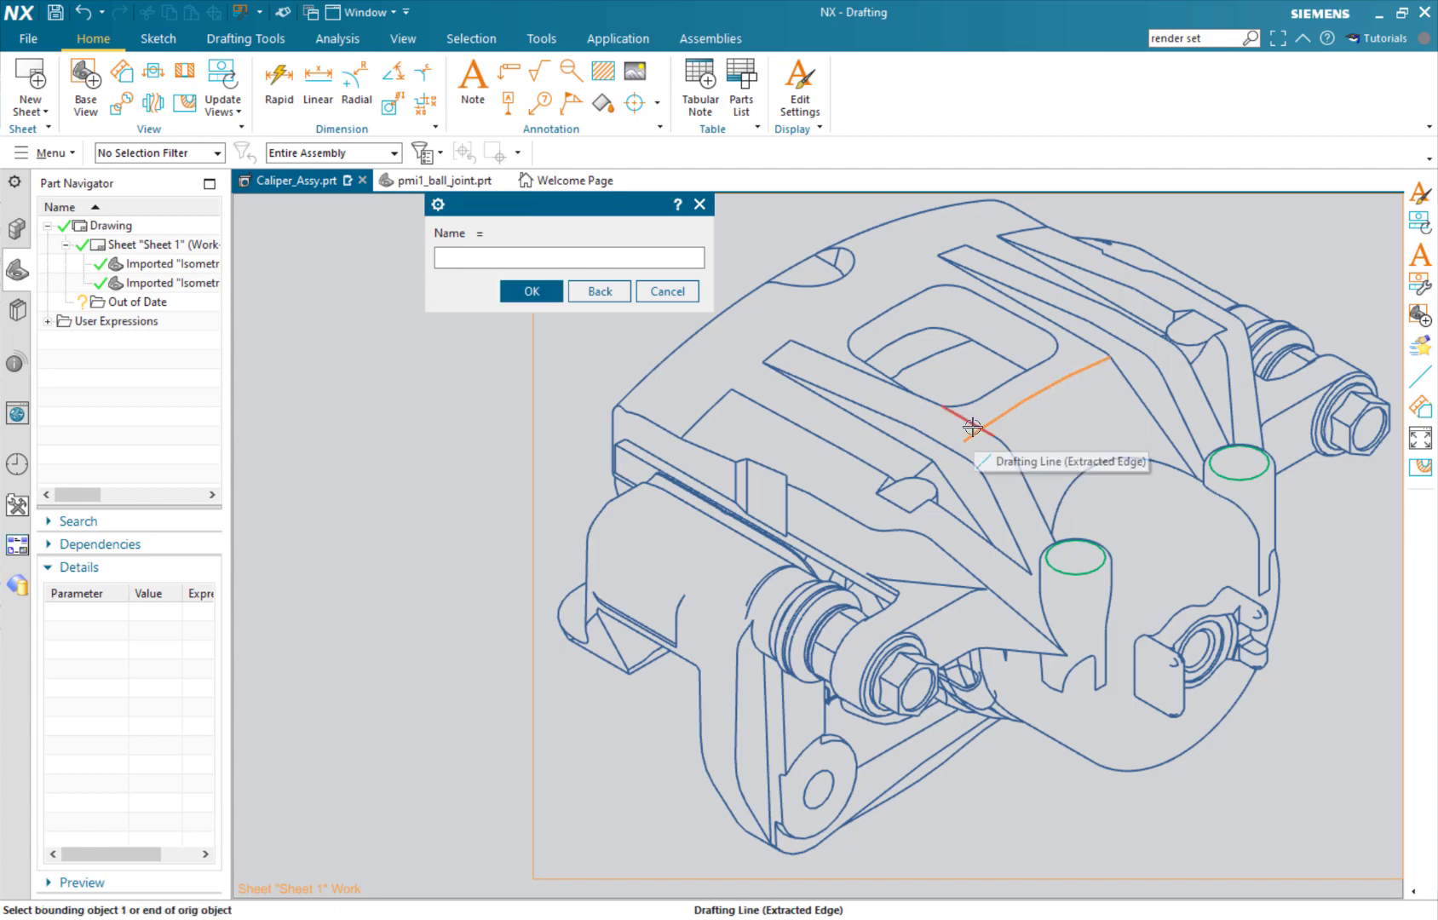
pyautogui.click(957, 424)
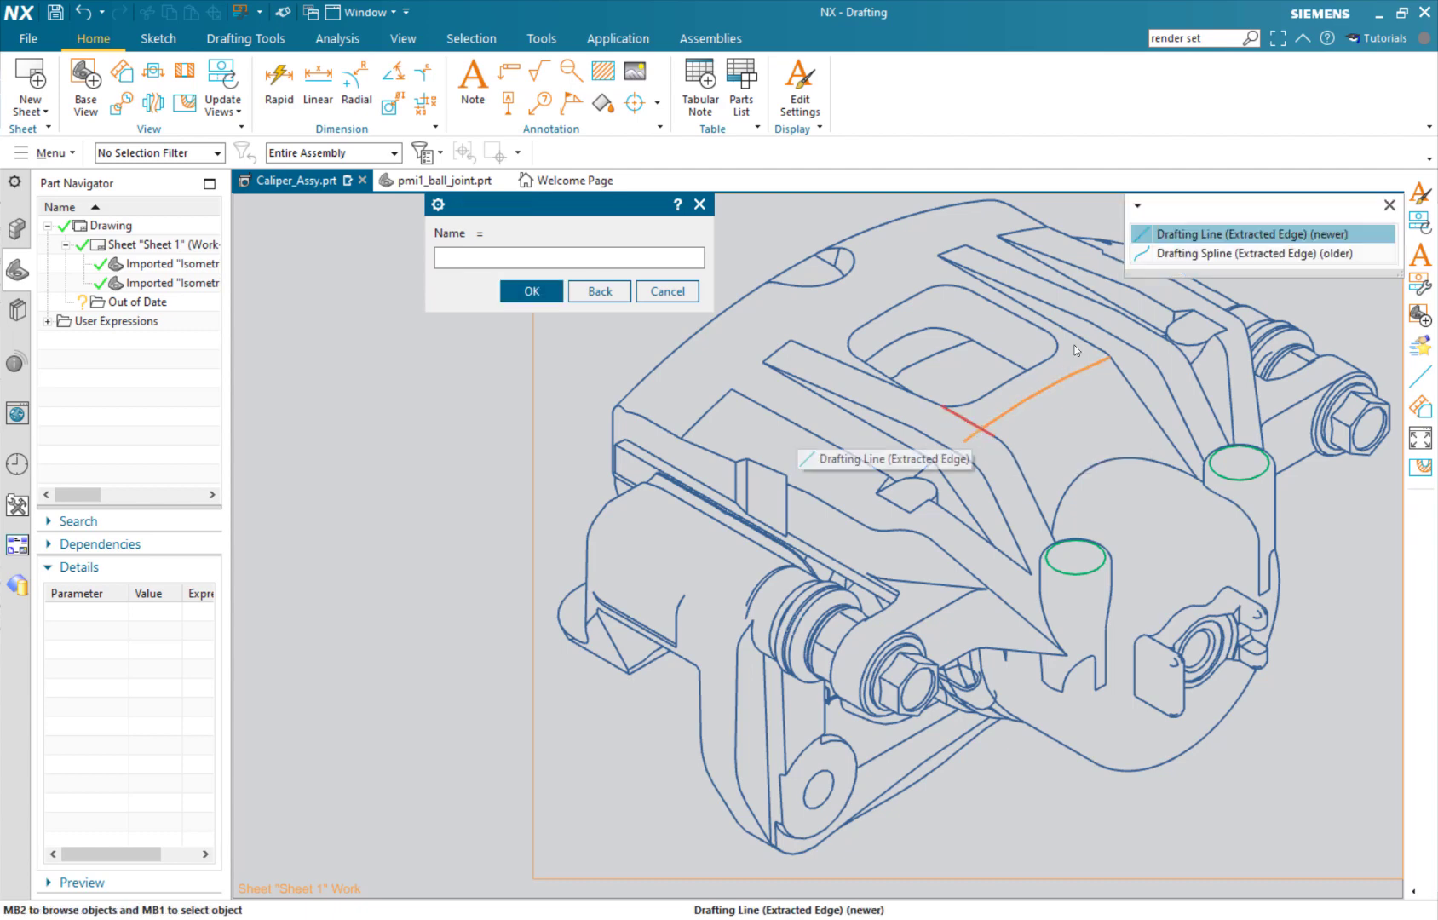
pyautogui.click(1180, 237)
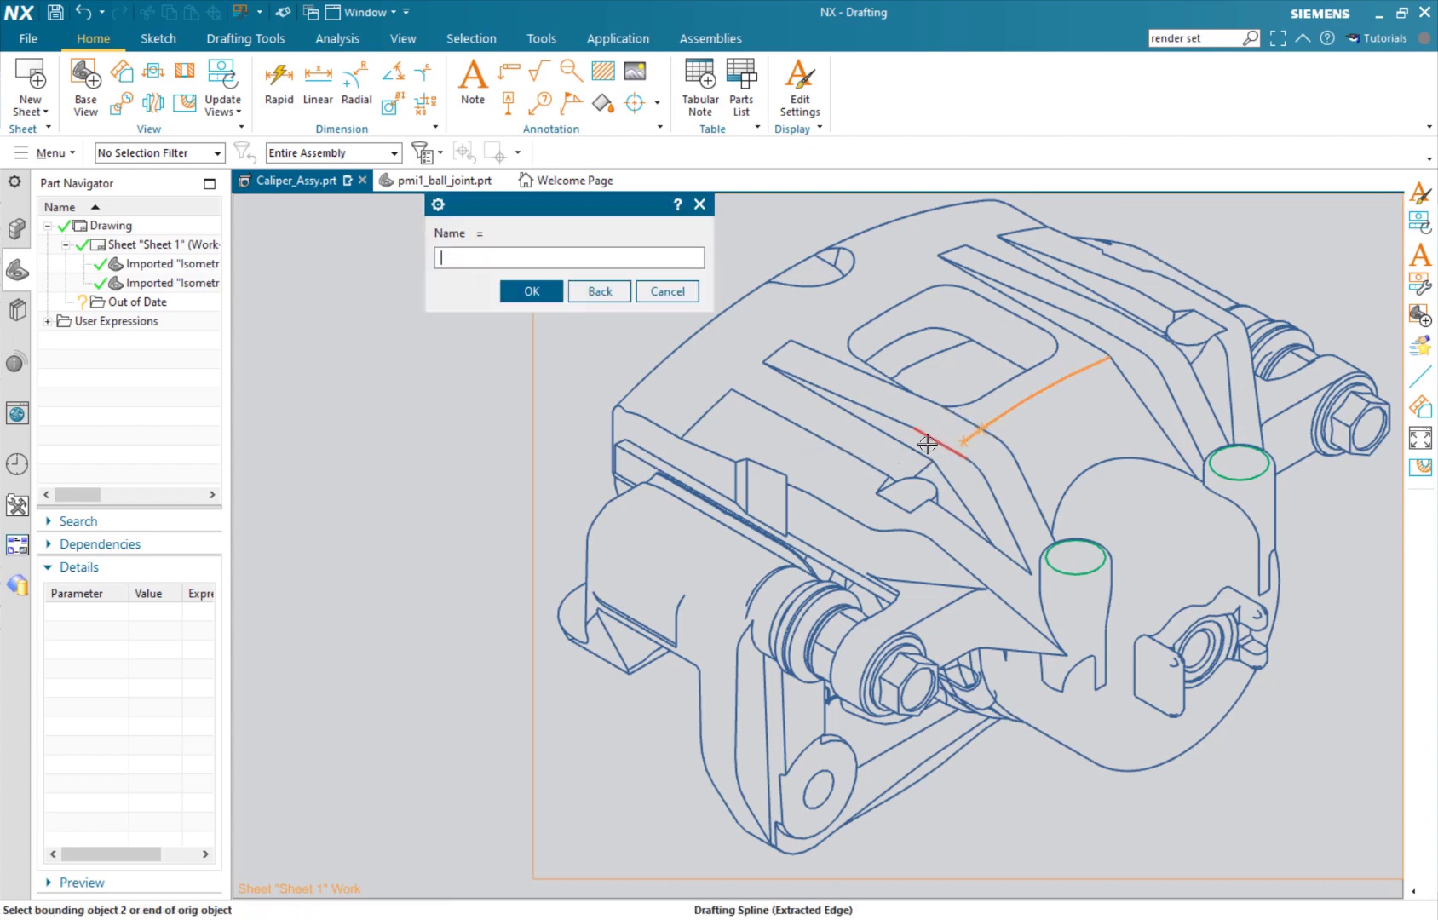
pyautogui.click(532, 292)
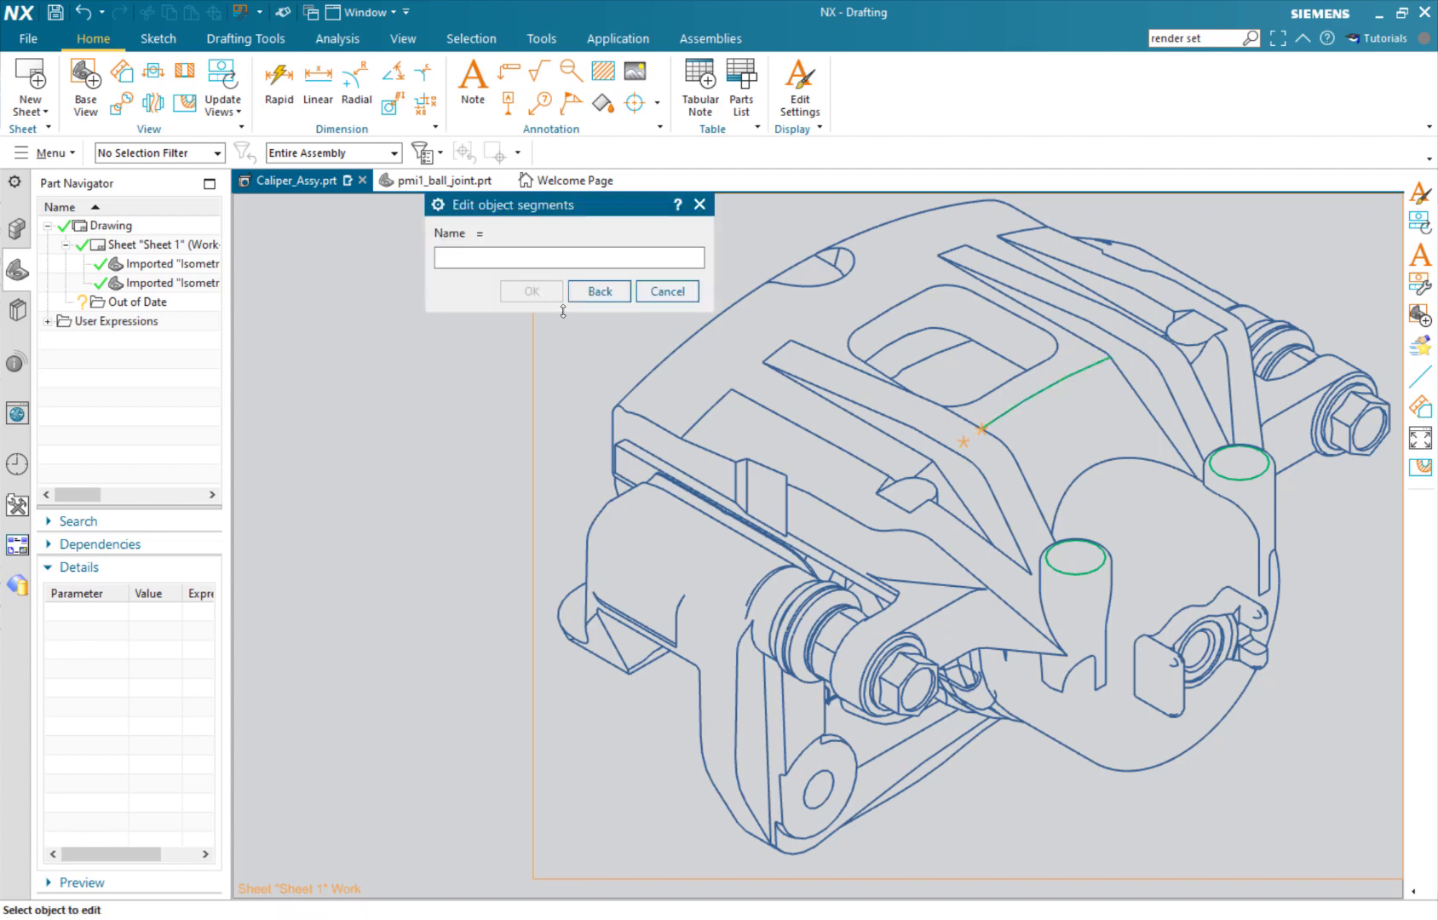
pyautogui.click(650, 292)
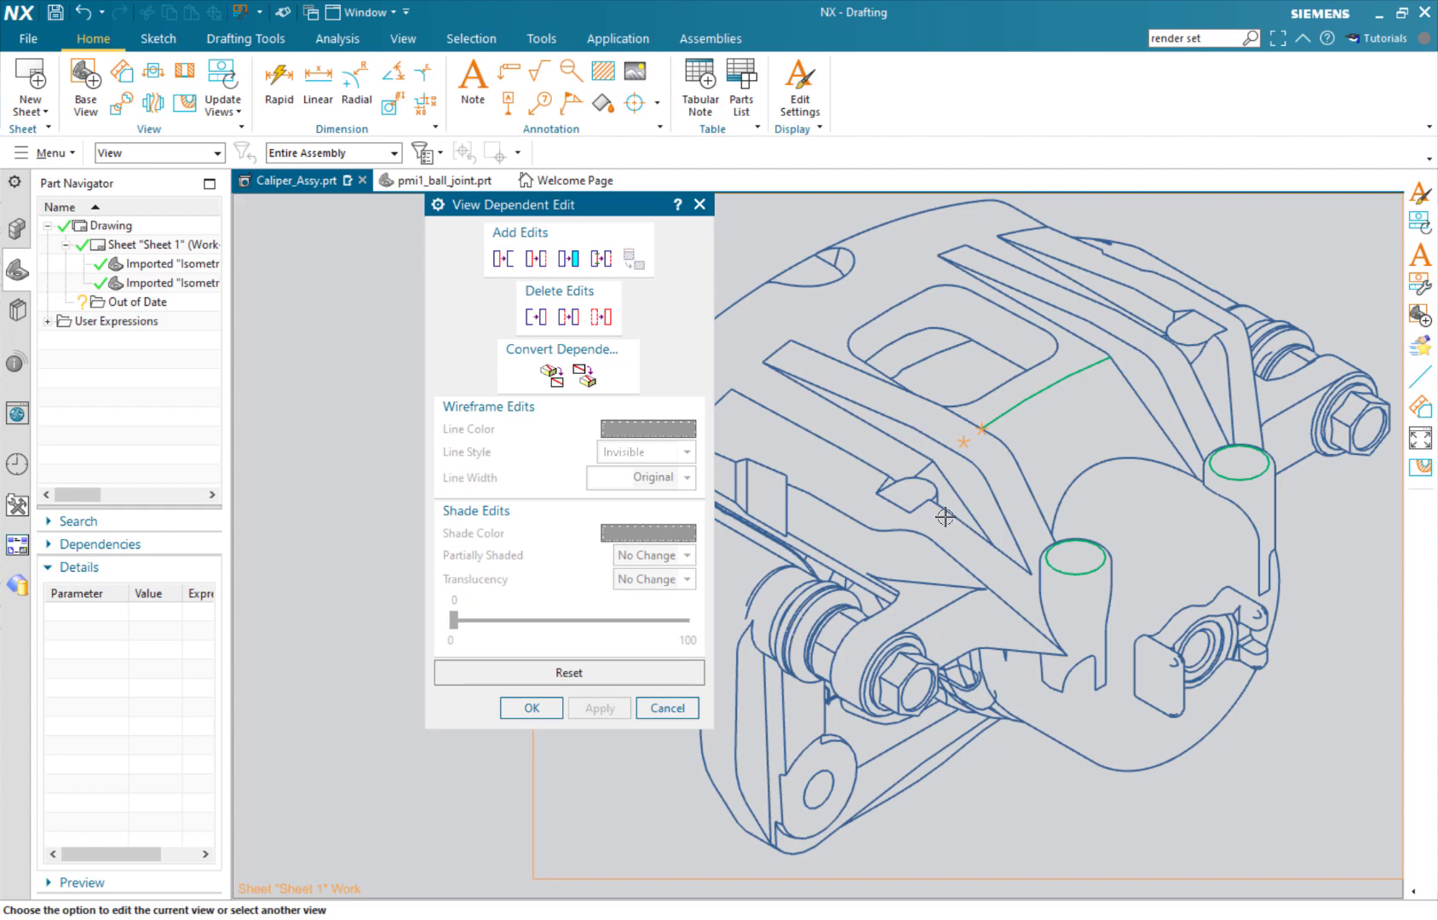
pyautogui.middleClick(886, 509)
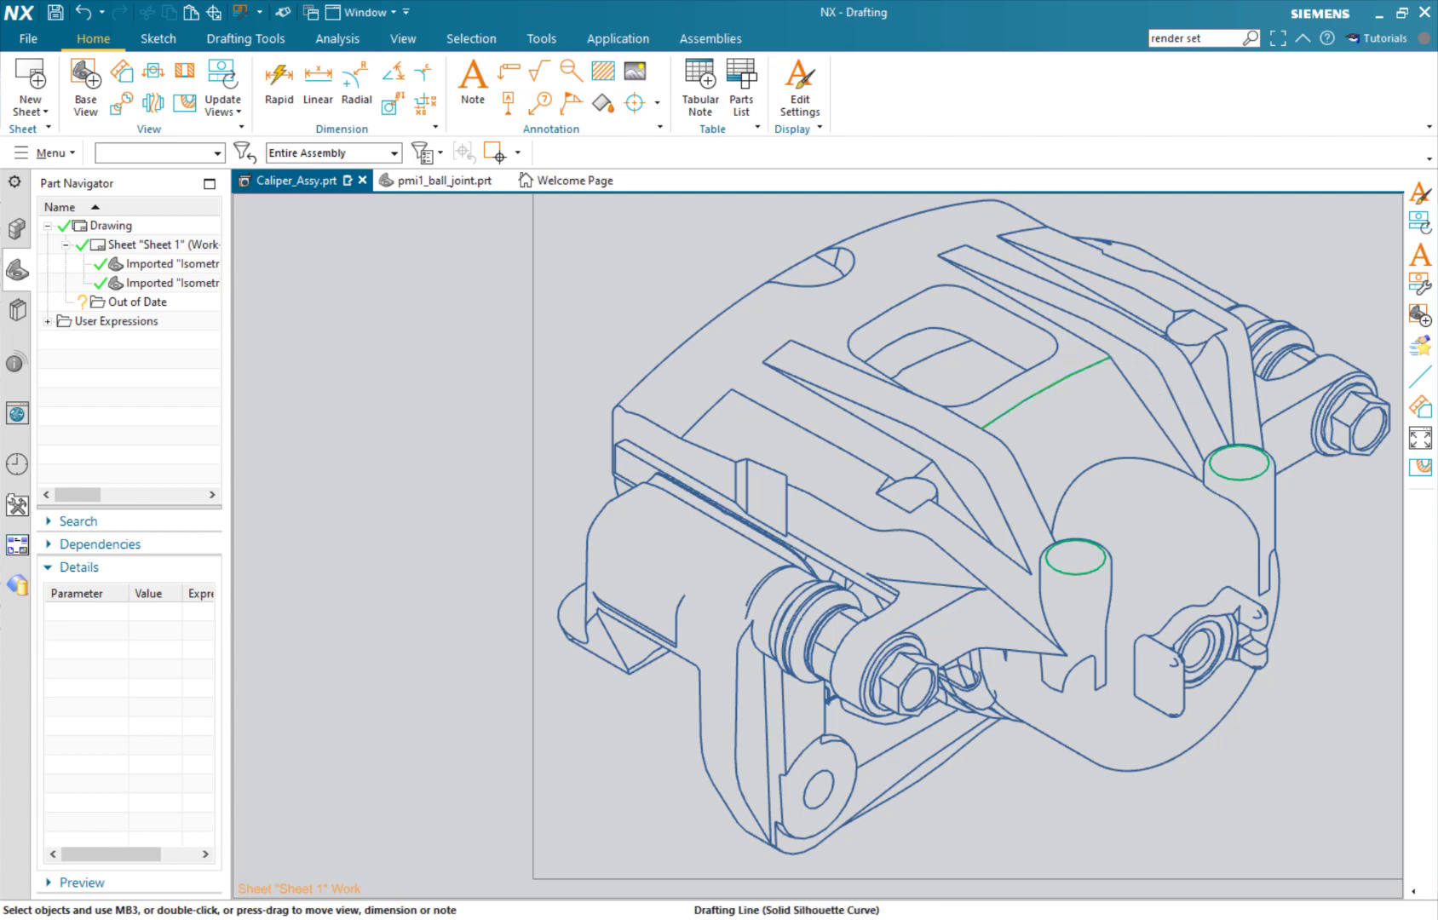
pyautogui.rightClick(536, 375)
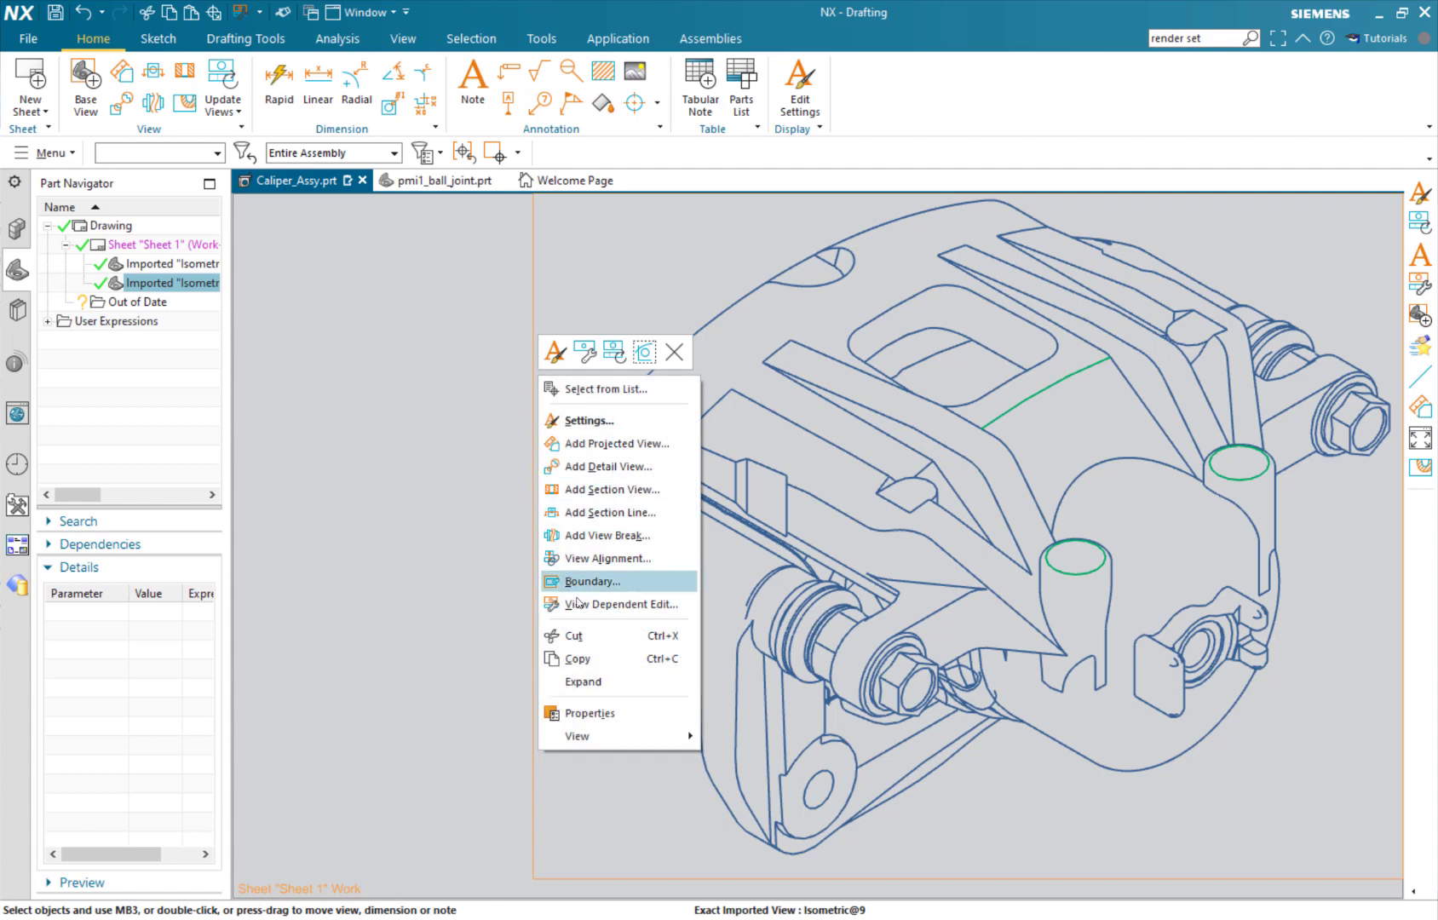
pyautogui.click(588, 605)
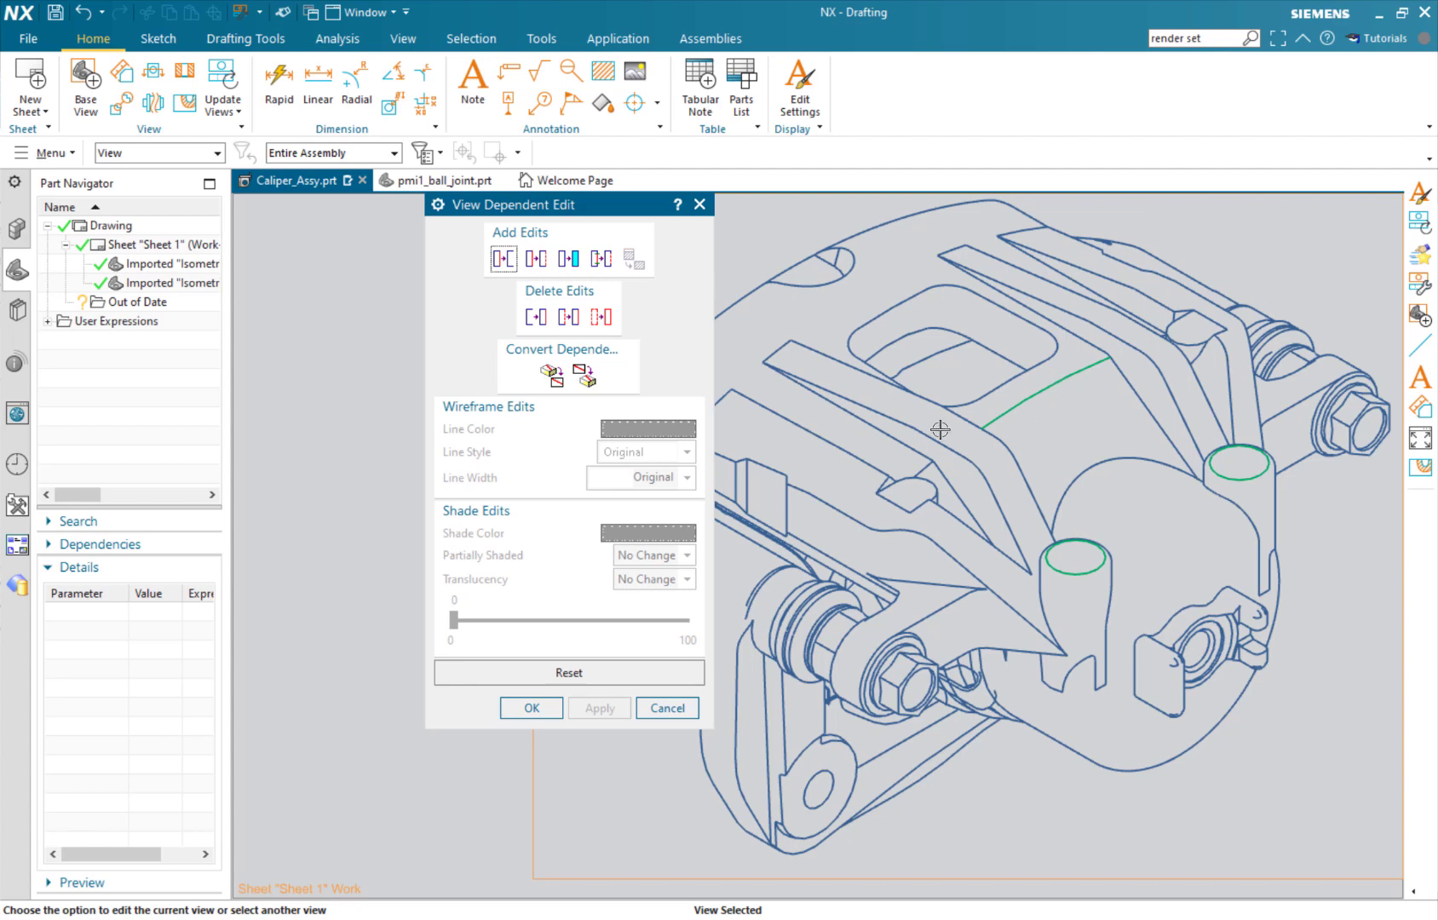
pyautogui.click(532, 707)
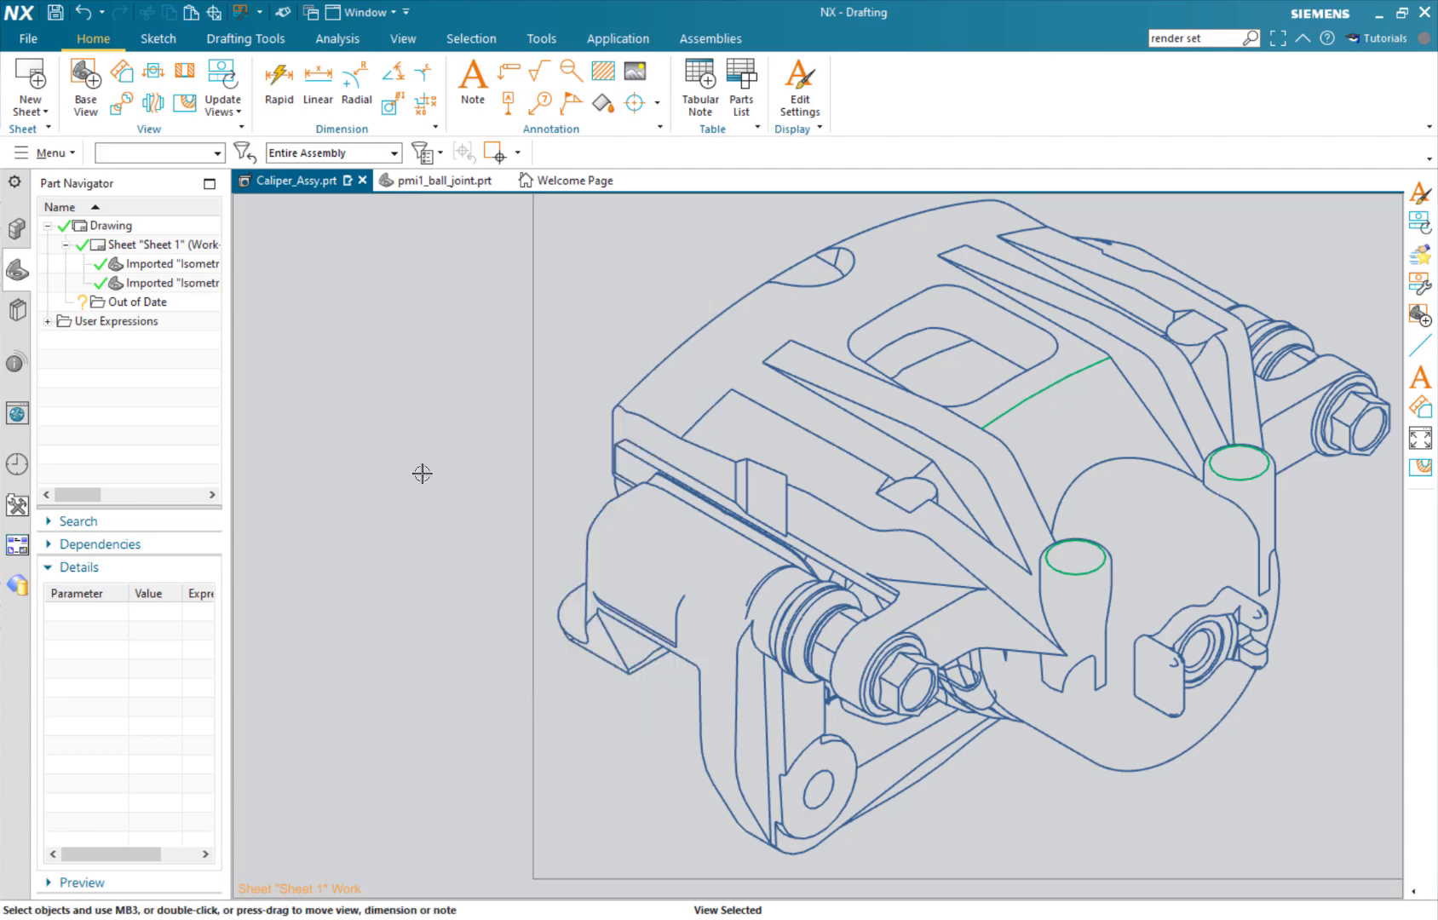
# Step: Fit and zoom the sheet, then select both round boss faces for an Edit Shaded Objects edit
pyautogui.hotkey('ctrl', 'f')
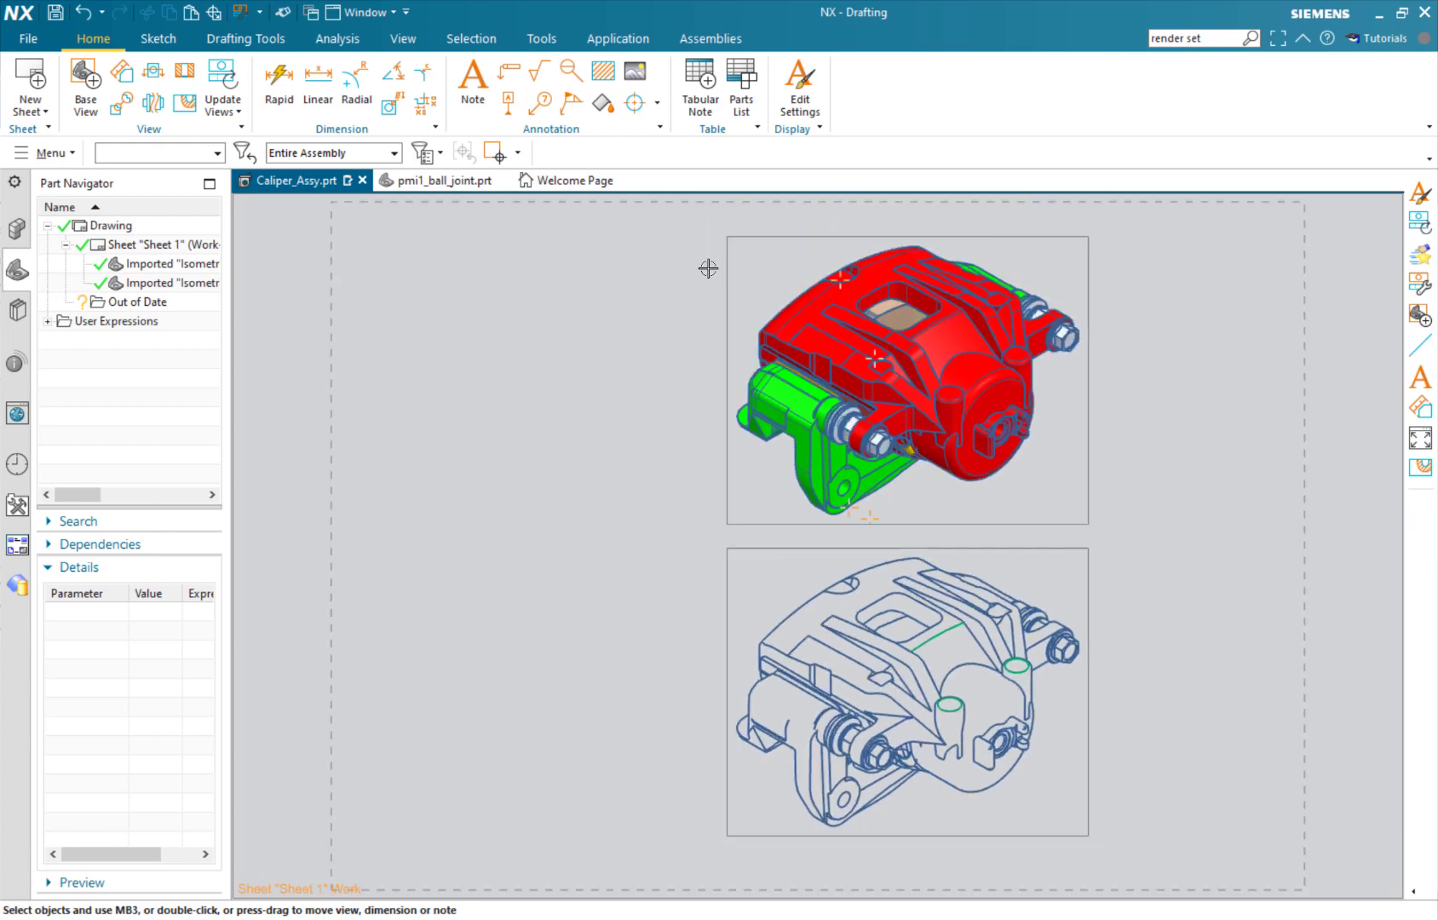
pyautogui.scroll(2, 756, 272)
pyautogui.scroll(3, 766, 289)
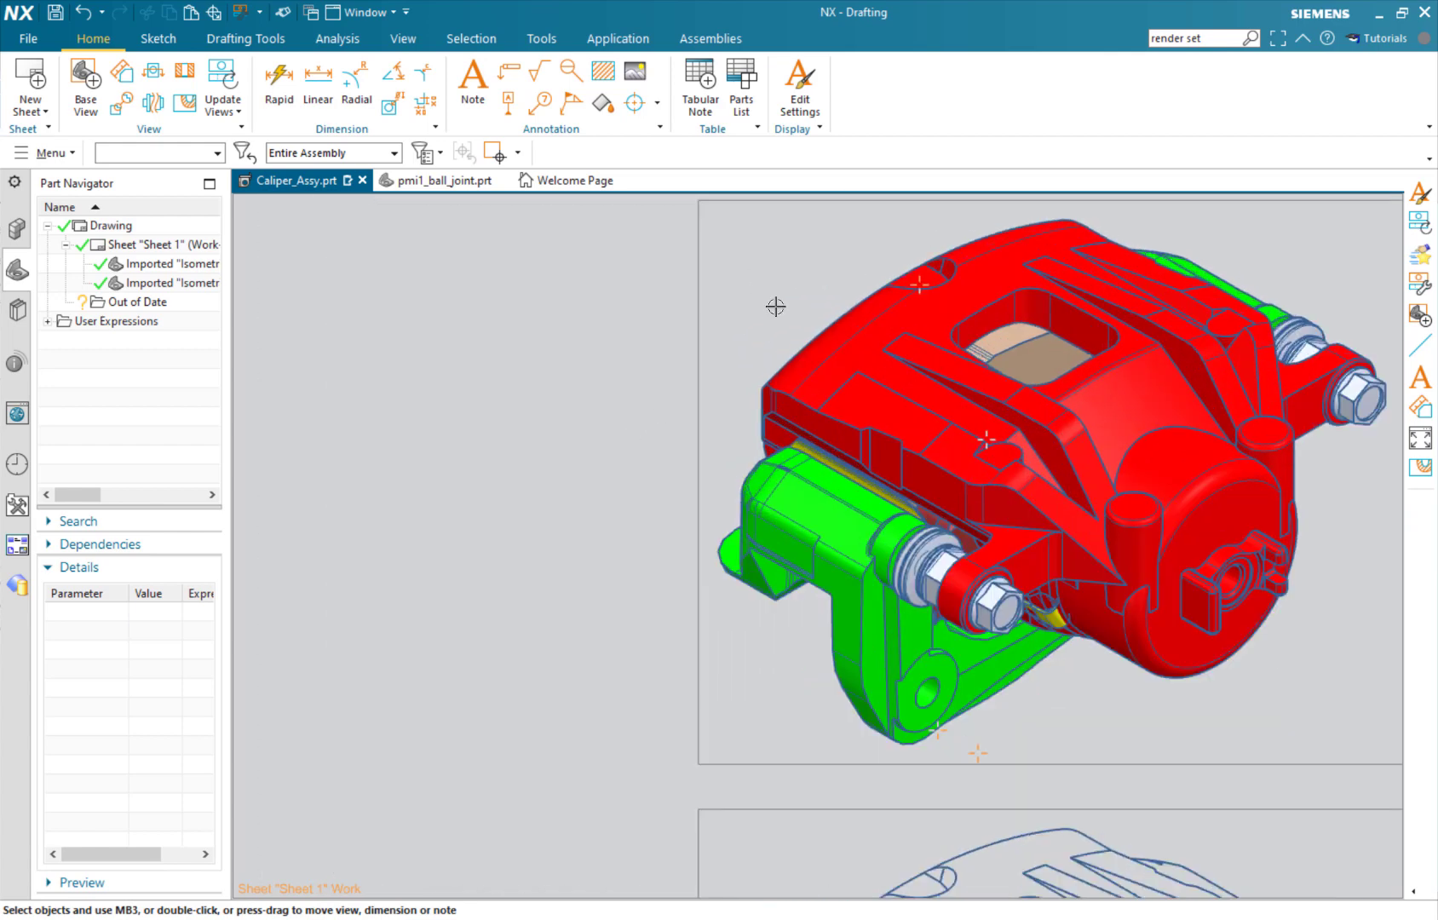
pyautogui.rightClick(590, 334)
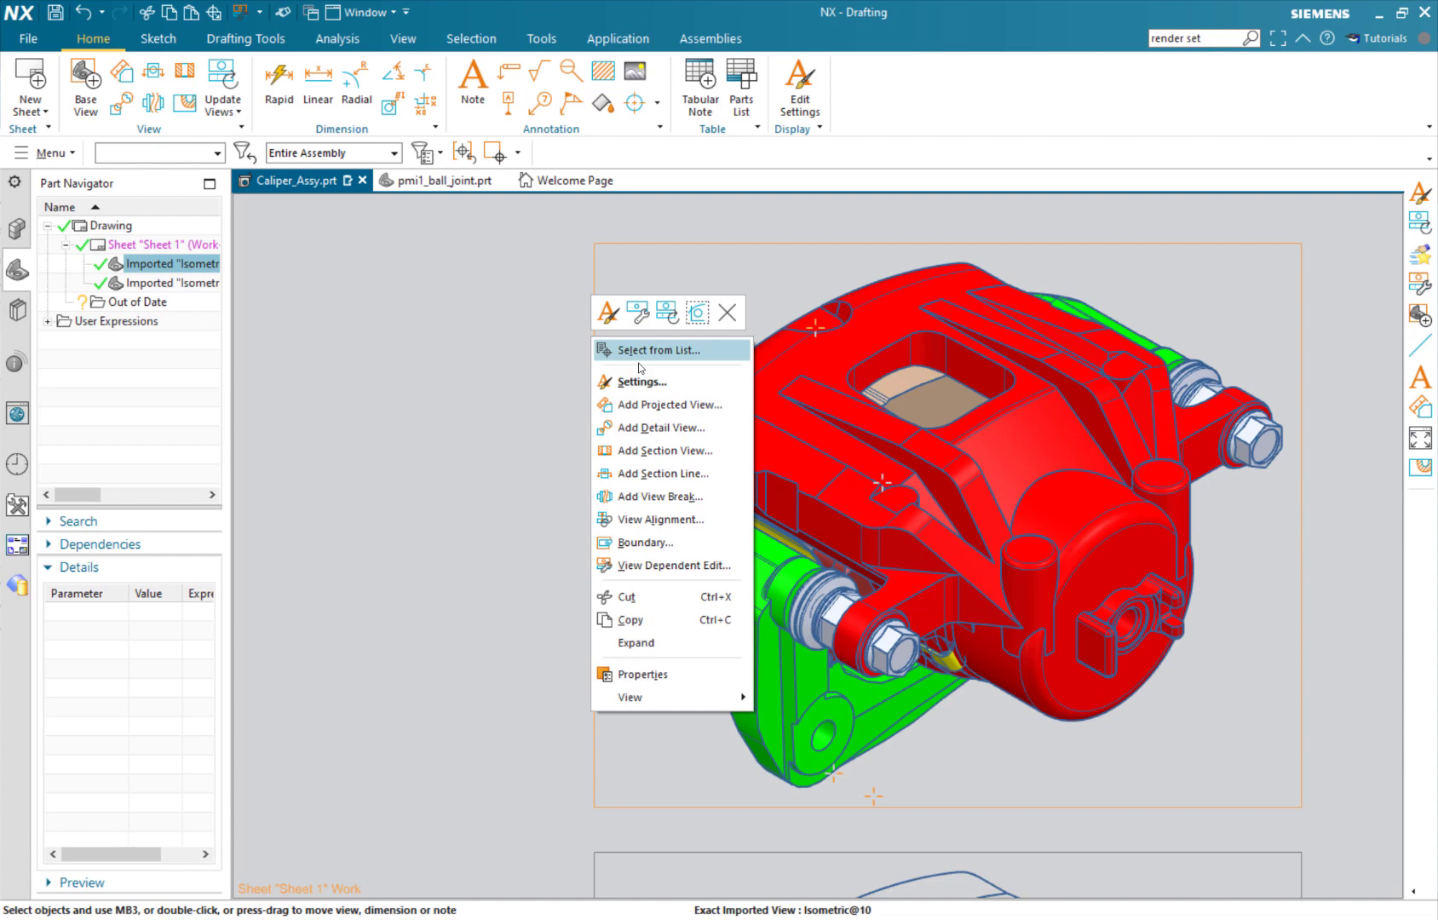
pyautogui.click(655, 566)
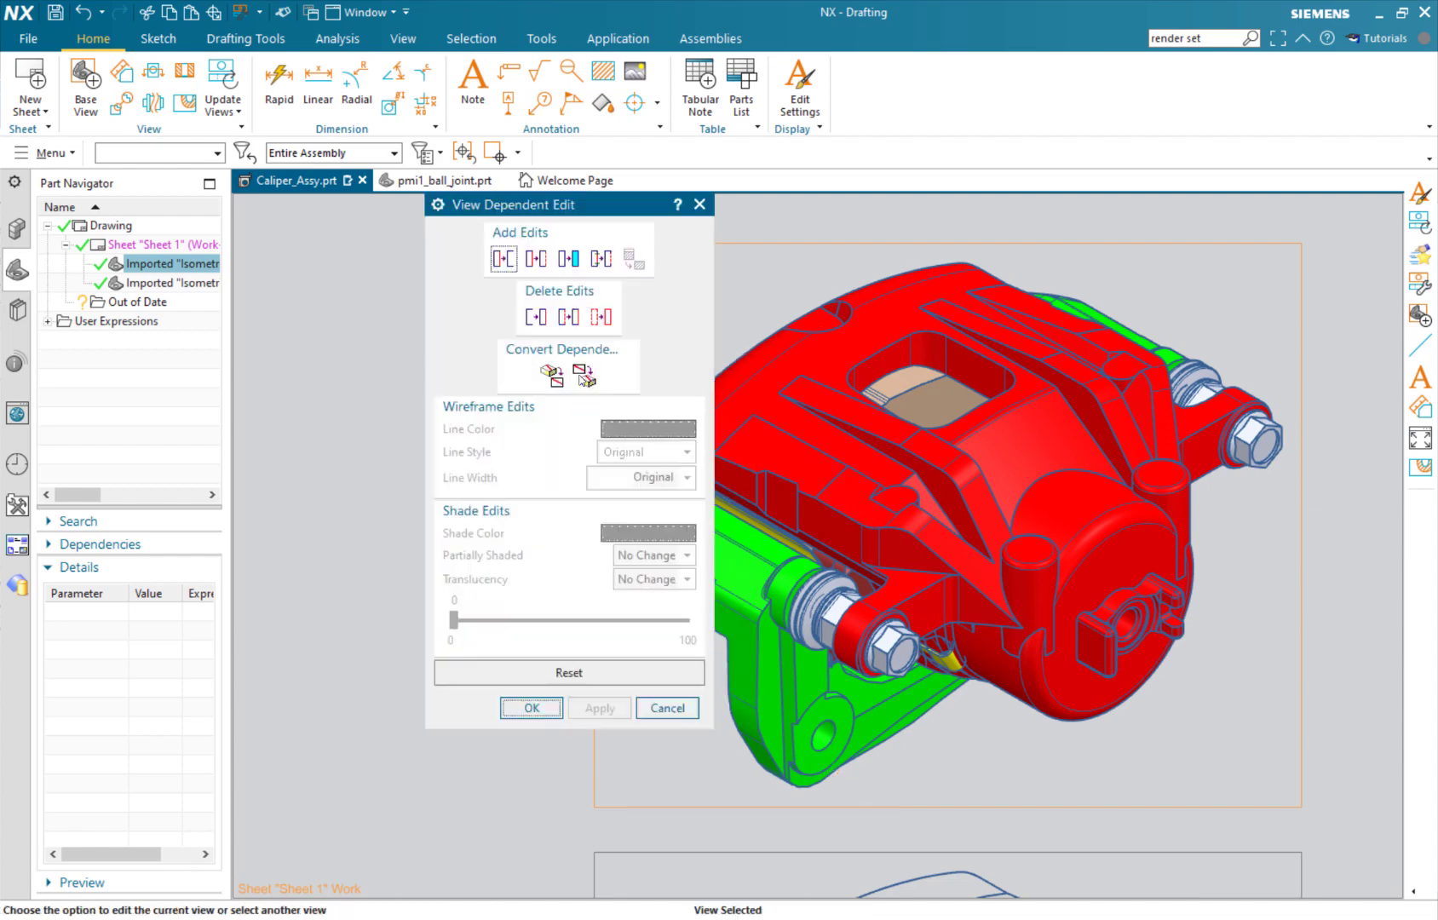
pyautogui.click(569, 258)
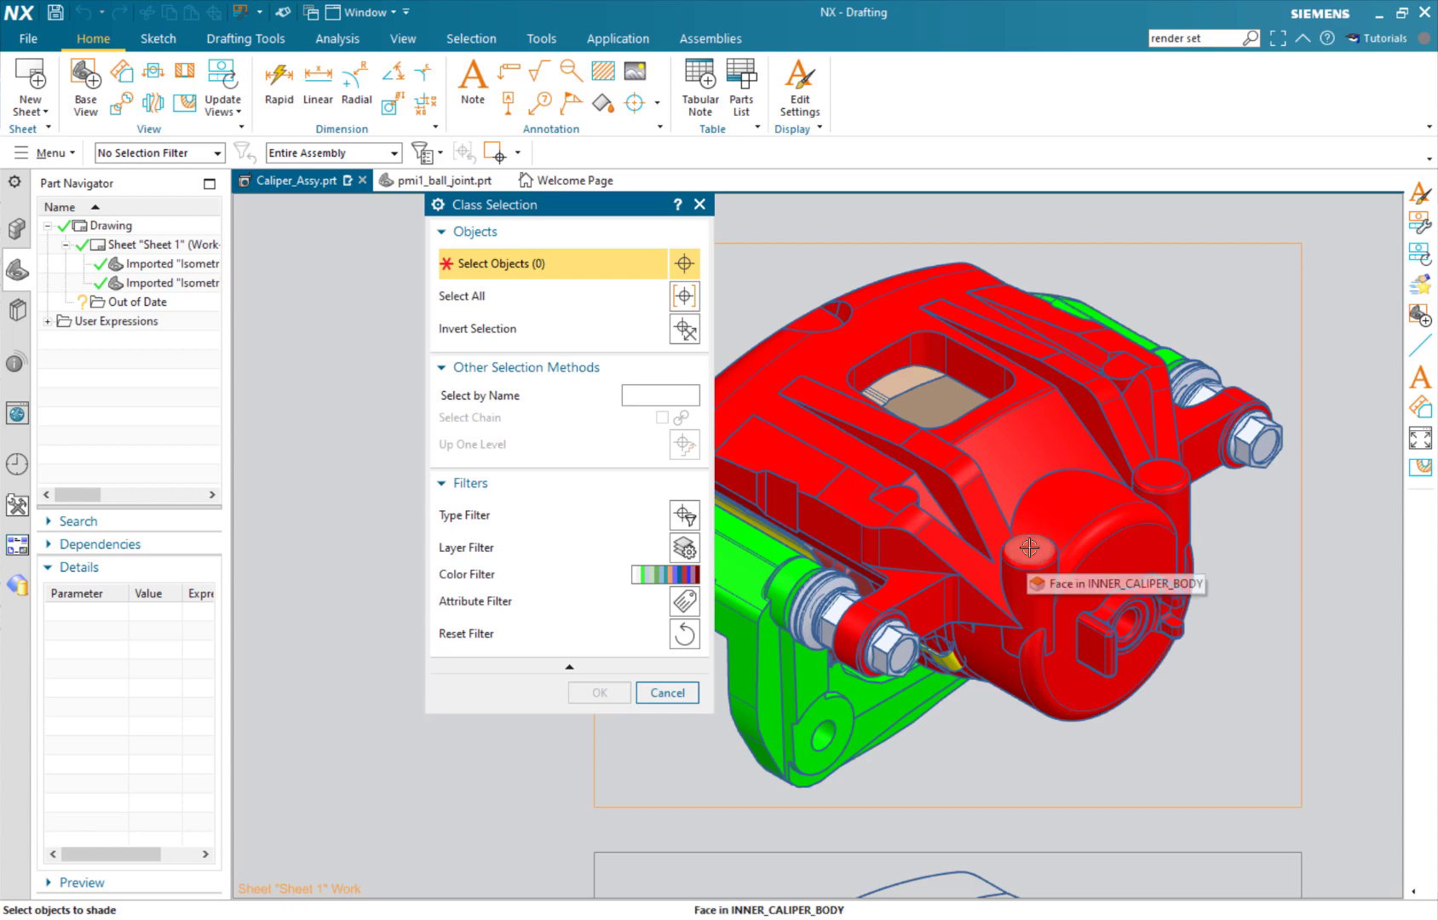
pyautogui.click(1034, 549)
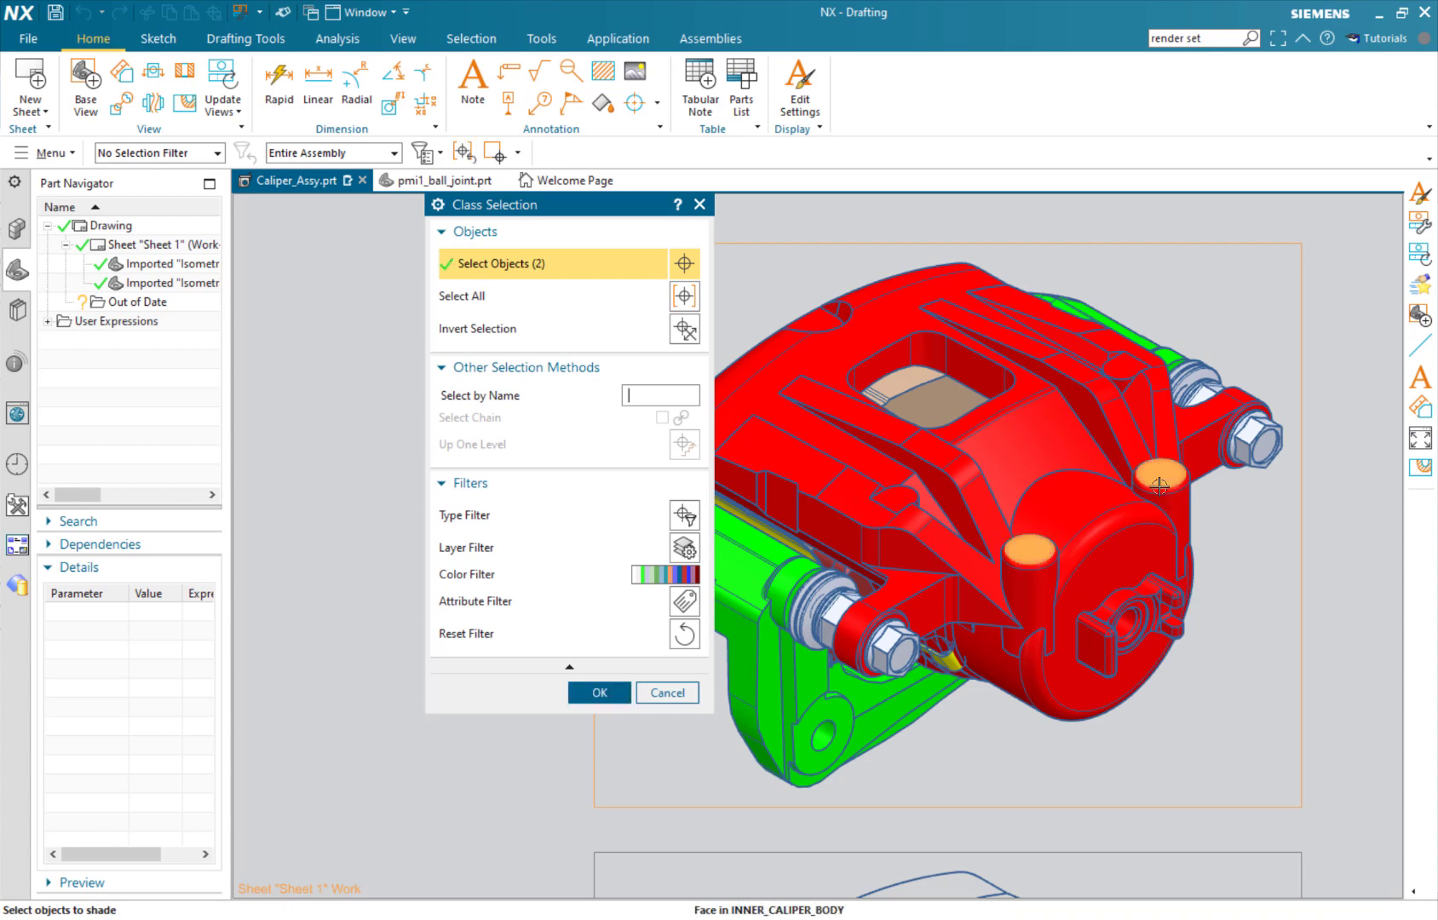
pyautogui.click(1171, 481)
pyautogui.middleClick(588, 369)
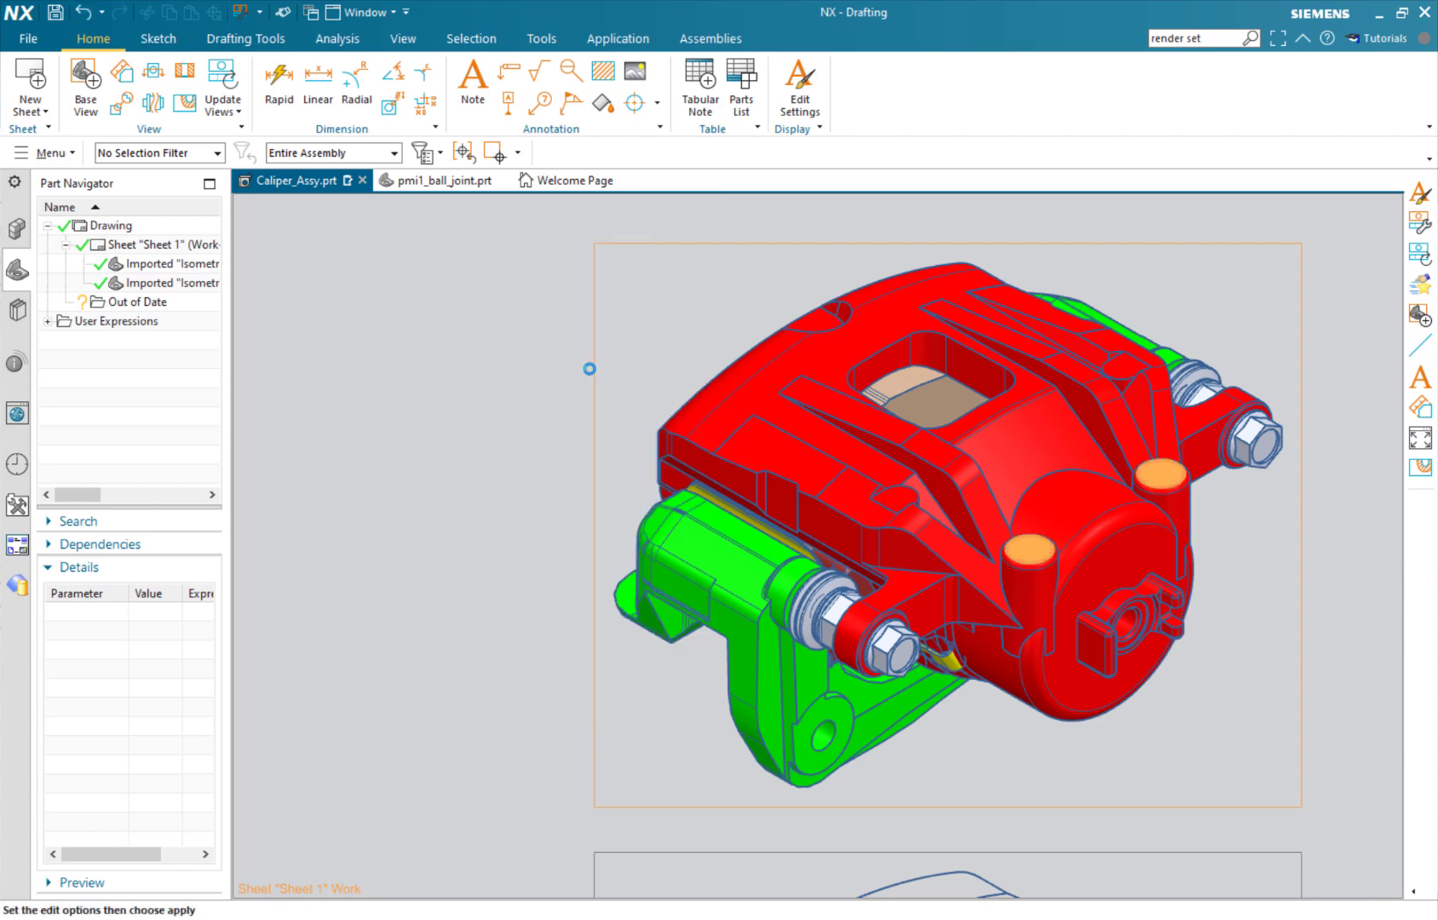
# Step: Set the two boss faces' shade colour to teal-green and apply
pyautogui.click(648, 533)
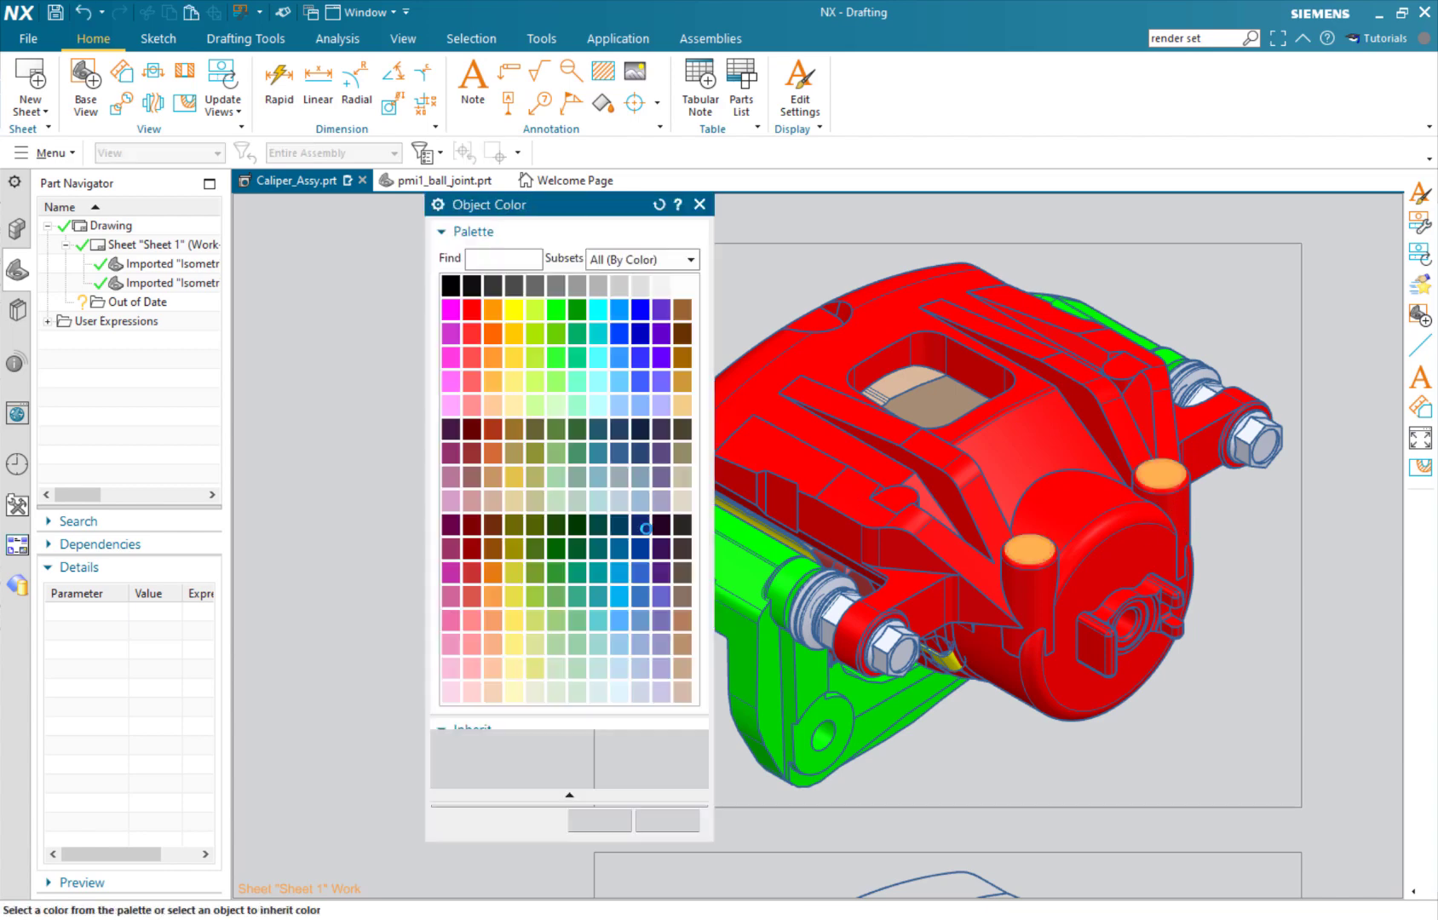
pyautogui.click(577, 341)
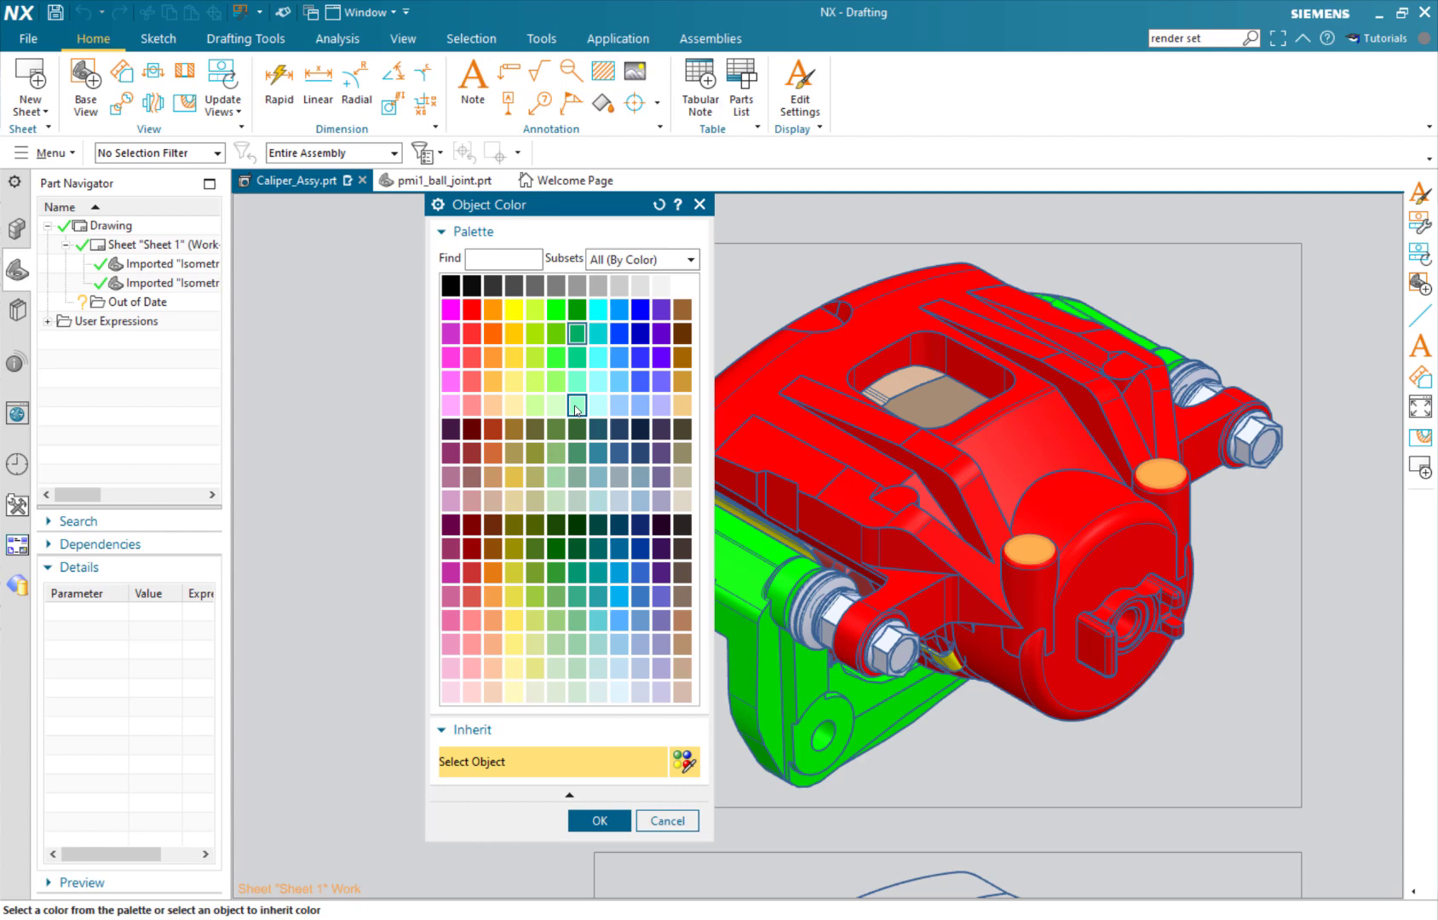
pyautogui.middleClick(558, 399)
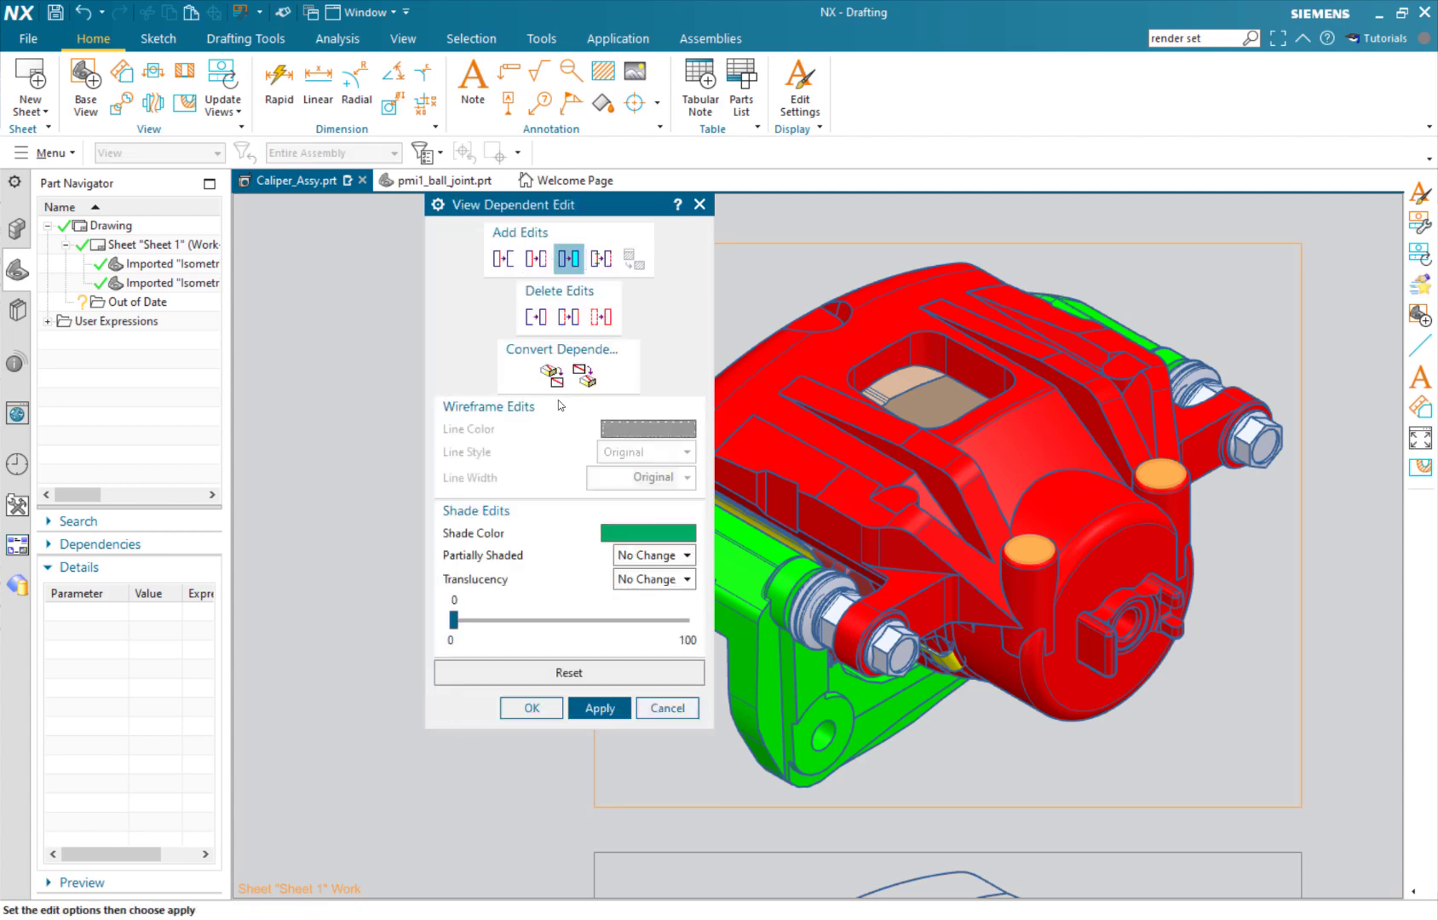
pyautogui.click(532, 706)
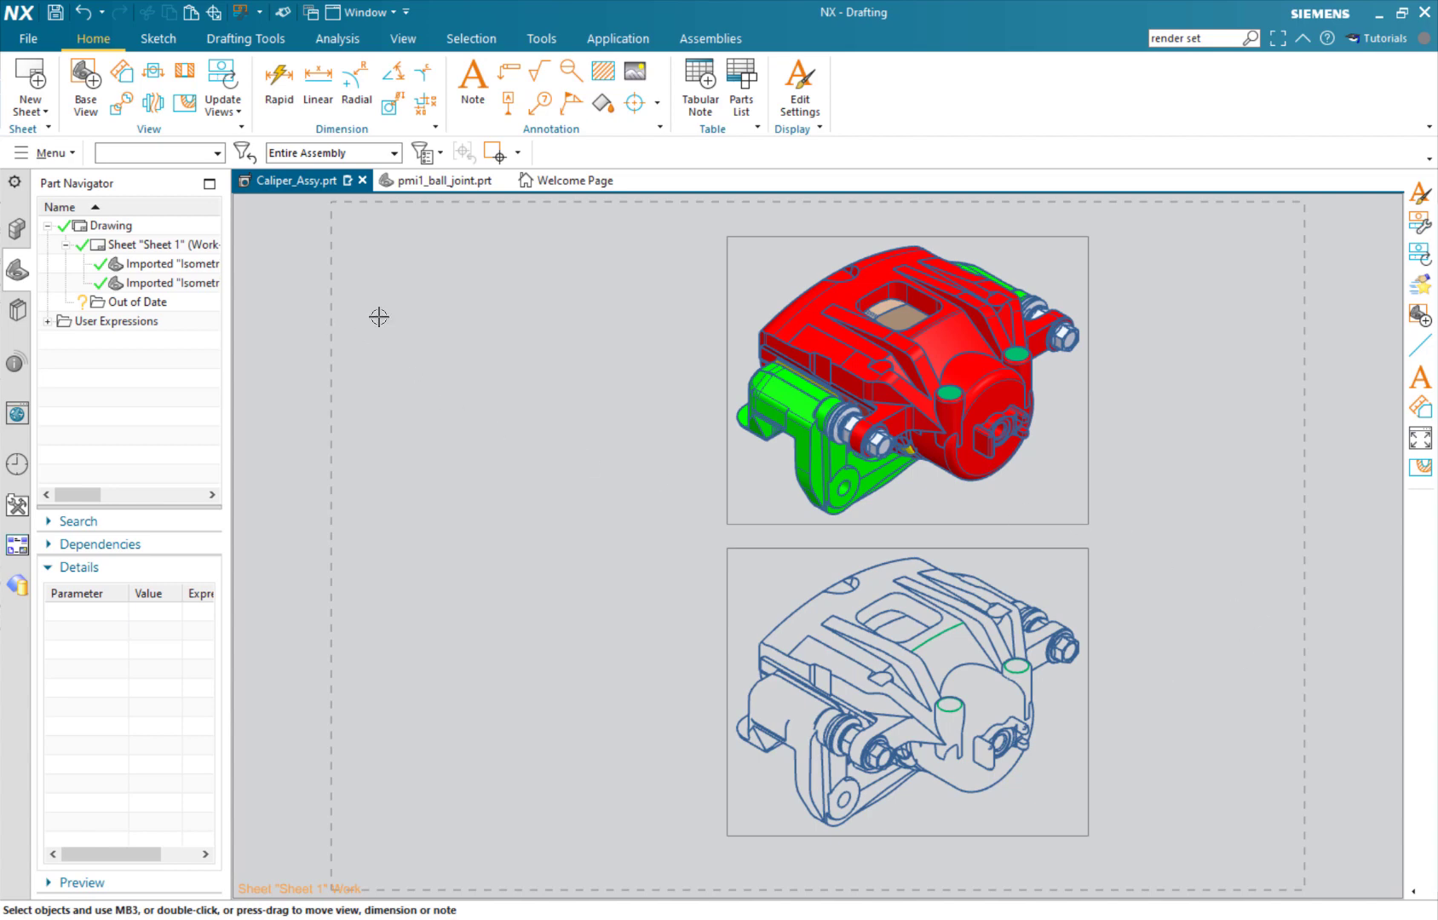
# Step: Add a Right model base view to the right of the isometric views, skipping the projected view
pyautogui.click(85, 89)
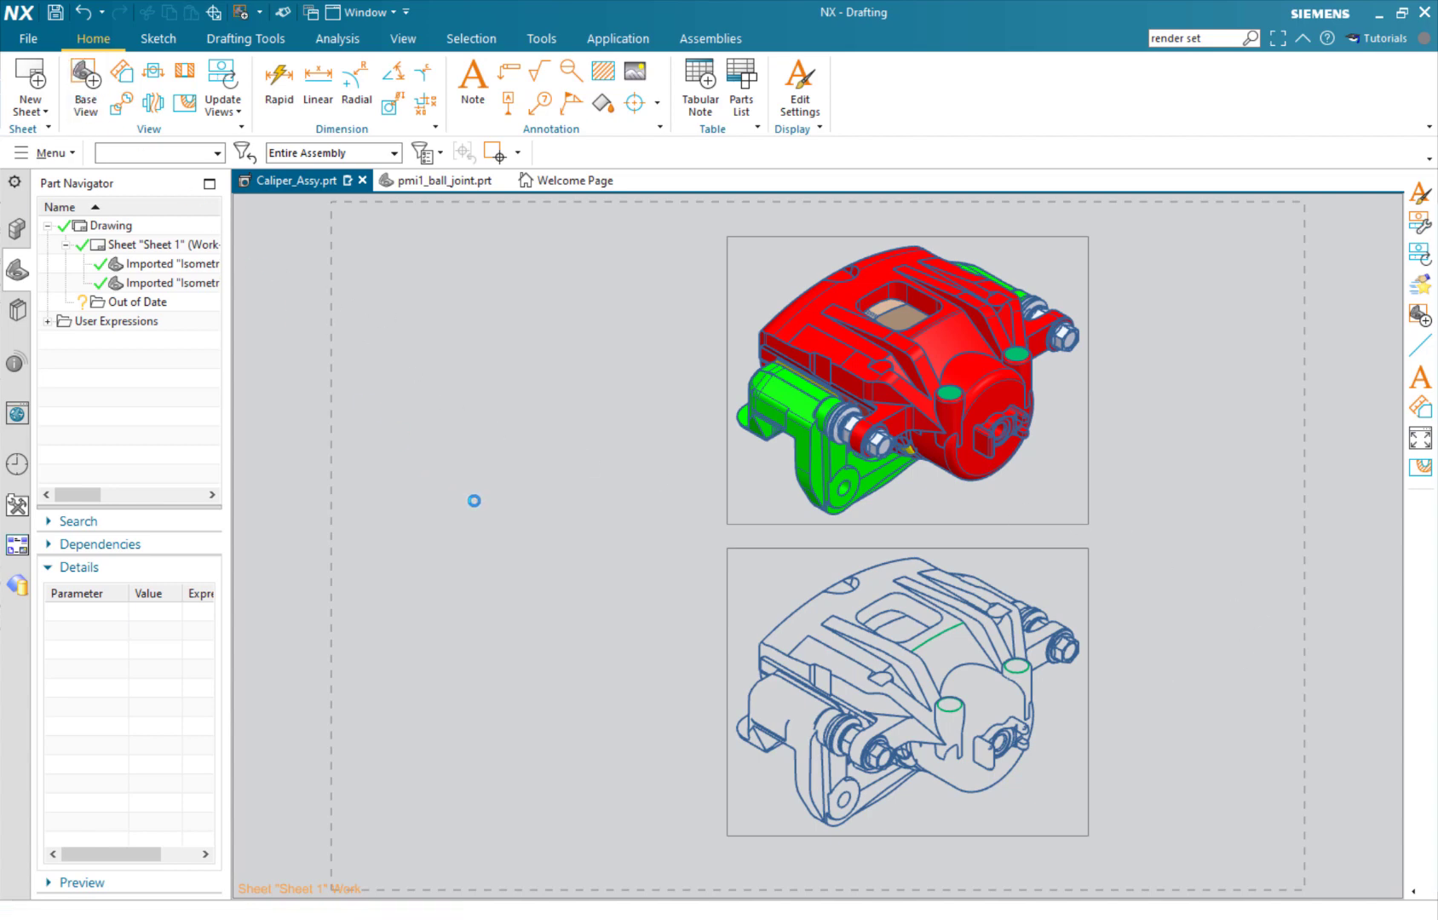
pyautogui.click(757, 573)
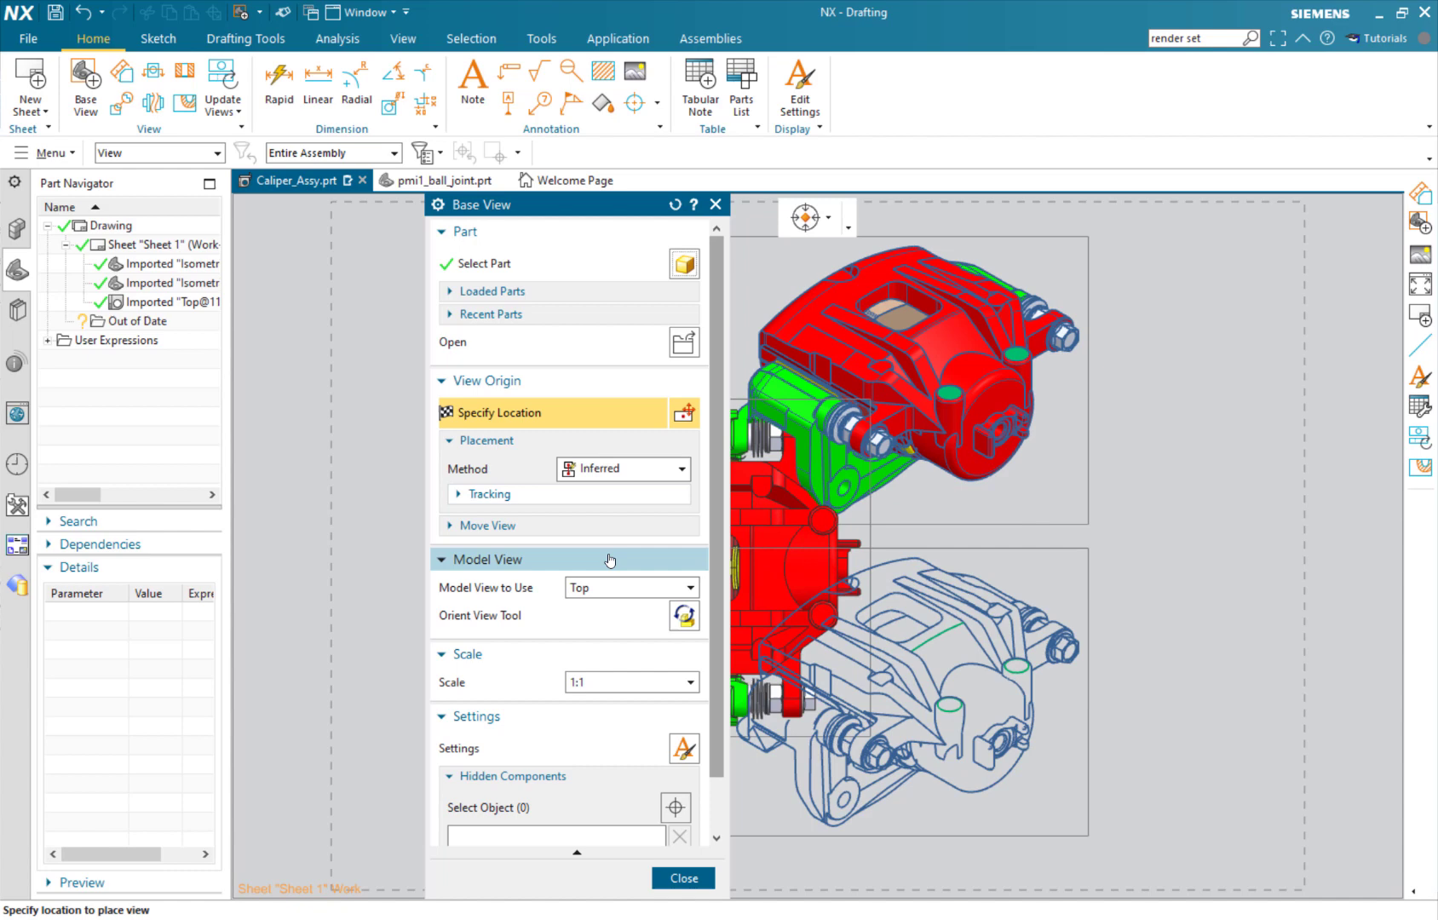
pyautogui.click(591, 588)
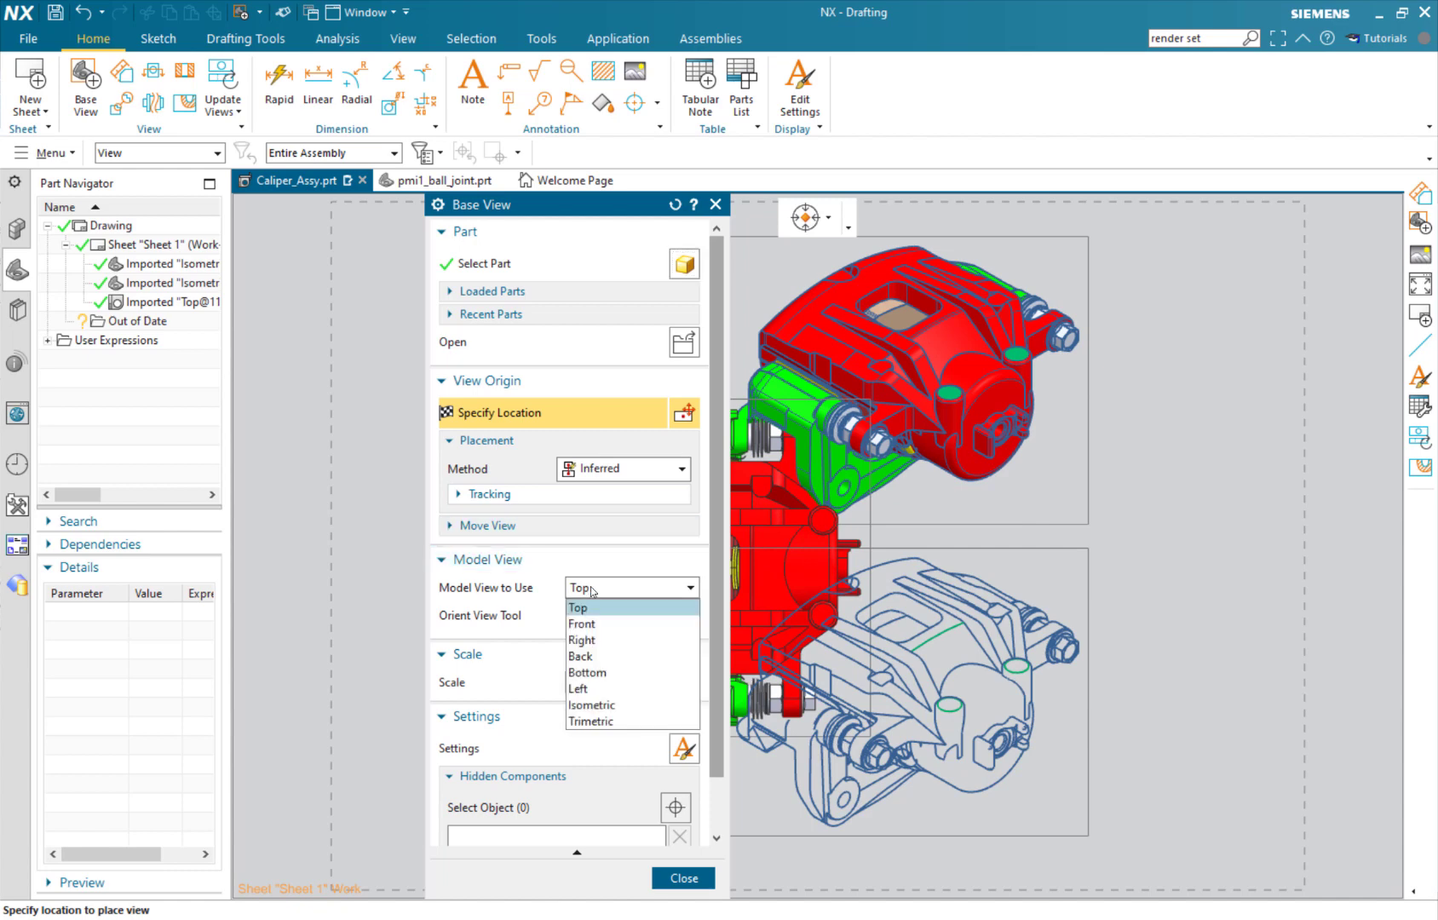
pyautogui.click(595, 635)
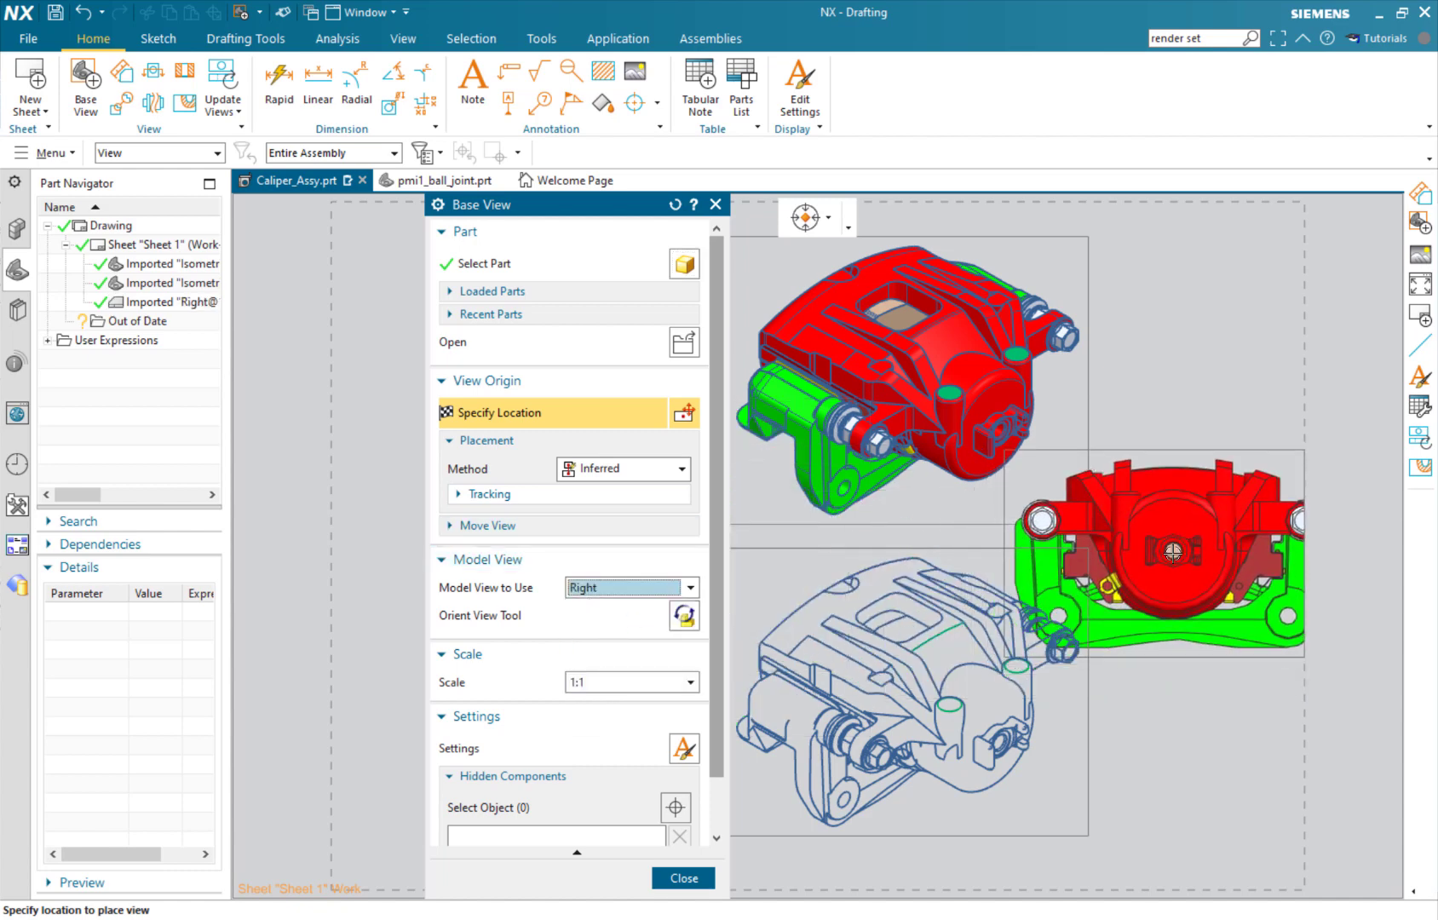
pyautogui.click(1122, 561)
pyautogui.click(683, 877)
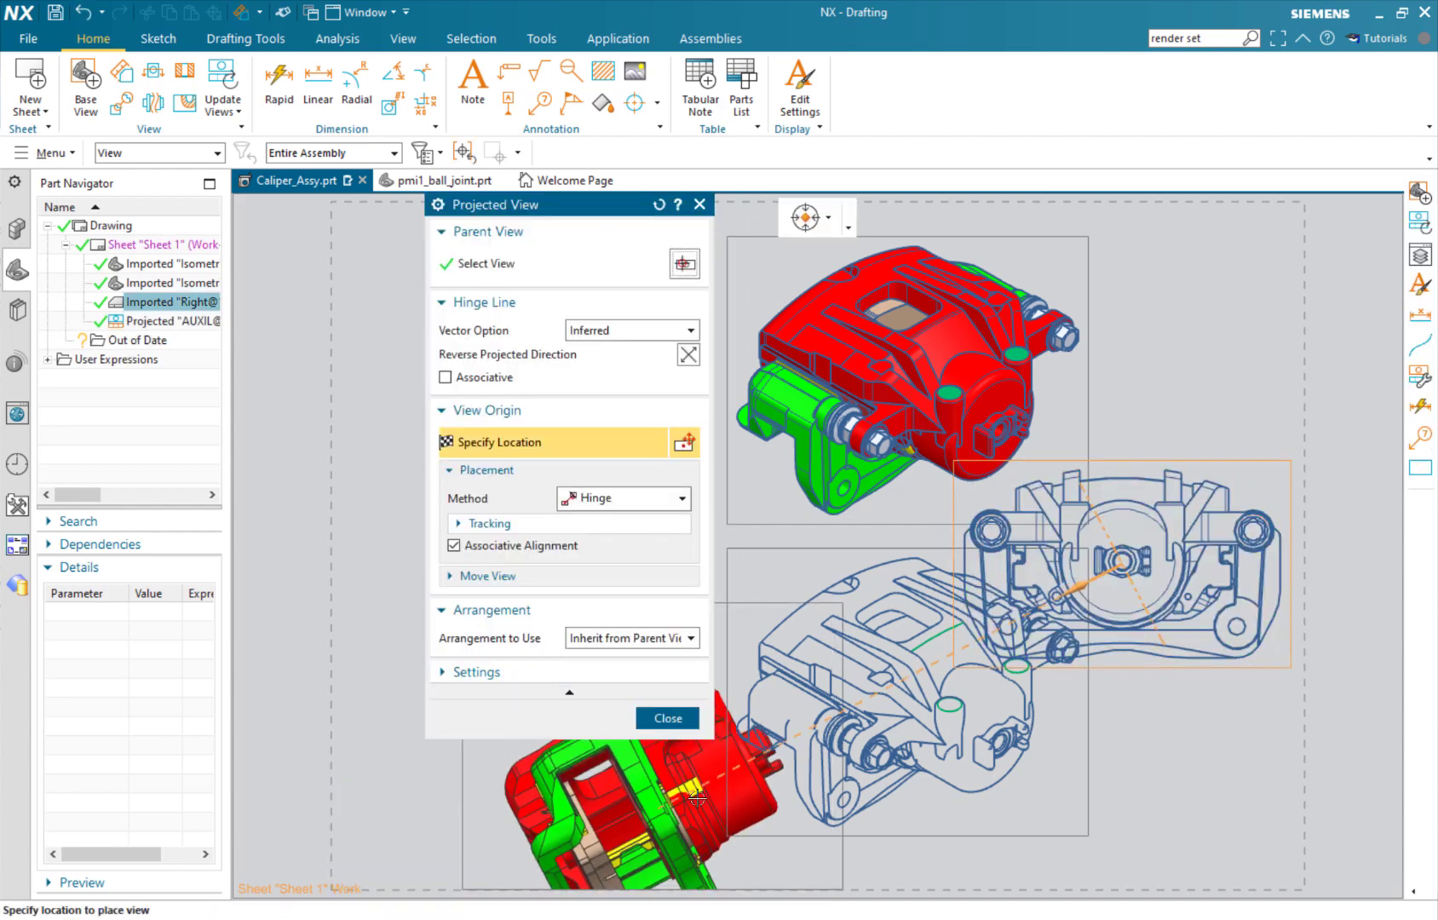
pyautogui.press('Escape')
# Step: Select both isometric views and drag them further left on the sheet
pyautogui.click(725, 576)
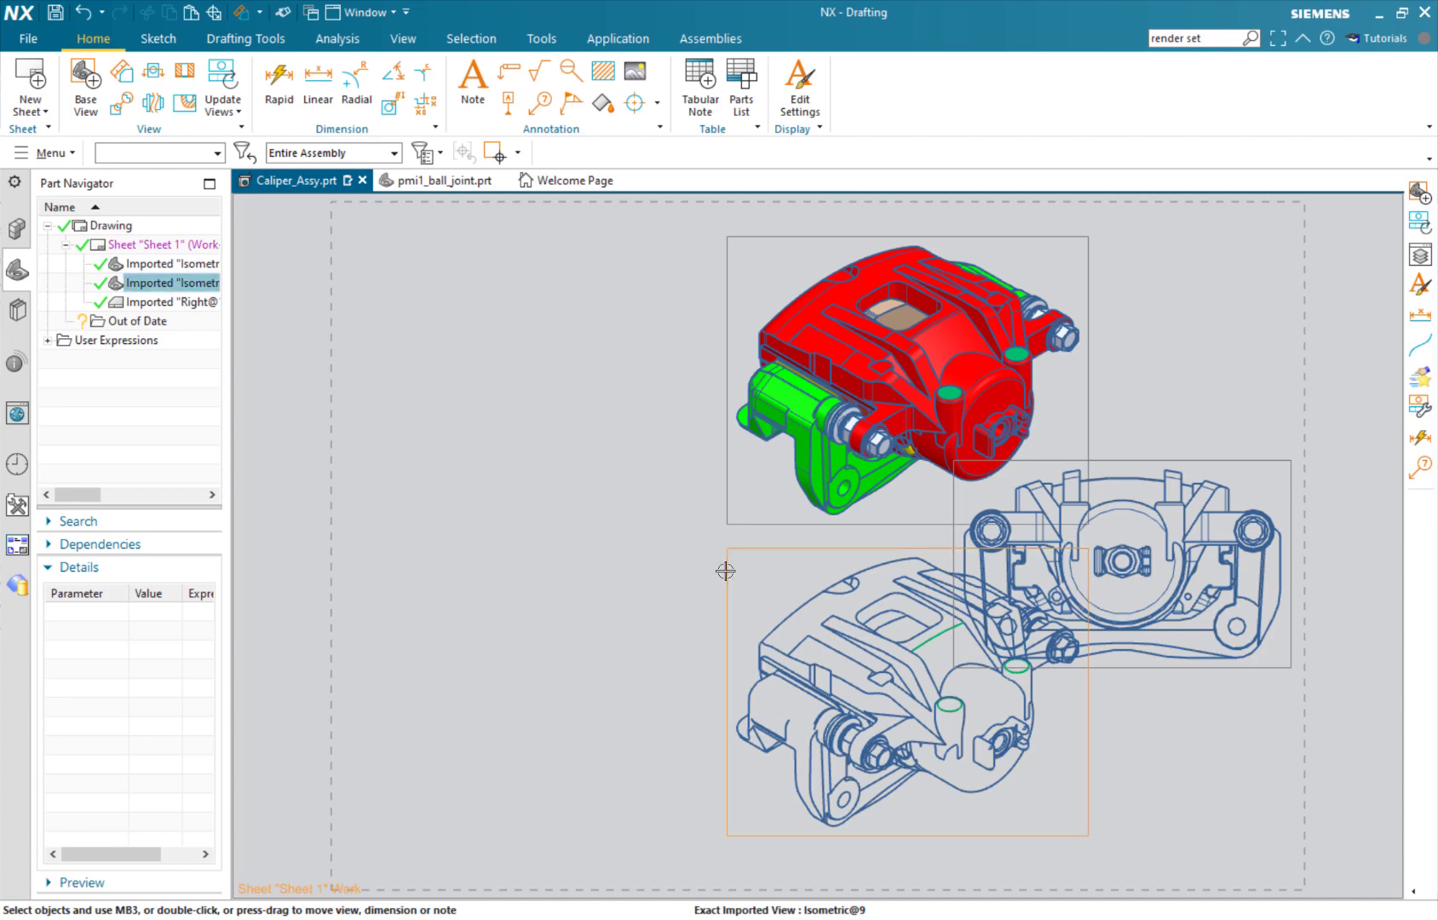
pyautogui.click(725, 507)
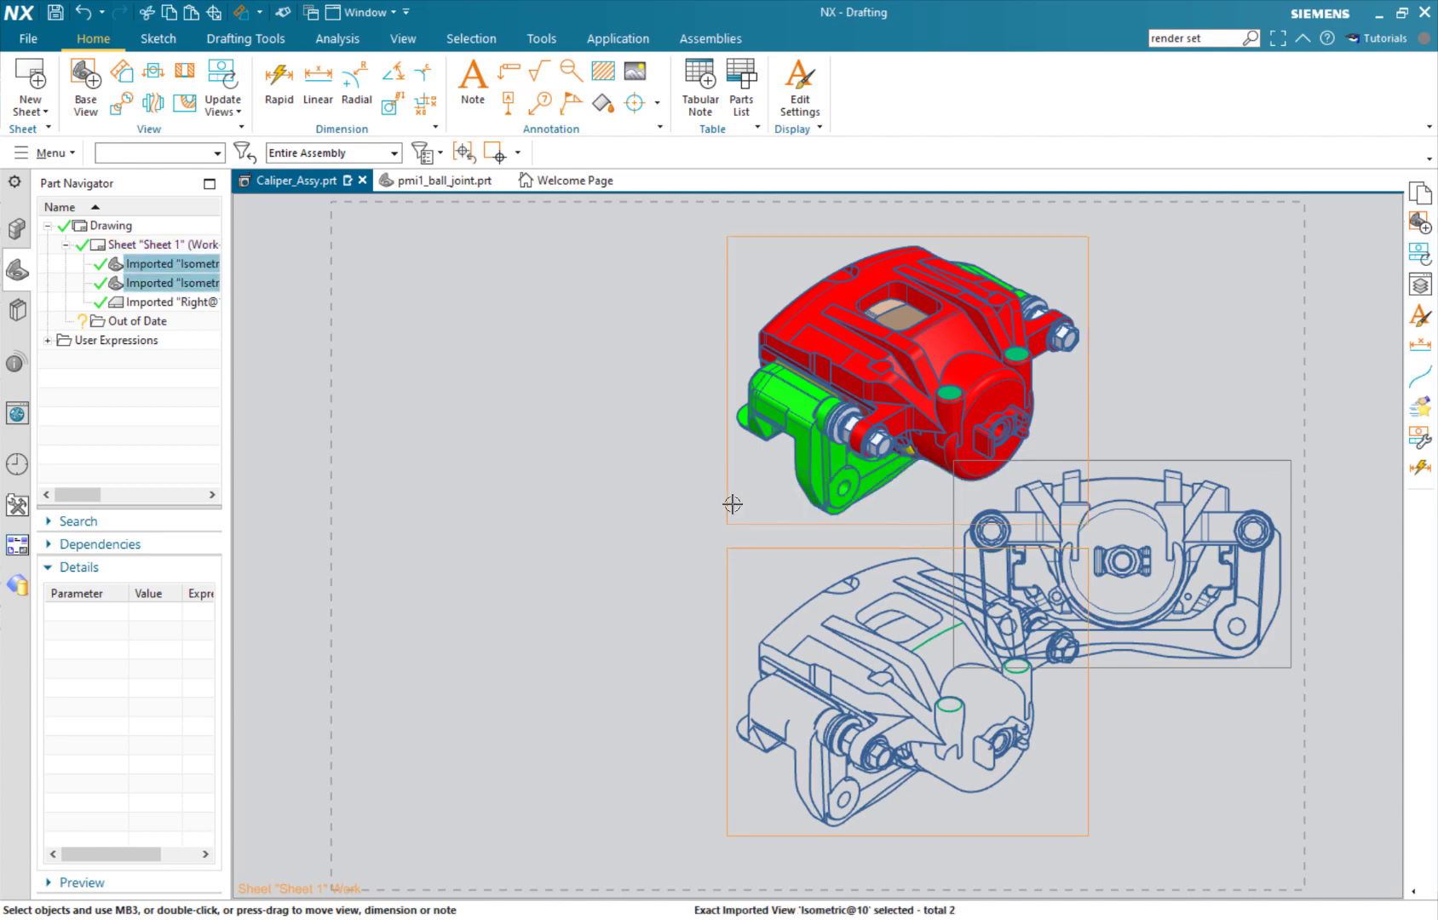
pyautogui.moveTo(725, 506); pyautogui.dragTo(369, 516)
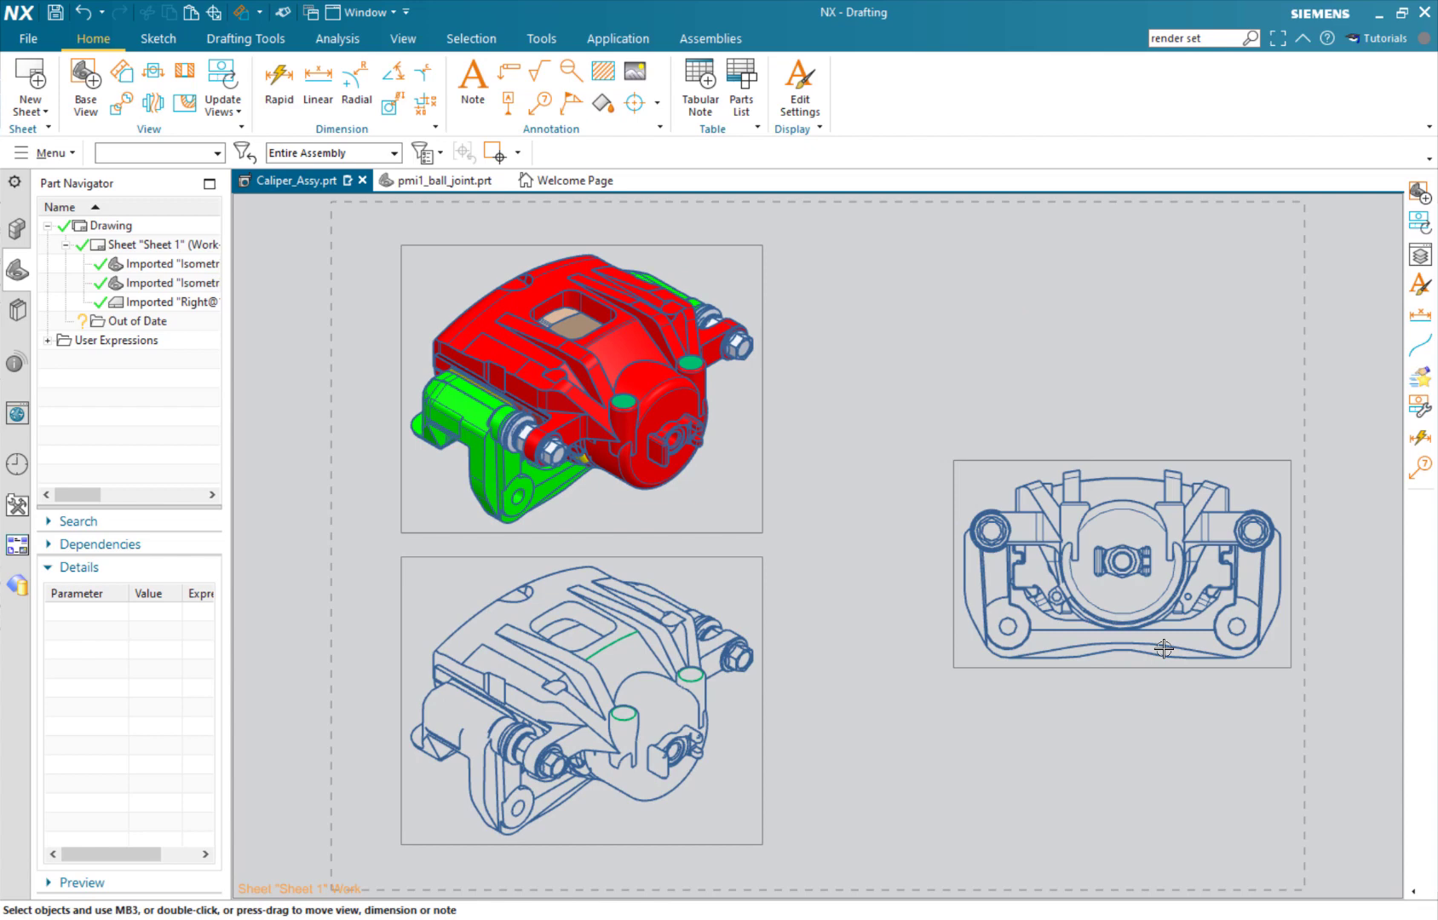
# Step: Zoom in and expand the Right view, orbiting it obliquely and back to flat
pyautogui.scroll(4, 1258, 554)
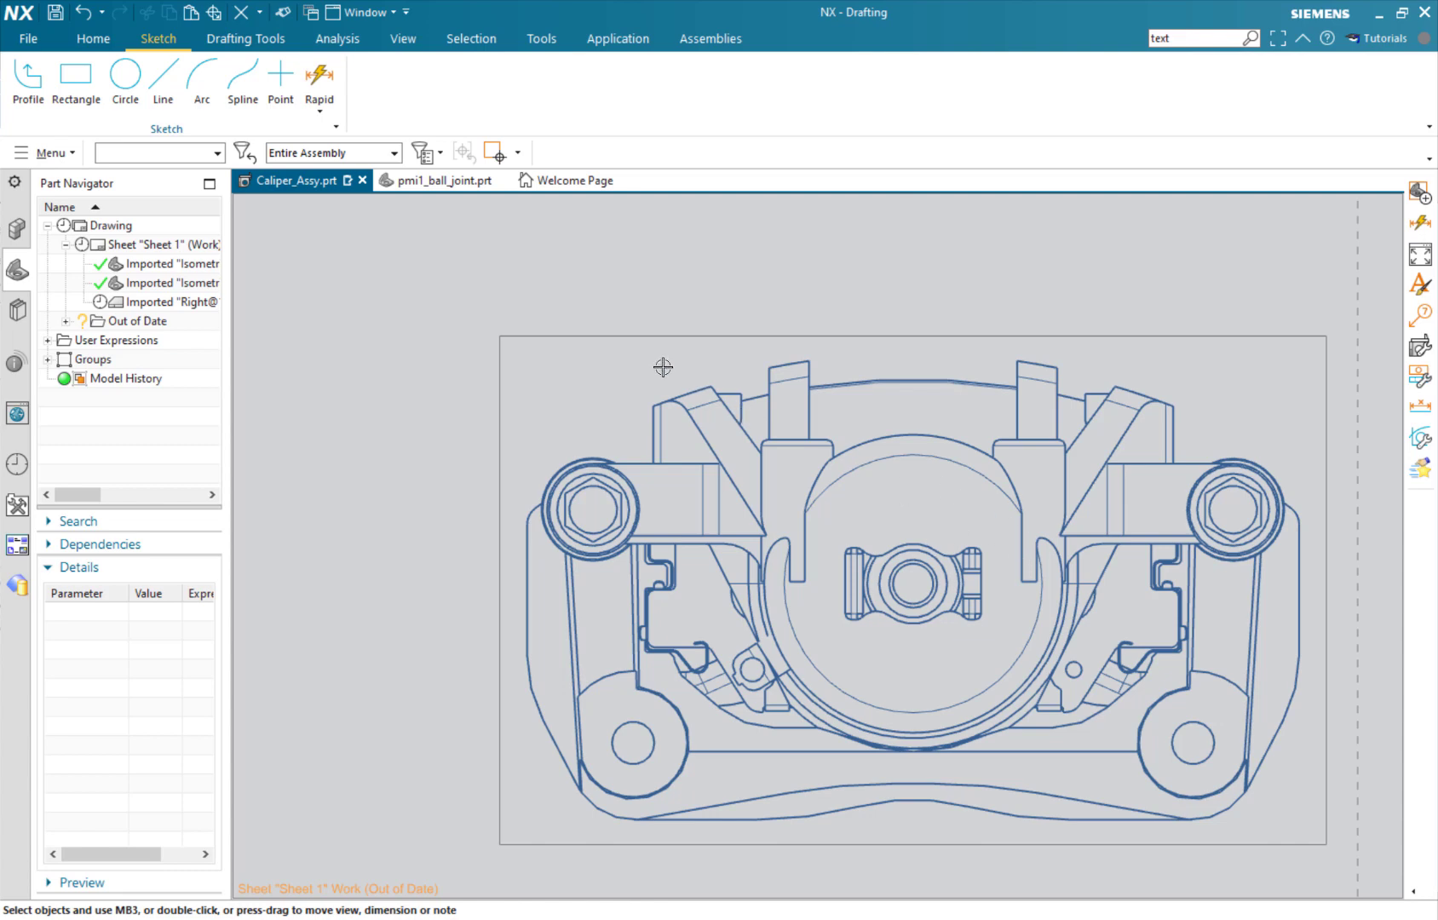
pyautogui.rightClick(639, 342)
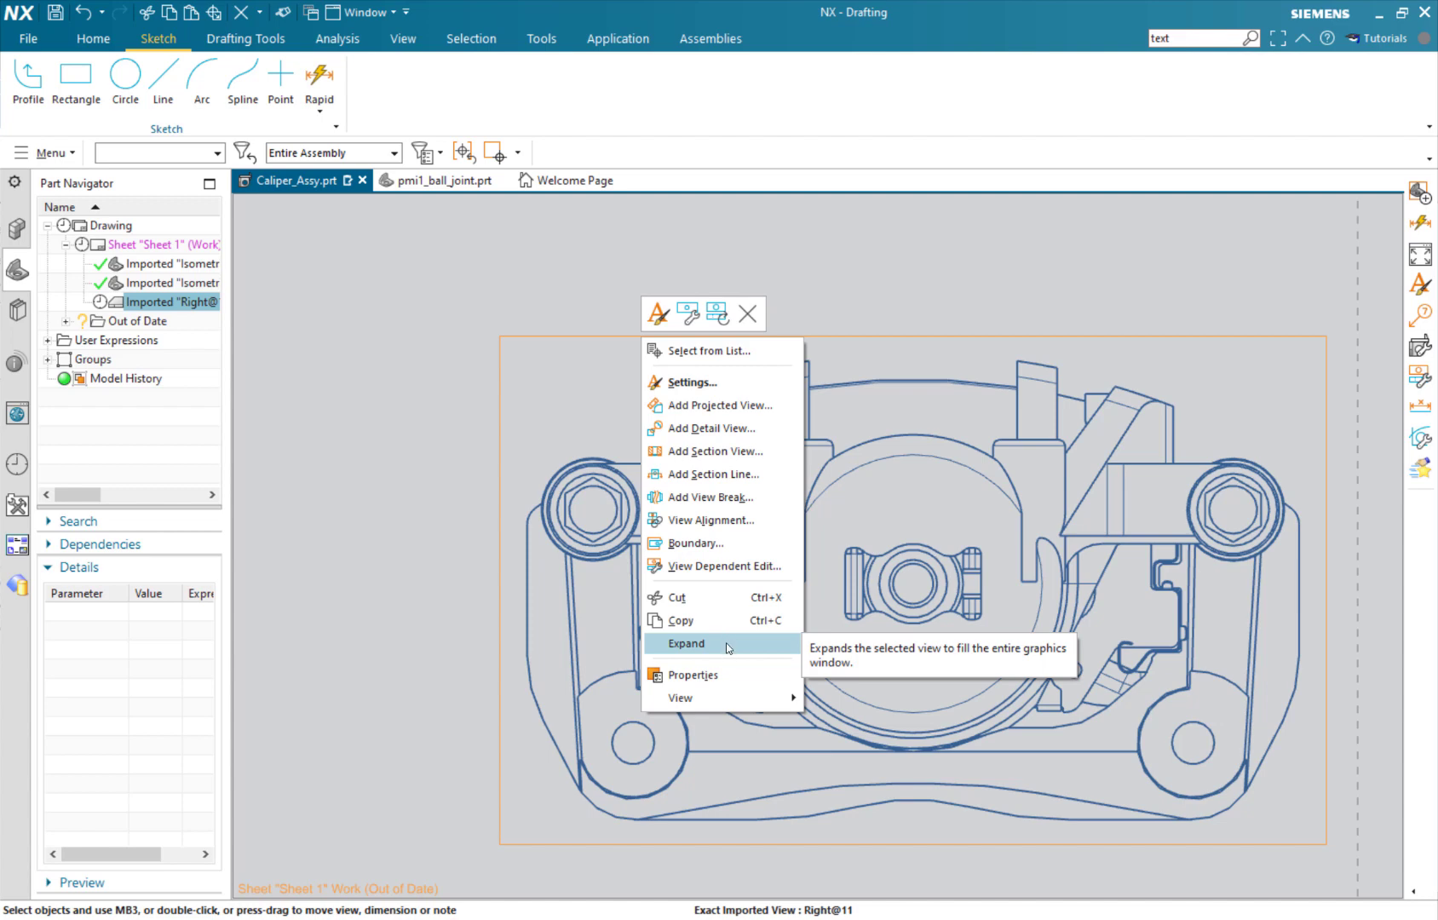
pyautogui.click(727, 646)
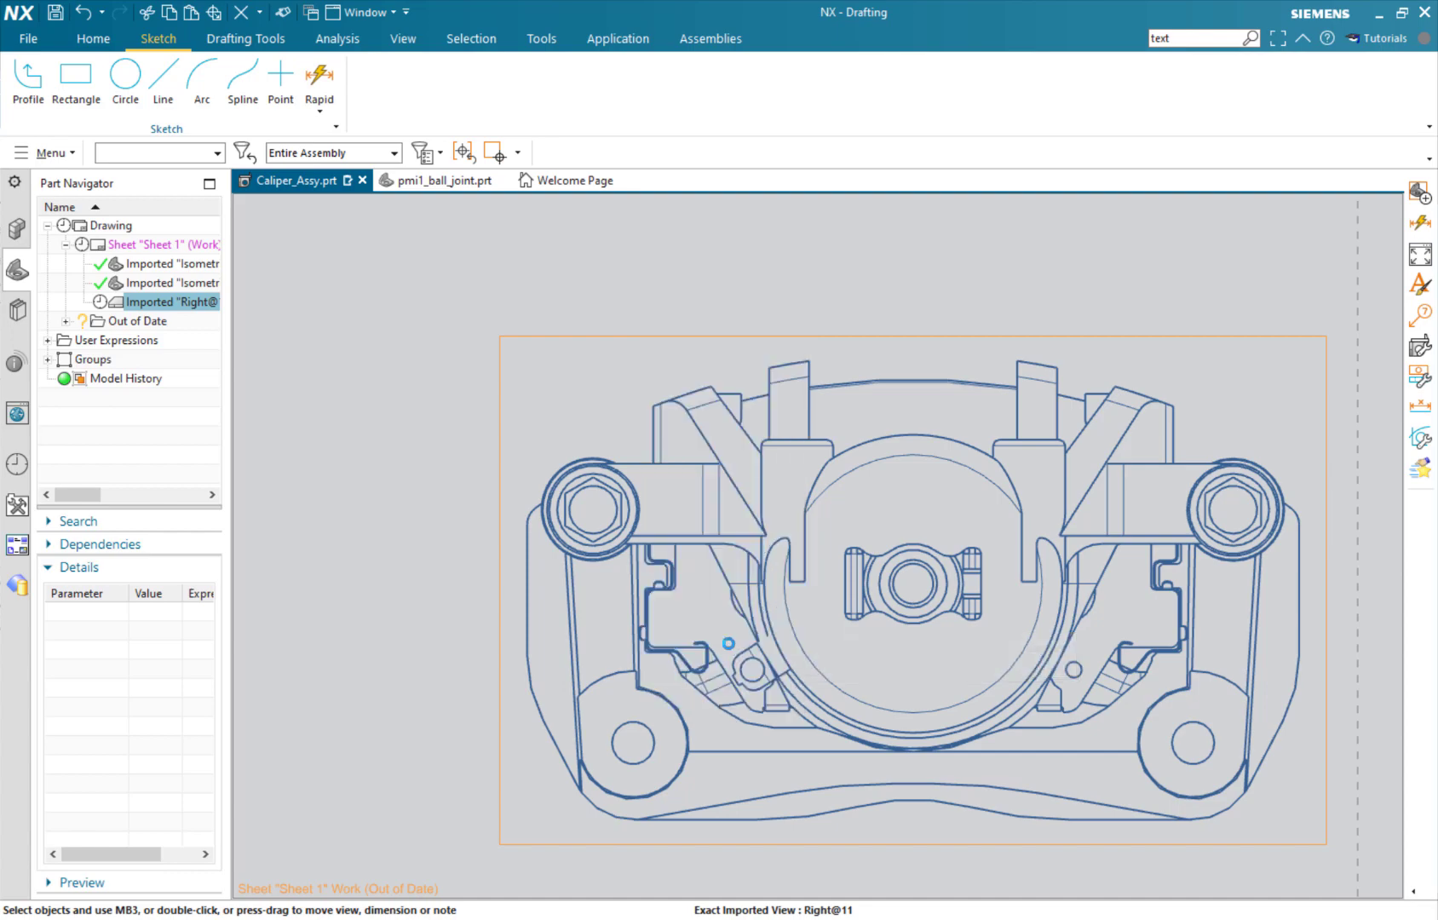
pyautogui.moveTo(453, 268); pyautogui.dragTo(626, 305, button='middle')
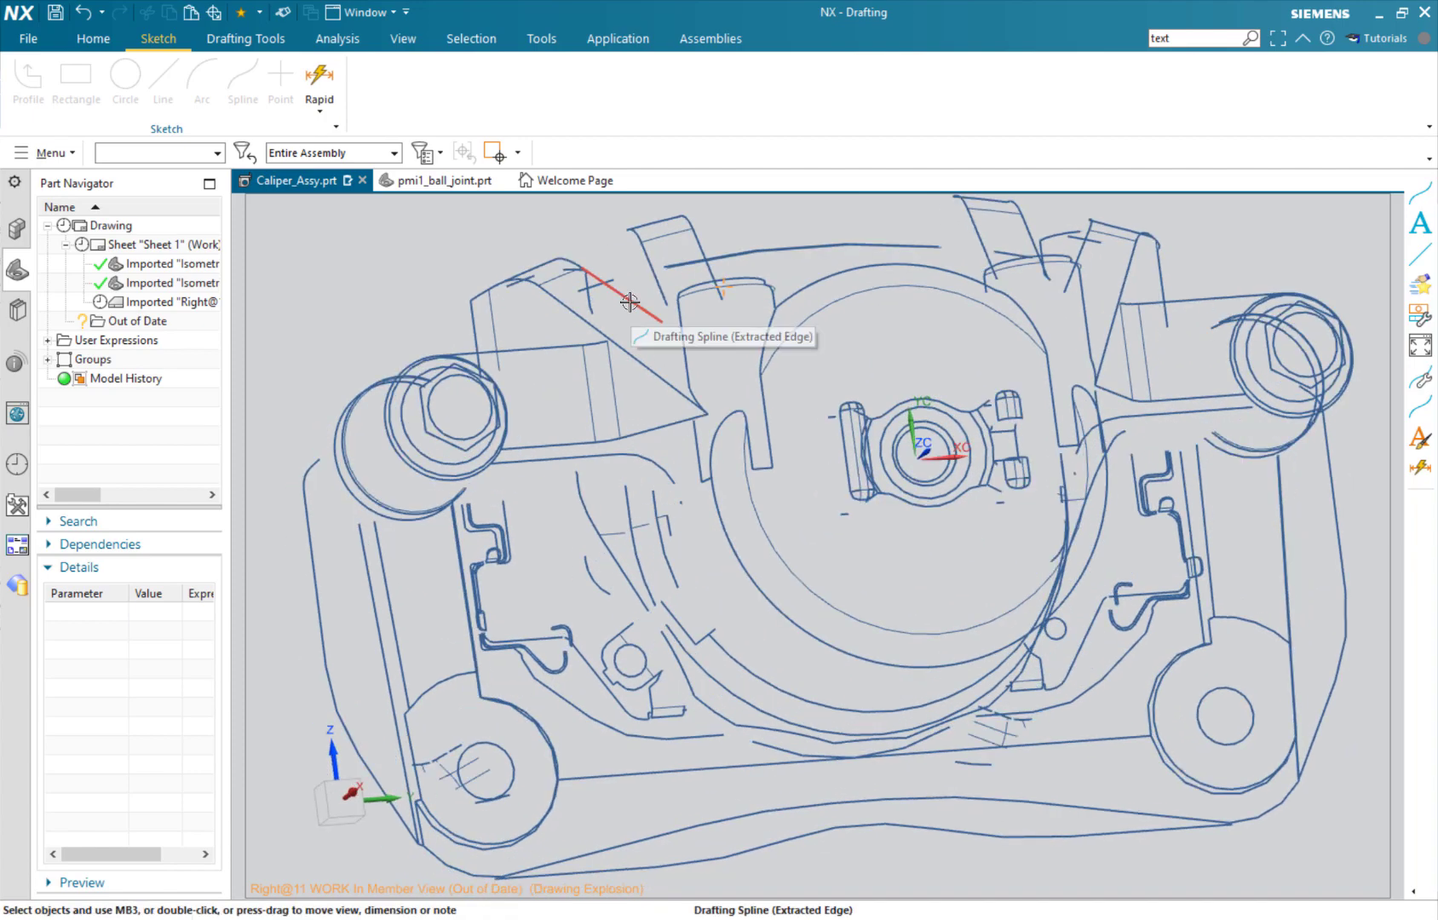
pyautogui.moveTo(856, 479); pyautogui.dragTo(532, 503, button='middle')
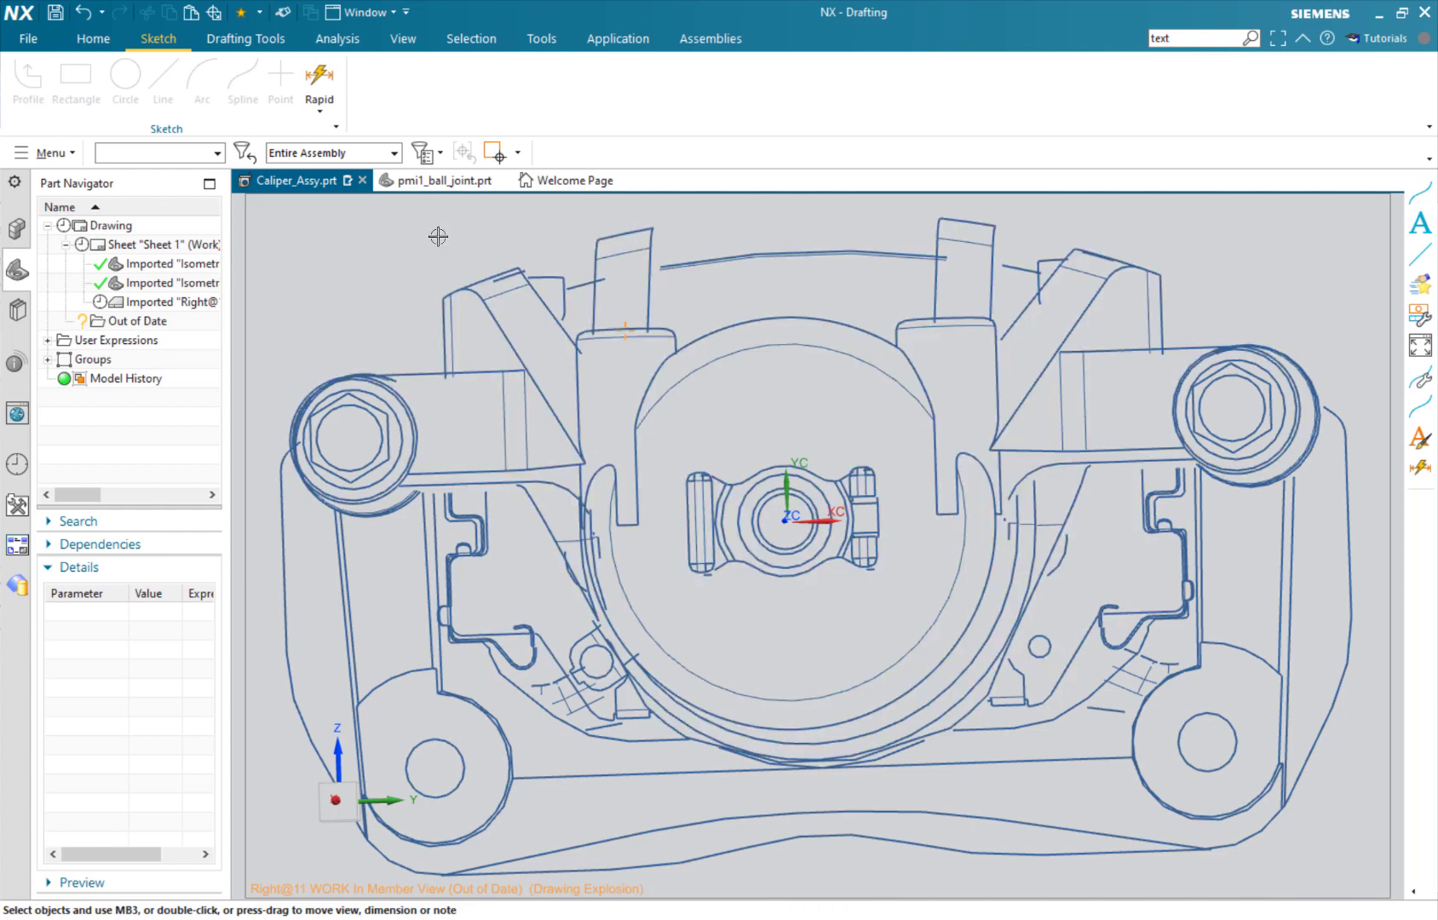
# Step: Collapse the Right view to the full sheet, then expand it once more
pyautogui.click(251, 332)
pyautogui.rightClick(251, 334)
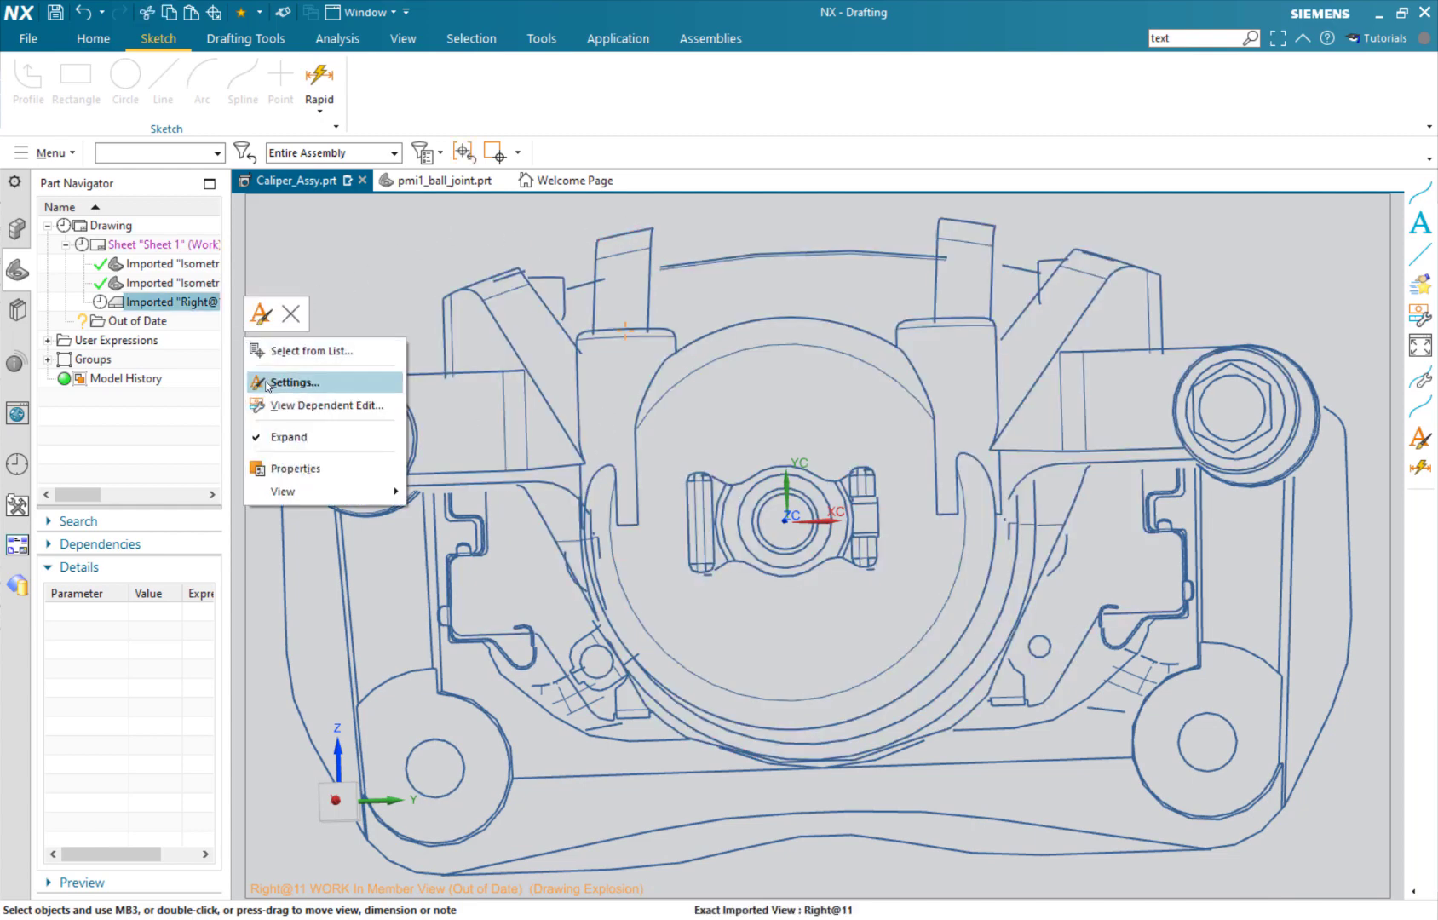
pyautogui.click(296, 443)
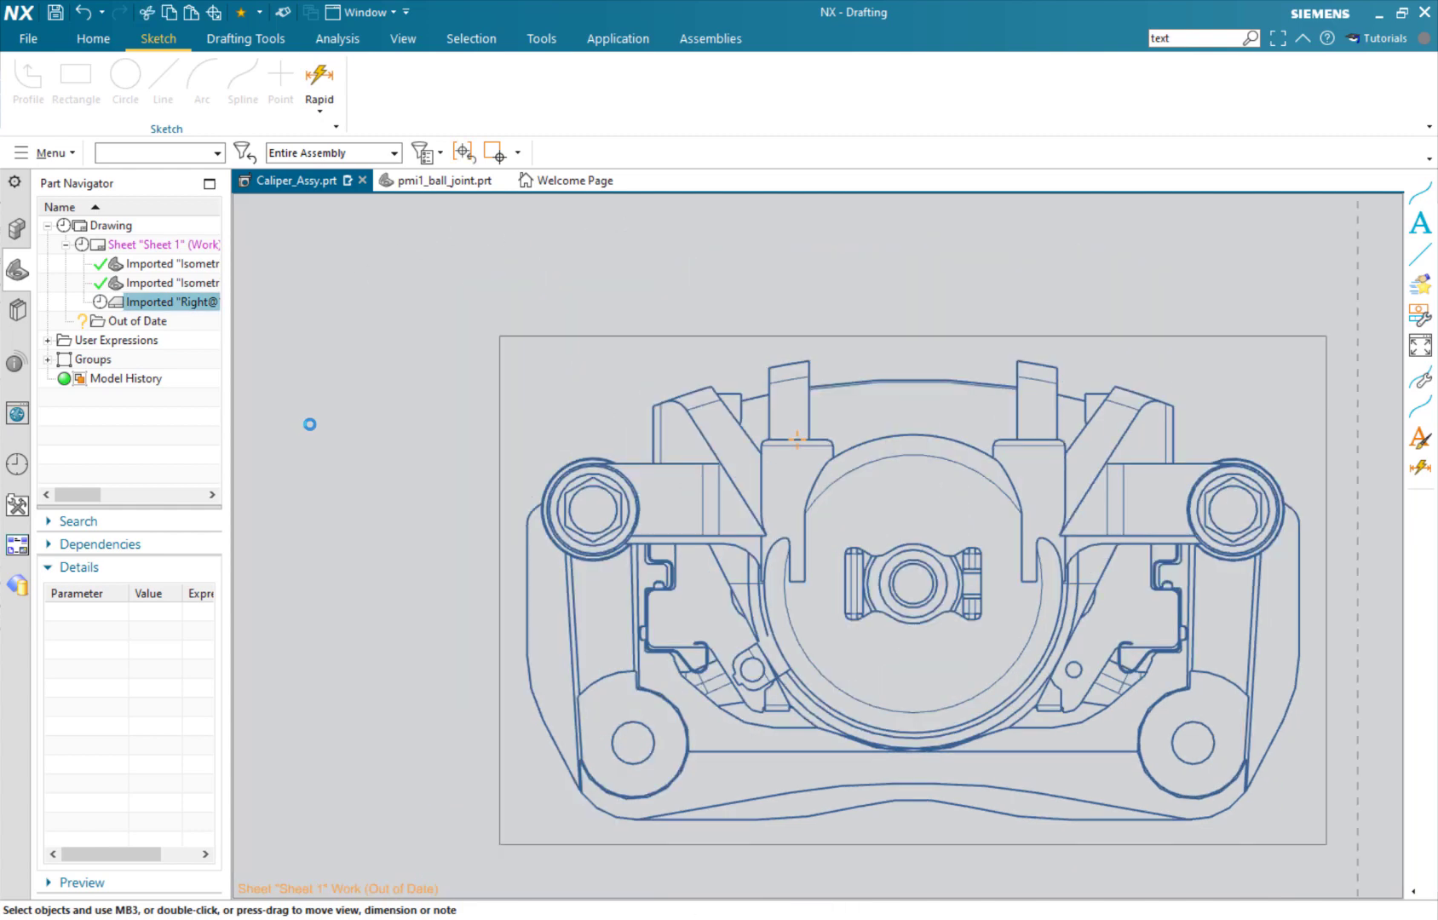
pyautogui.click(502, 412)
pyautogui.rightClick(502, 413)
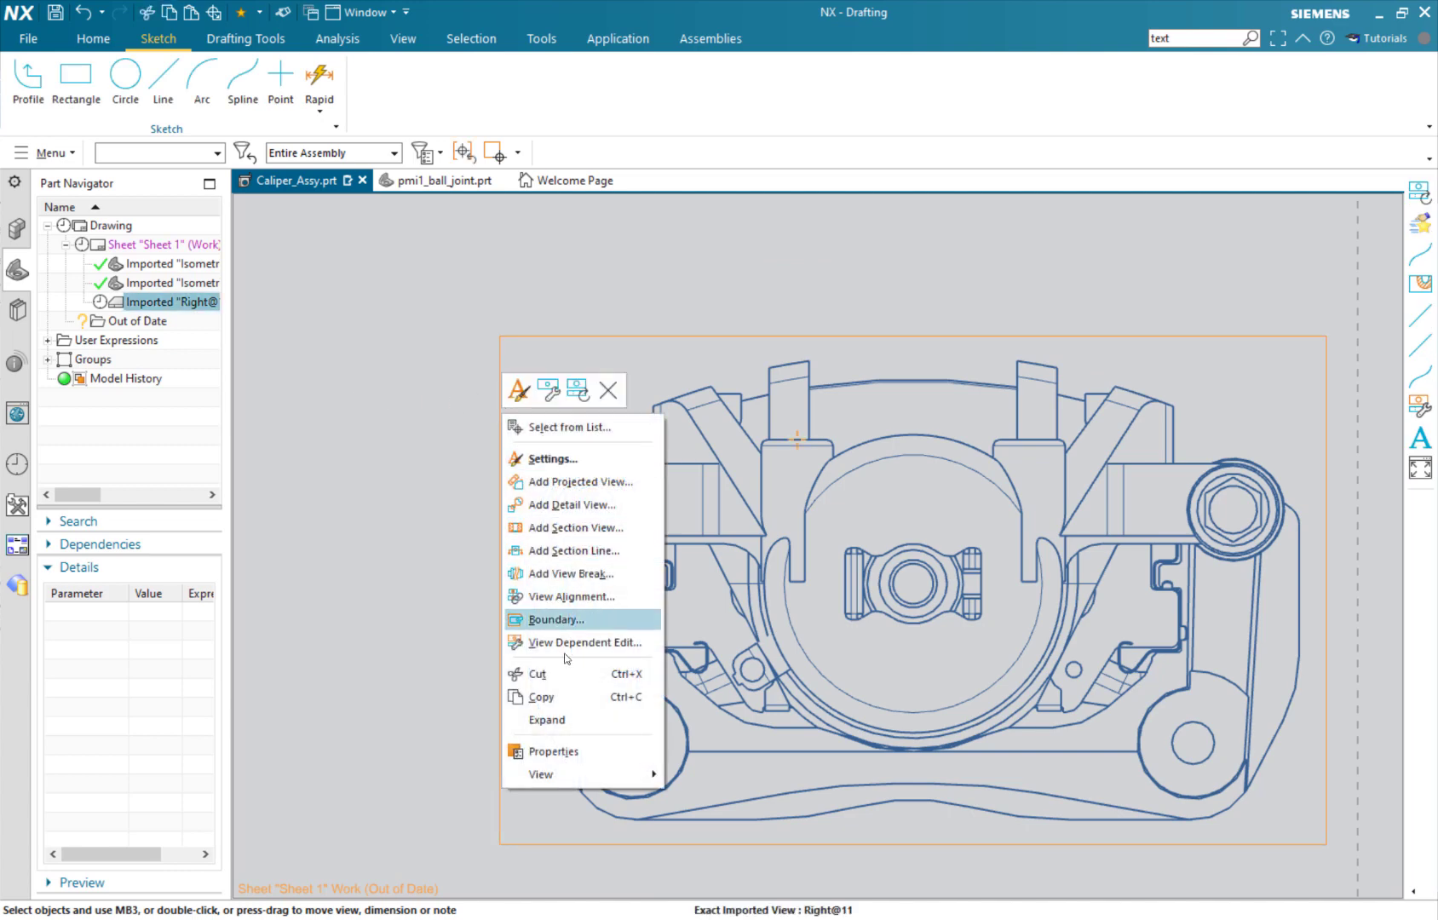
pyautogui.click(570, 718)
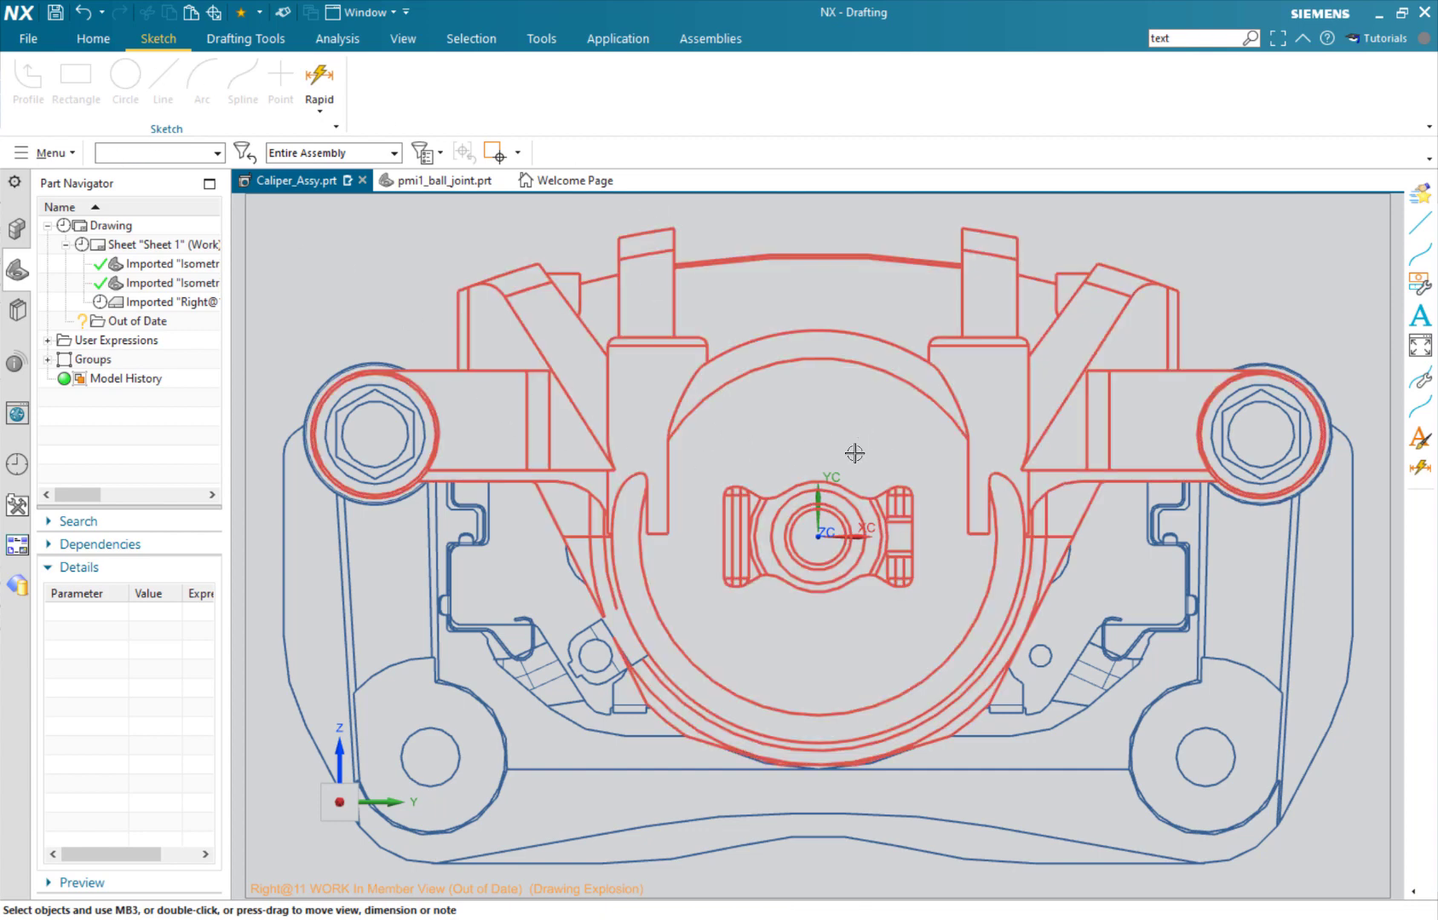
# Step: Create planar Arial text 'LH' anchored on the hub arc, moved up above the centre bore
pyautogui.click(49, 155)
pyautogui.moveTo(64, 252)
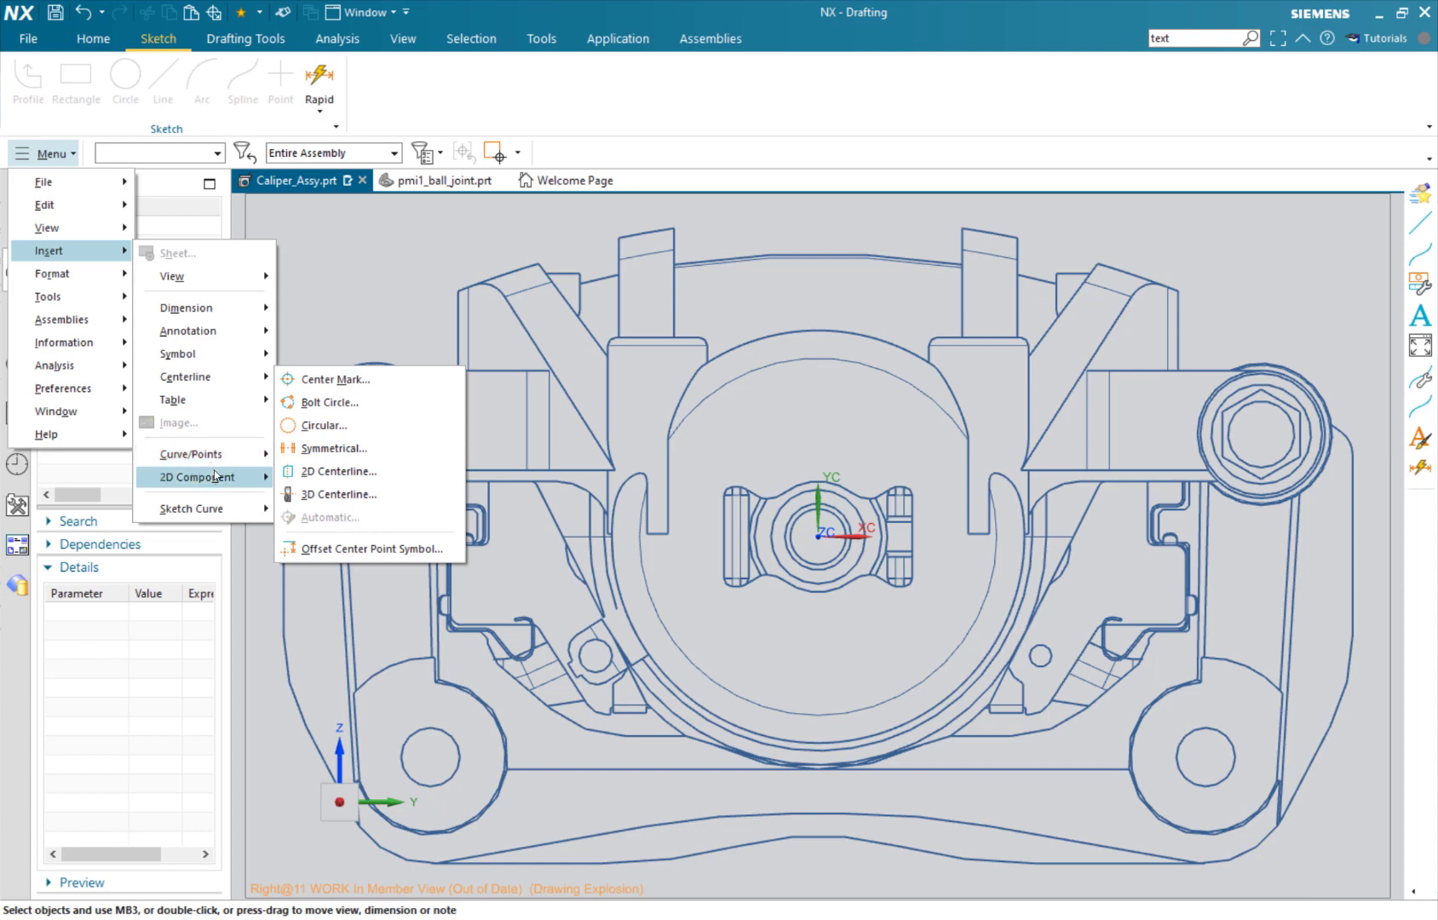
pyautogui.moveTo(226, 463)
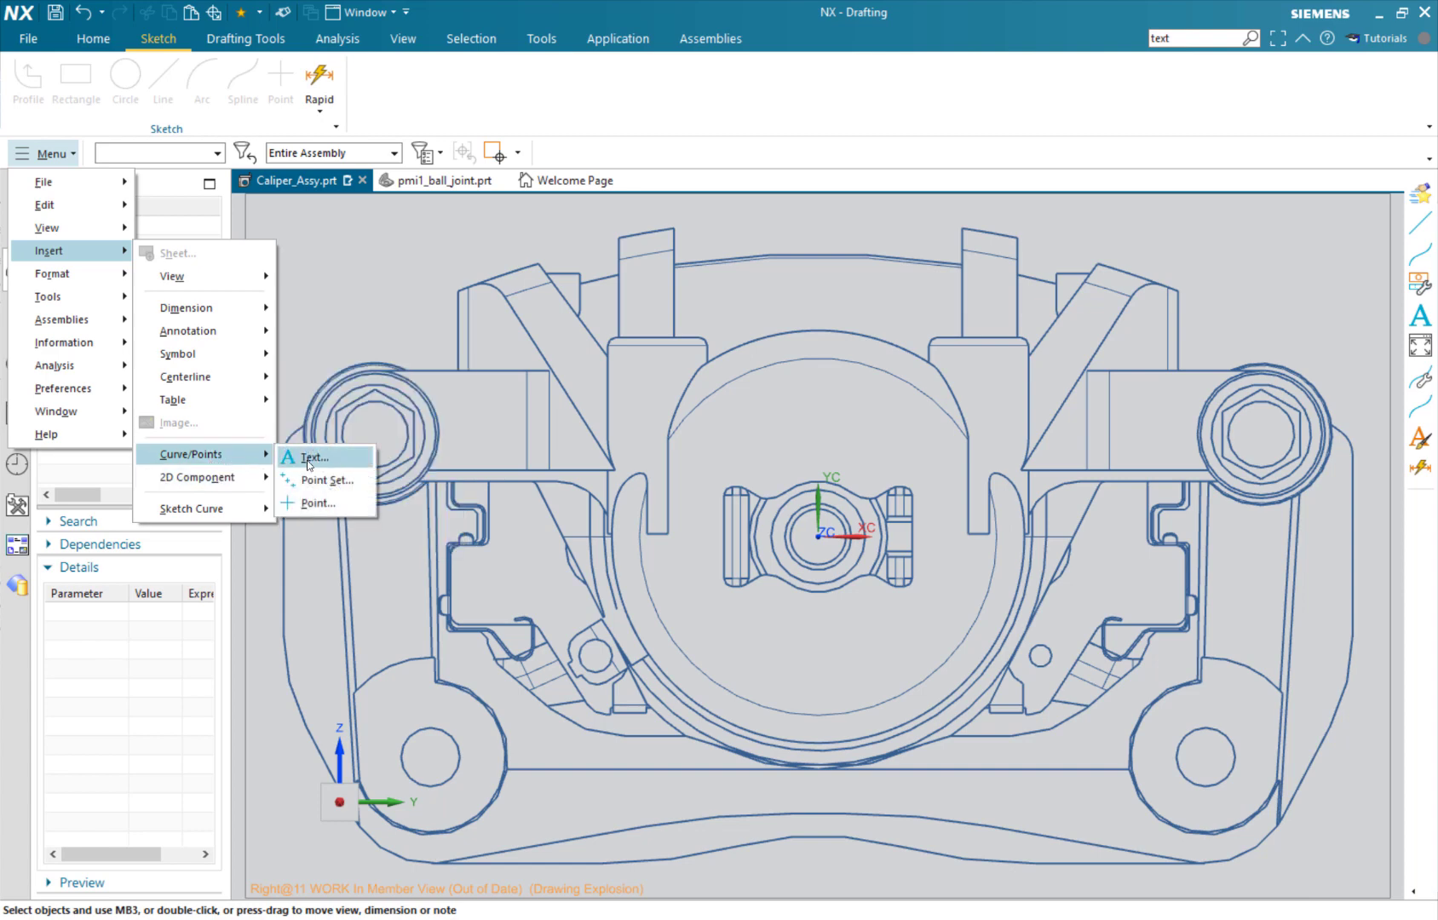
pyautogui.click(316, 460)
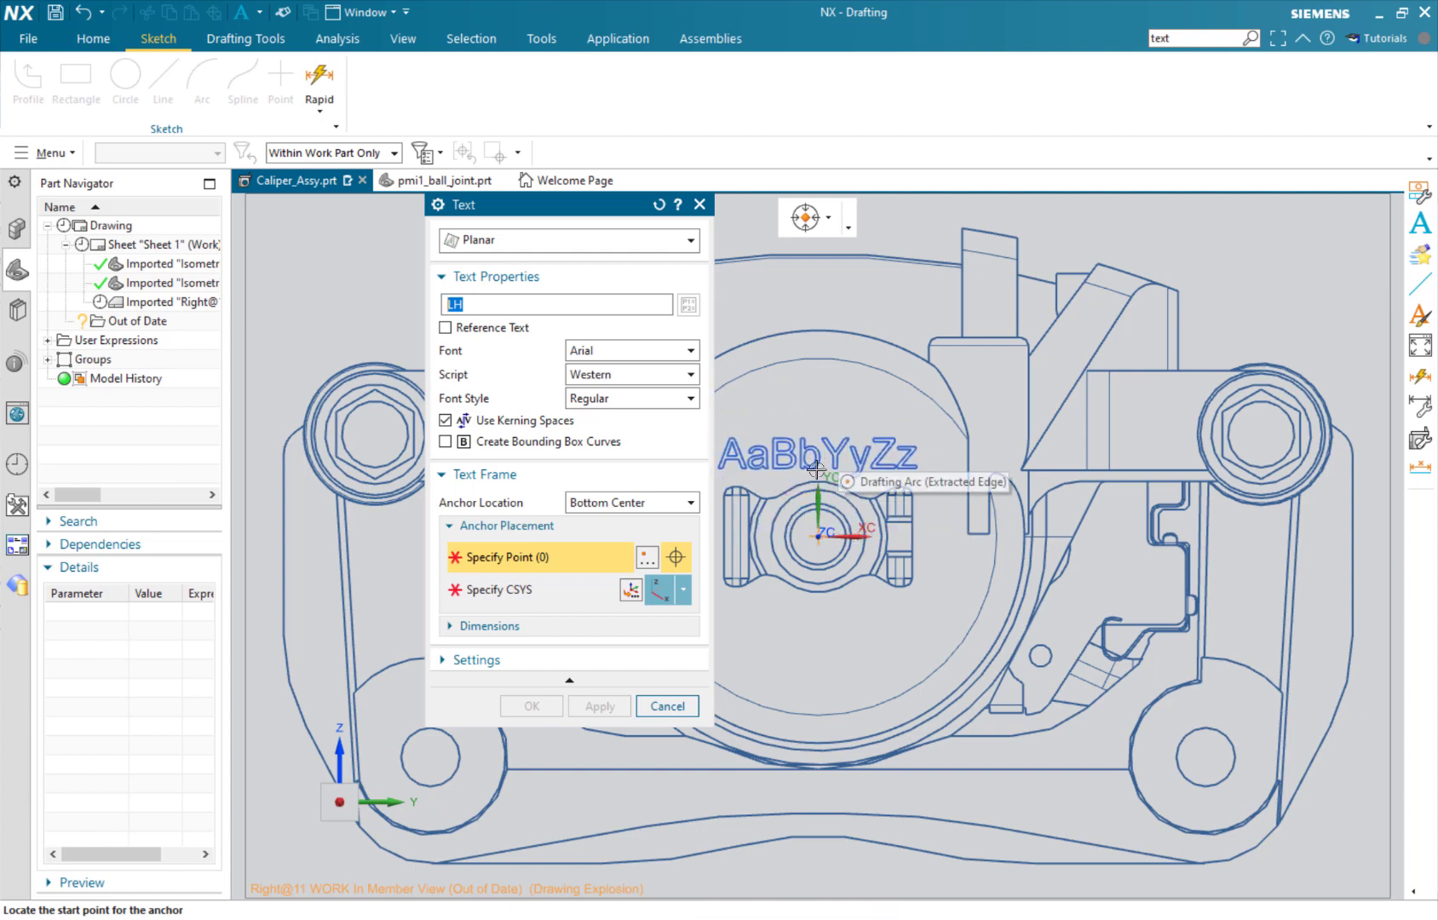
pyautogui.click(819, 481)
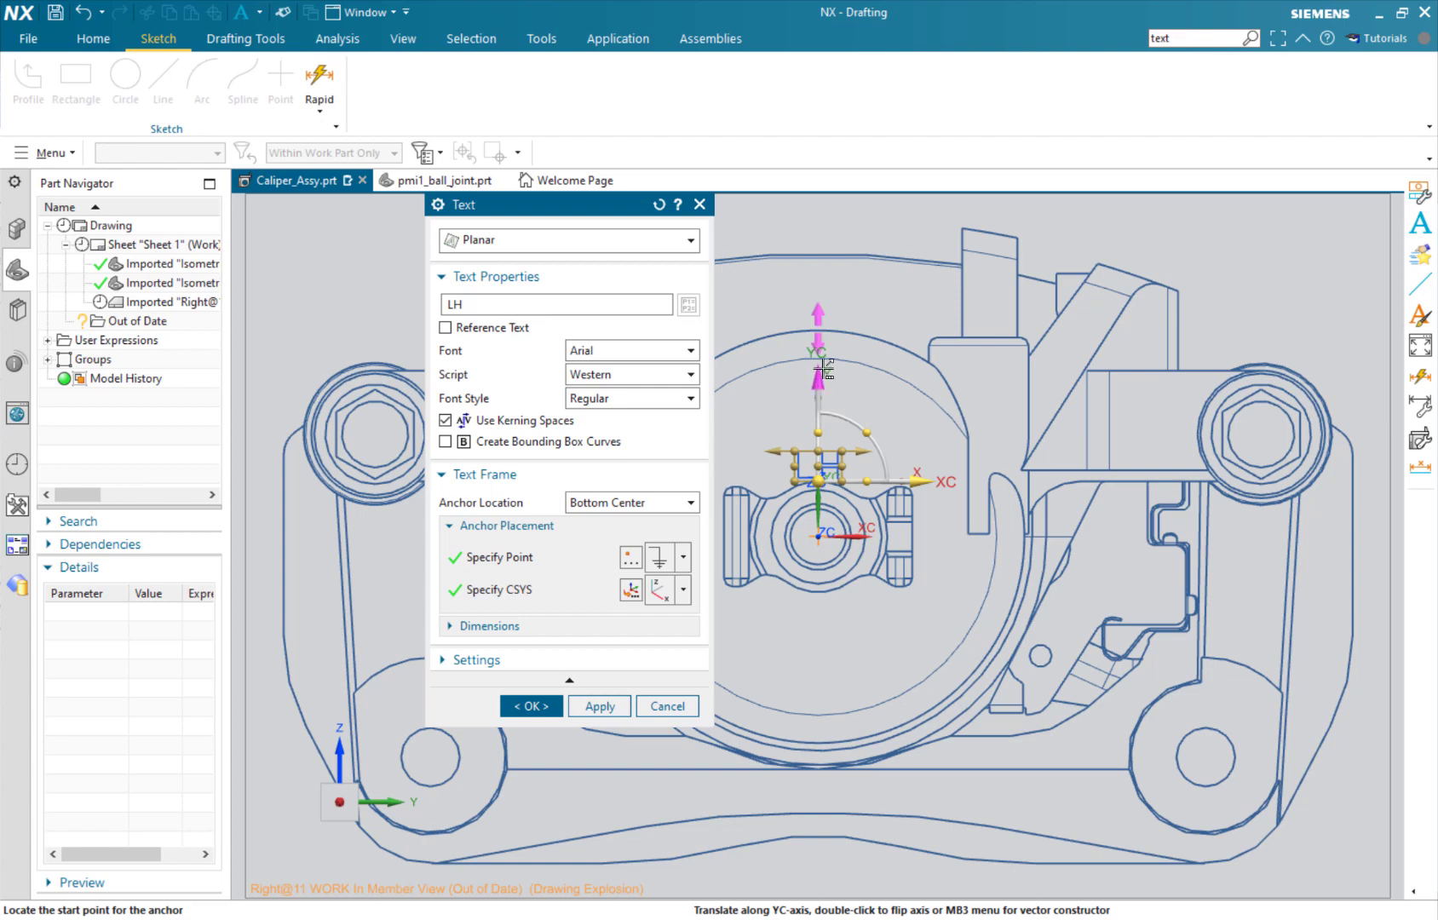
pyautogui.moveTo(824, 368); pyautogui.dragTo(829, 342)
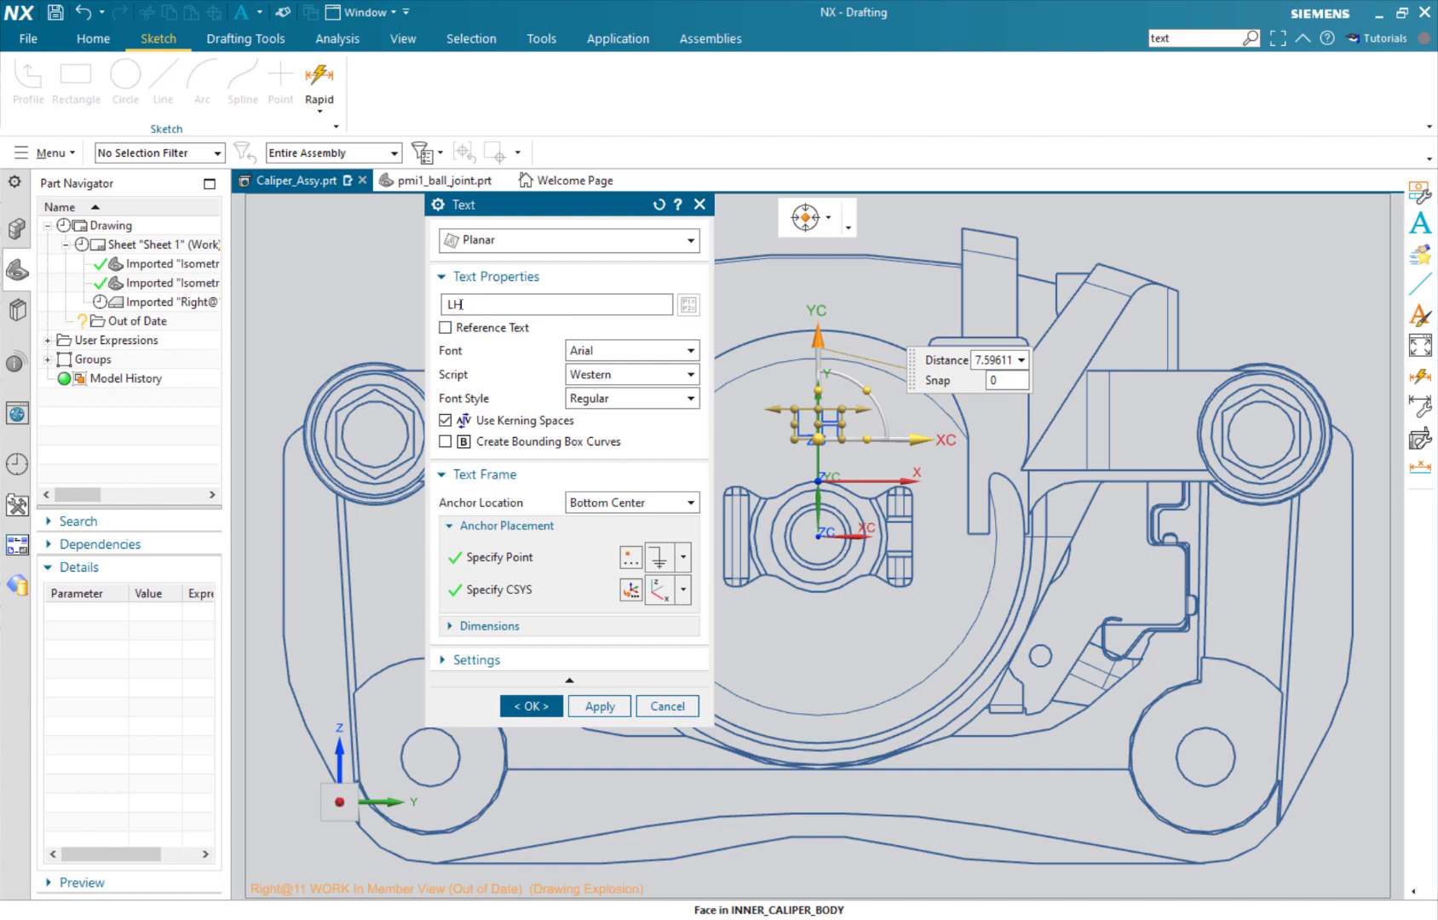
pyautogui.click(529, 706)
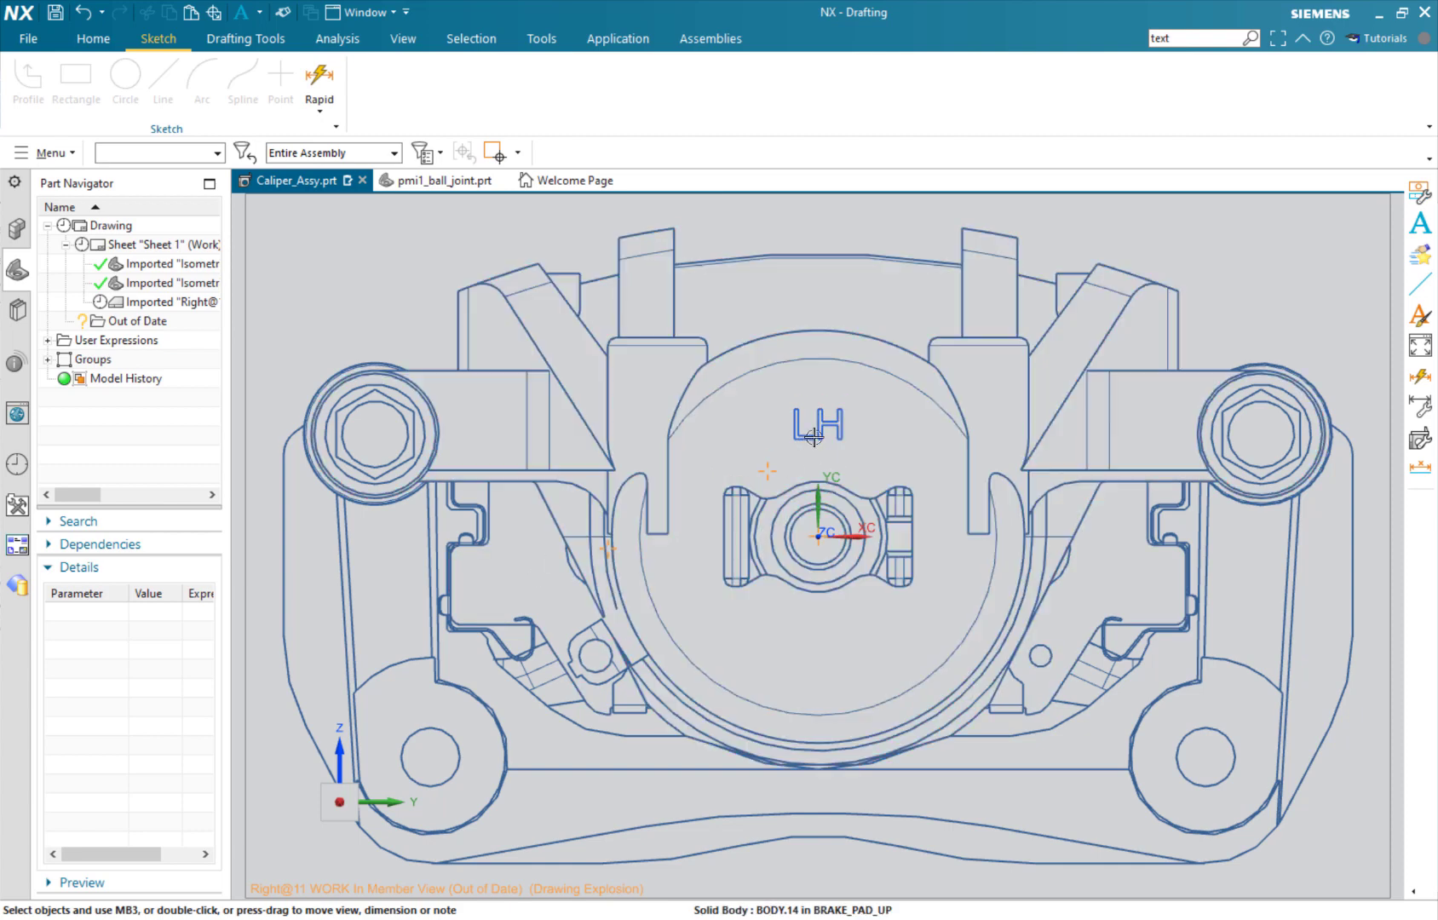
# Step: Collapse the expanded view and convert the LH note from view-dependent to model
pyautogui.rightClick(253, 325)
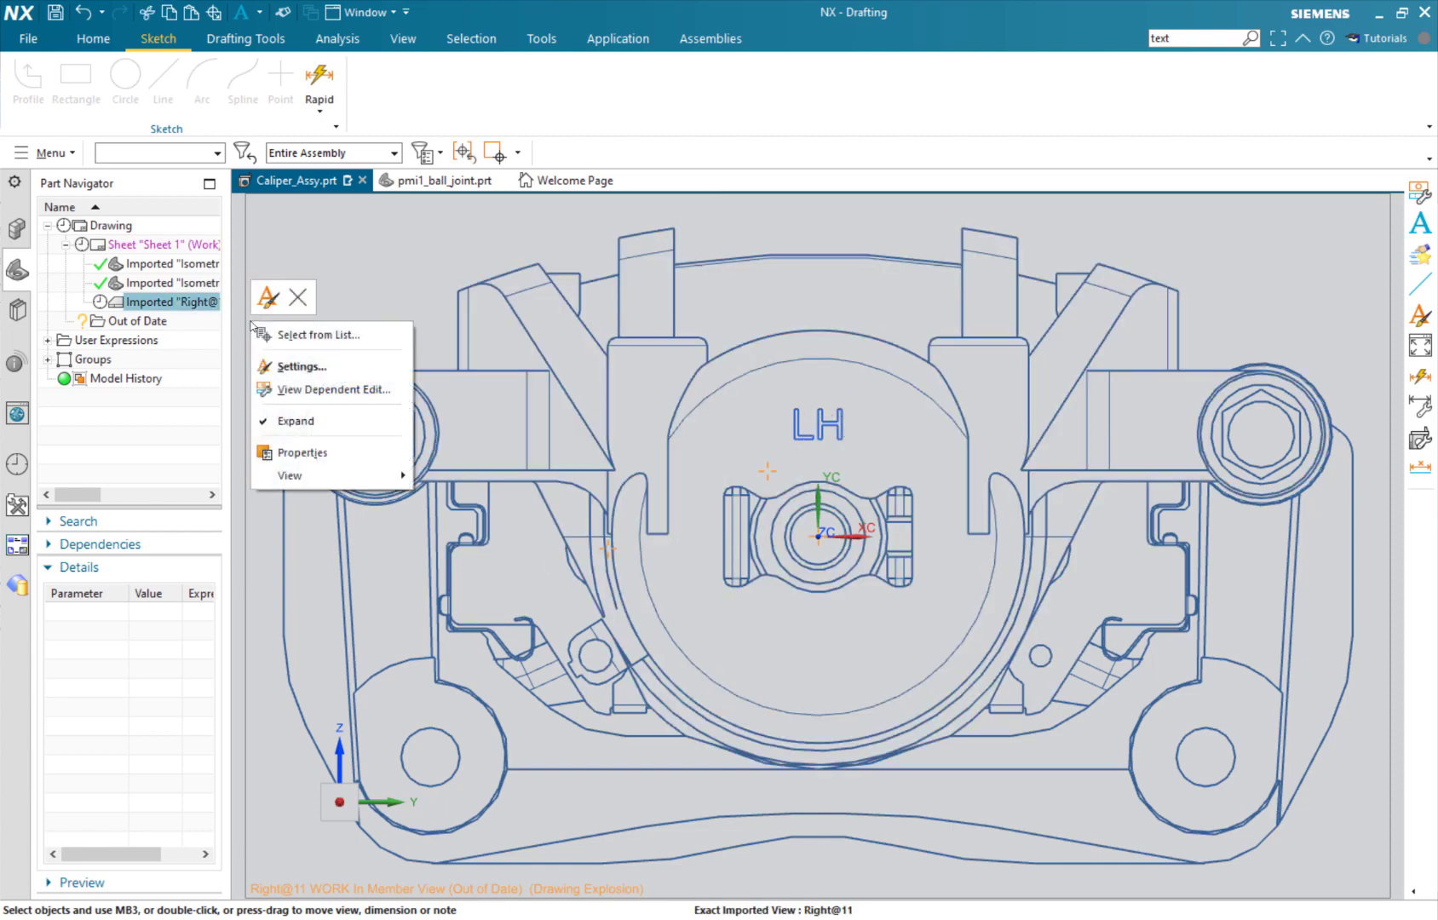
pyautogui.click(295, 420)
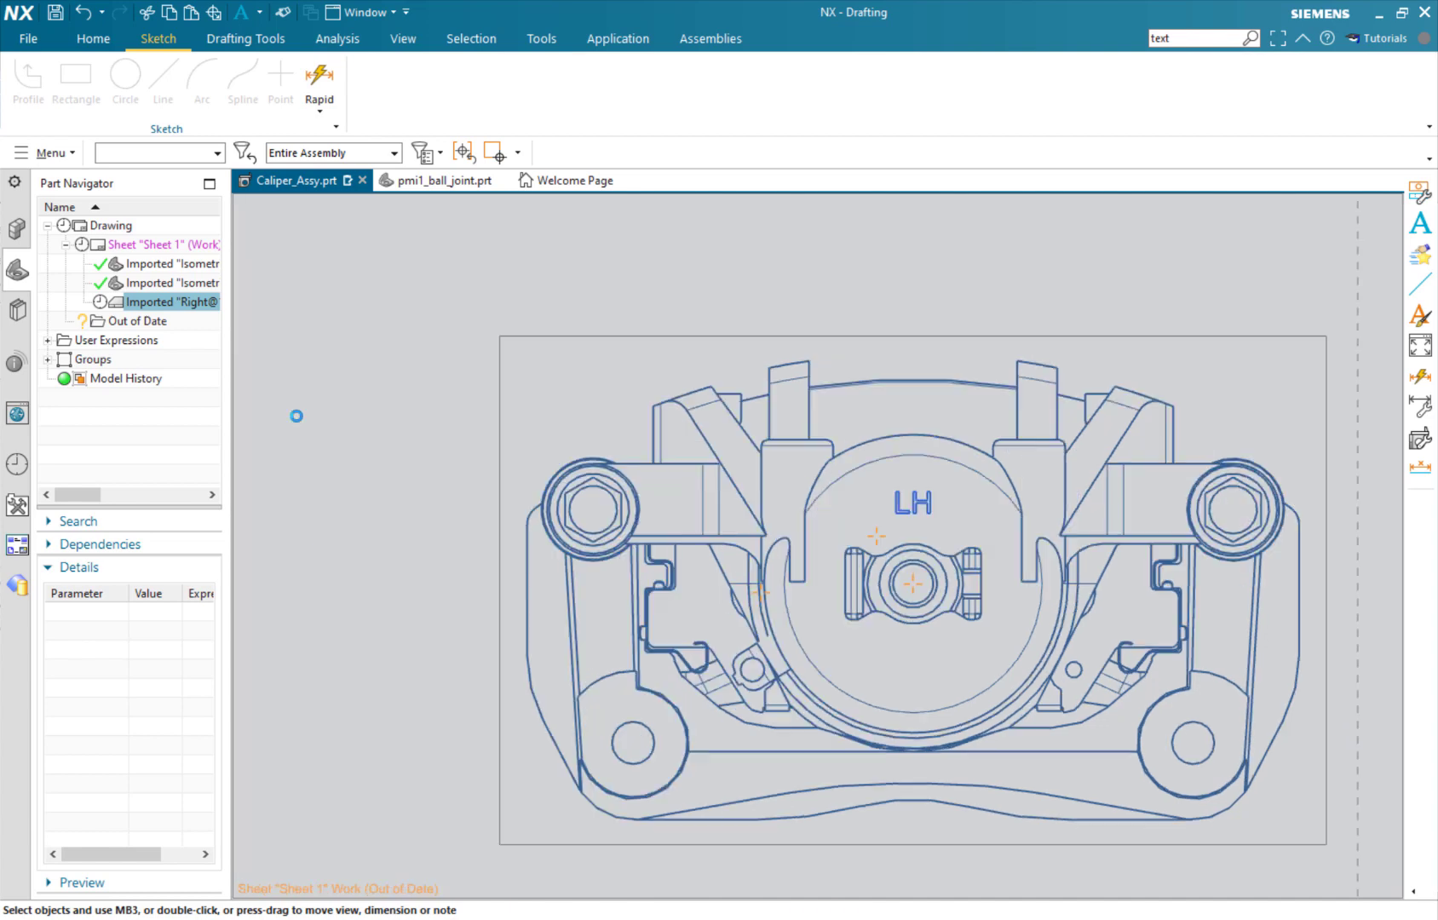
pyautogui.rightClick(502, 415)
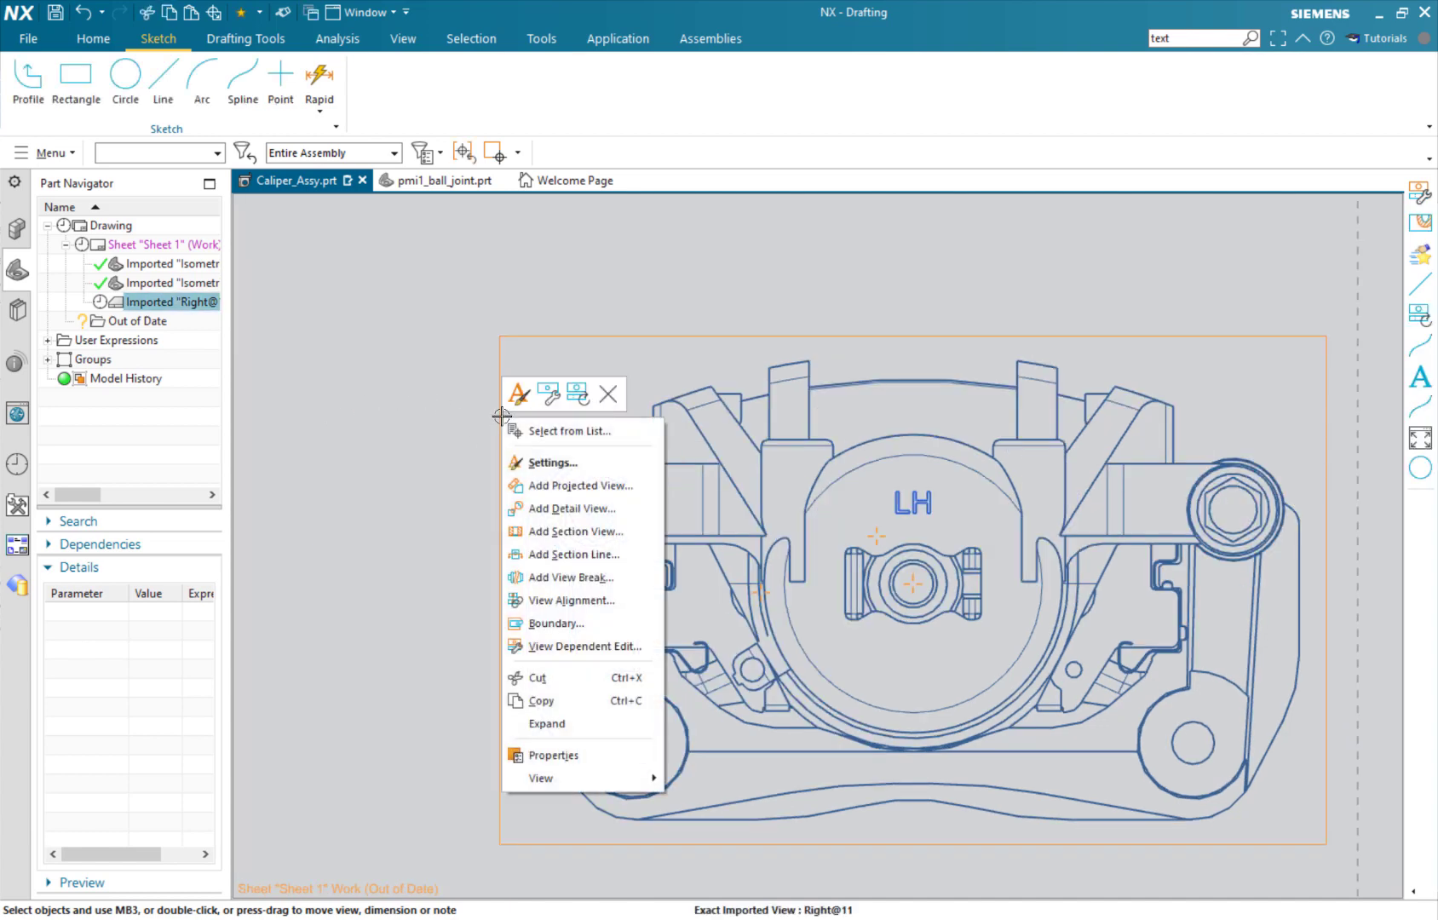
pyautogui.click(541, 646)
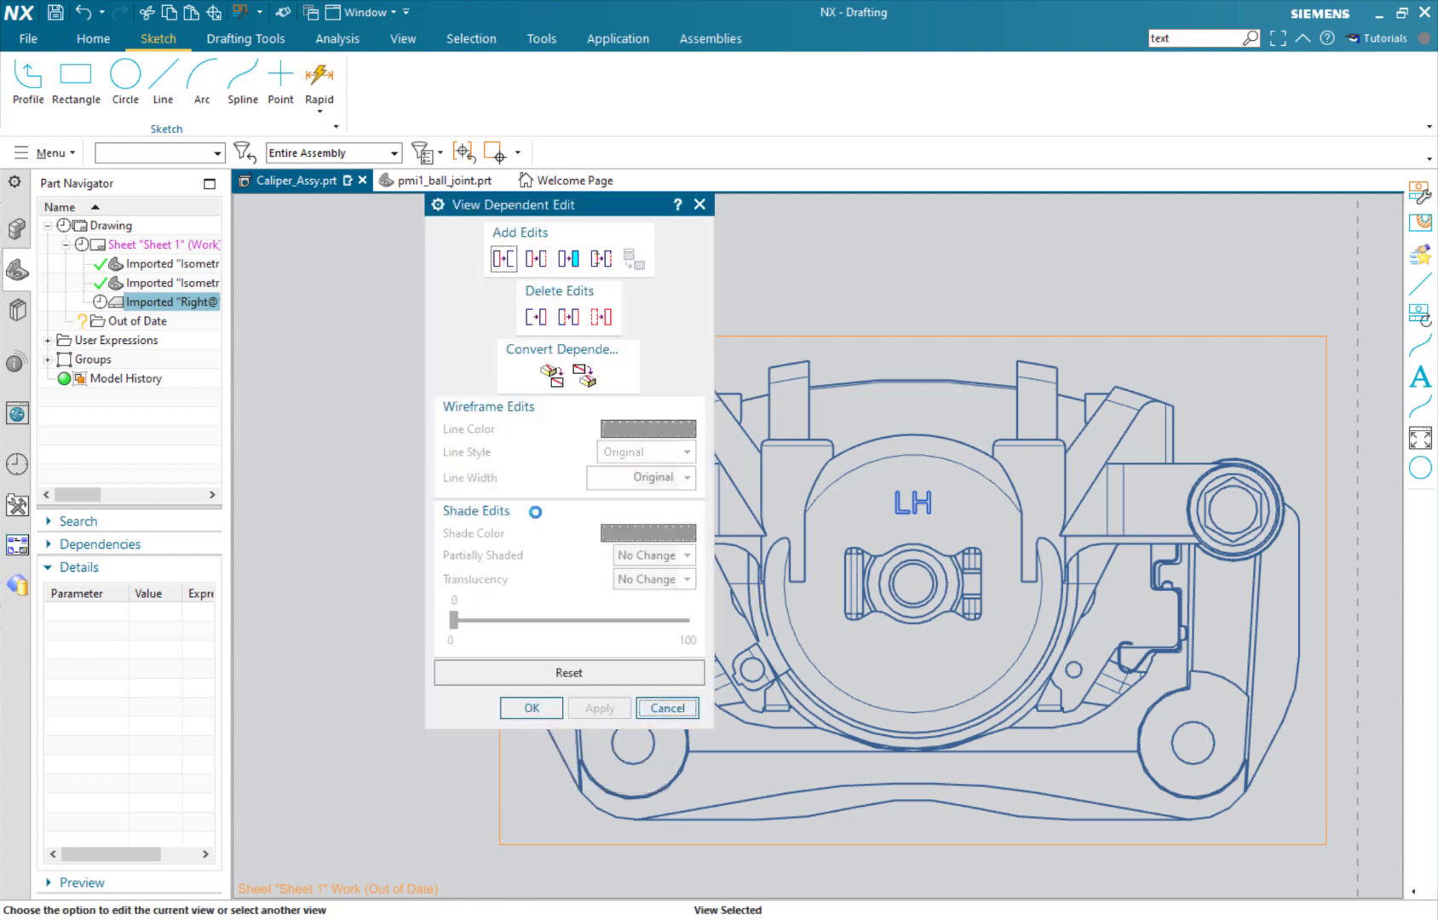
pyautogui.click(588, 379)
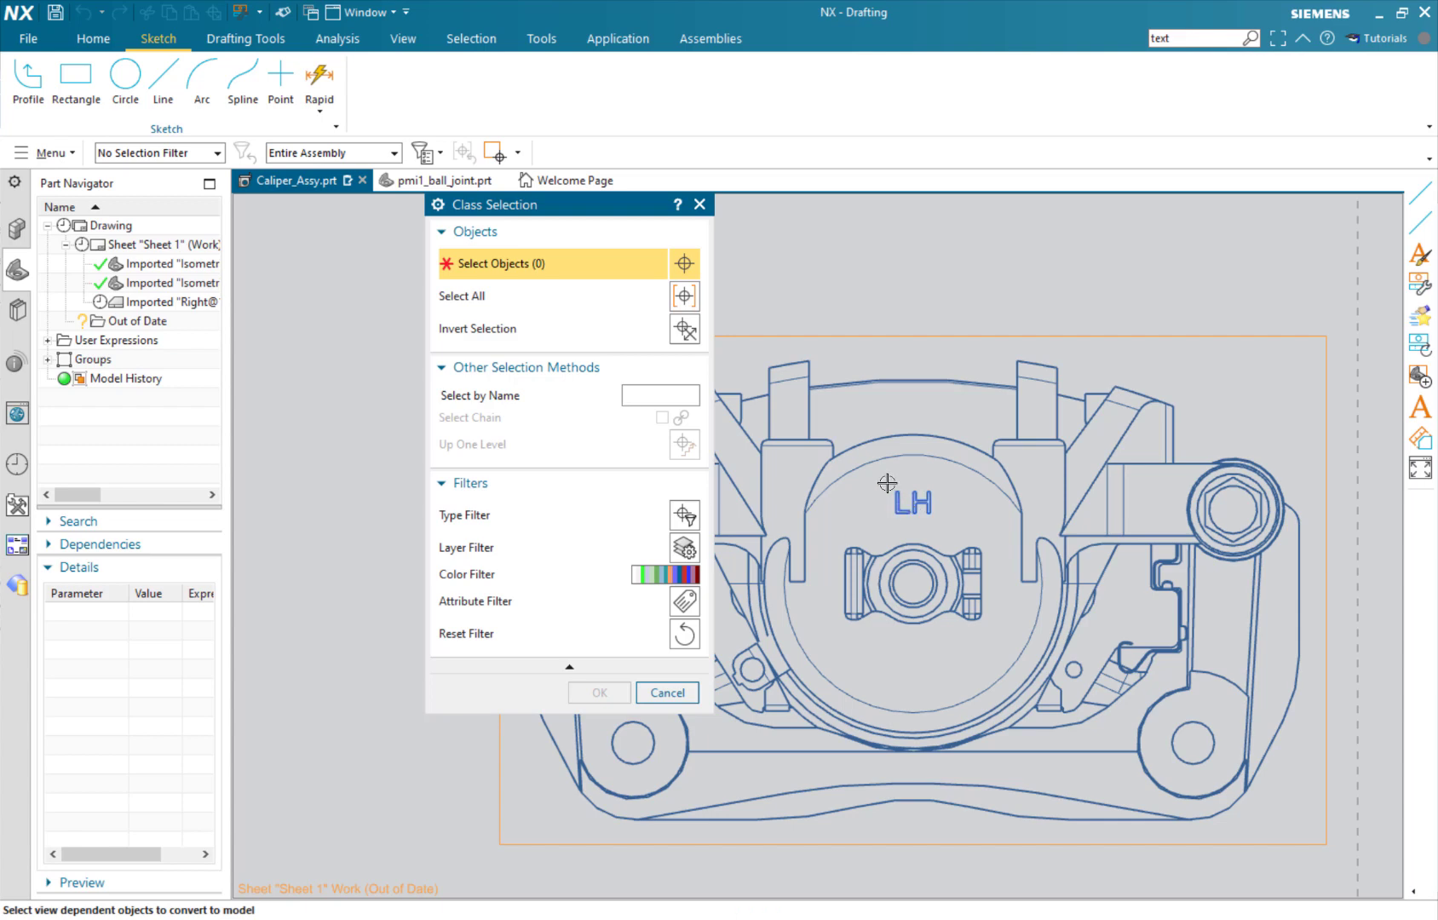
pyautogui.click(910, 501)
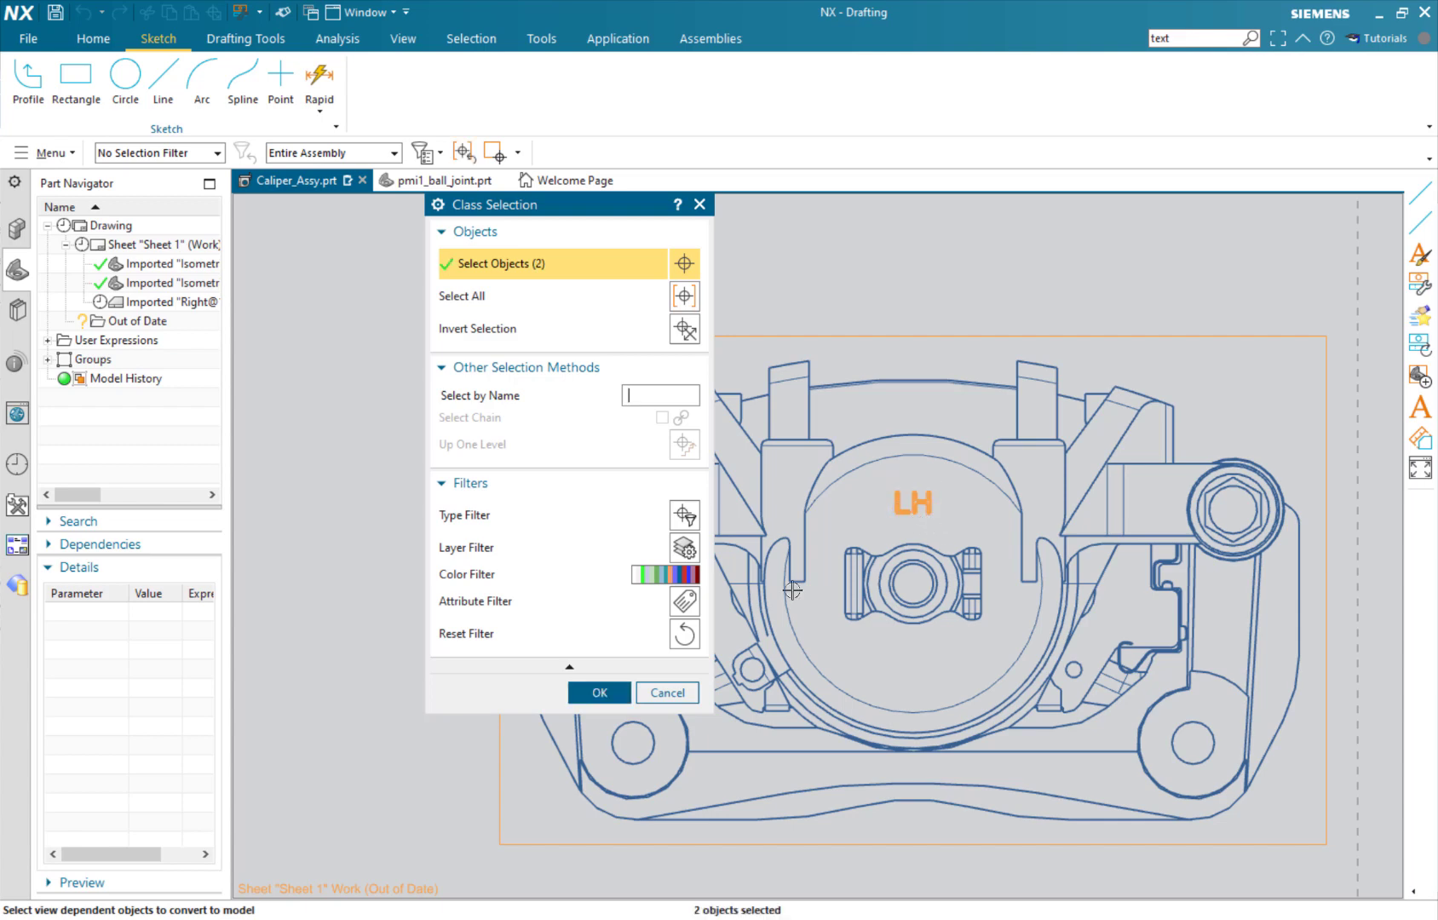
pyautogui.click(587, 688)
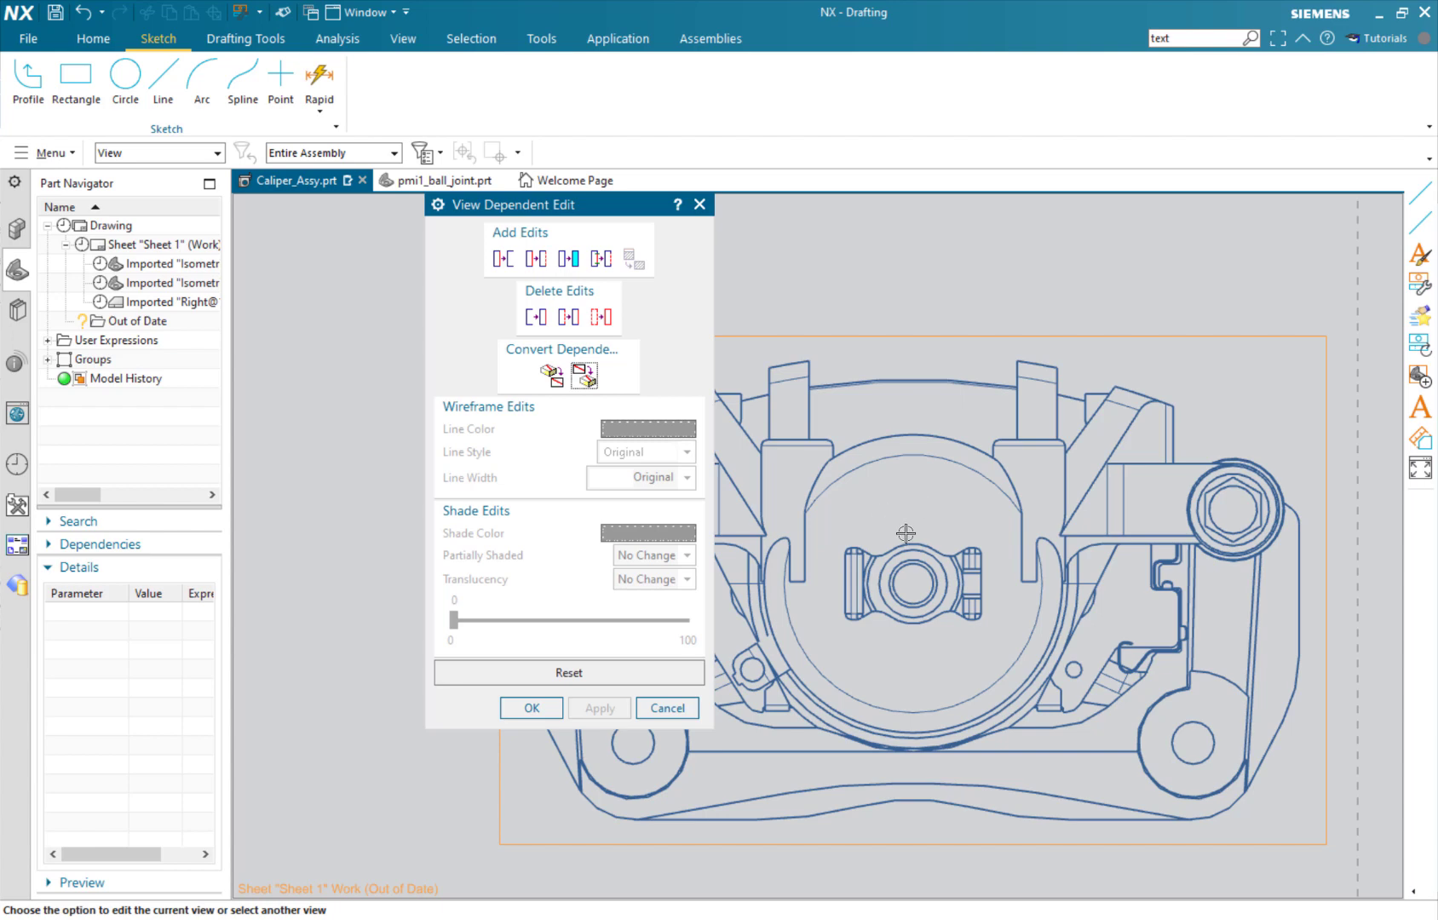
pyautogui.click(532, 708)
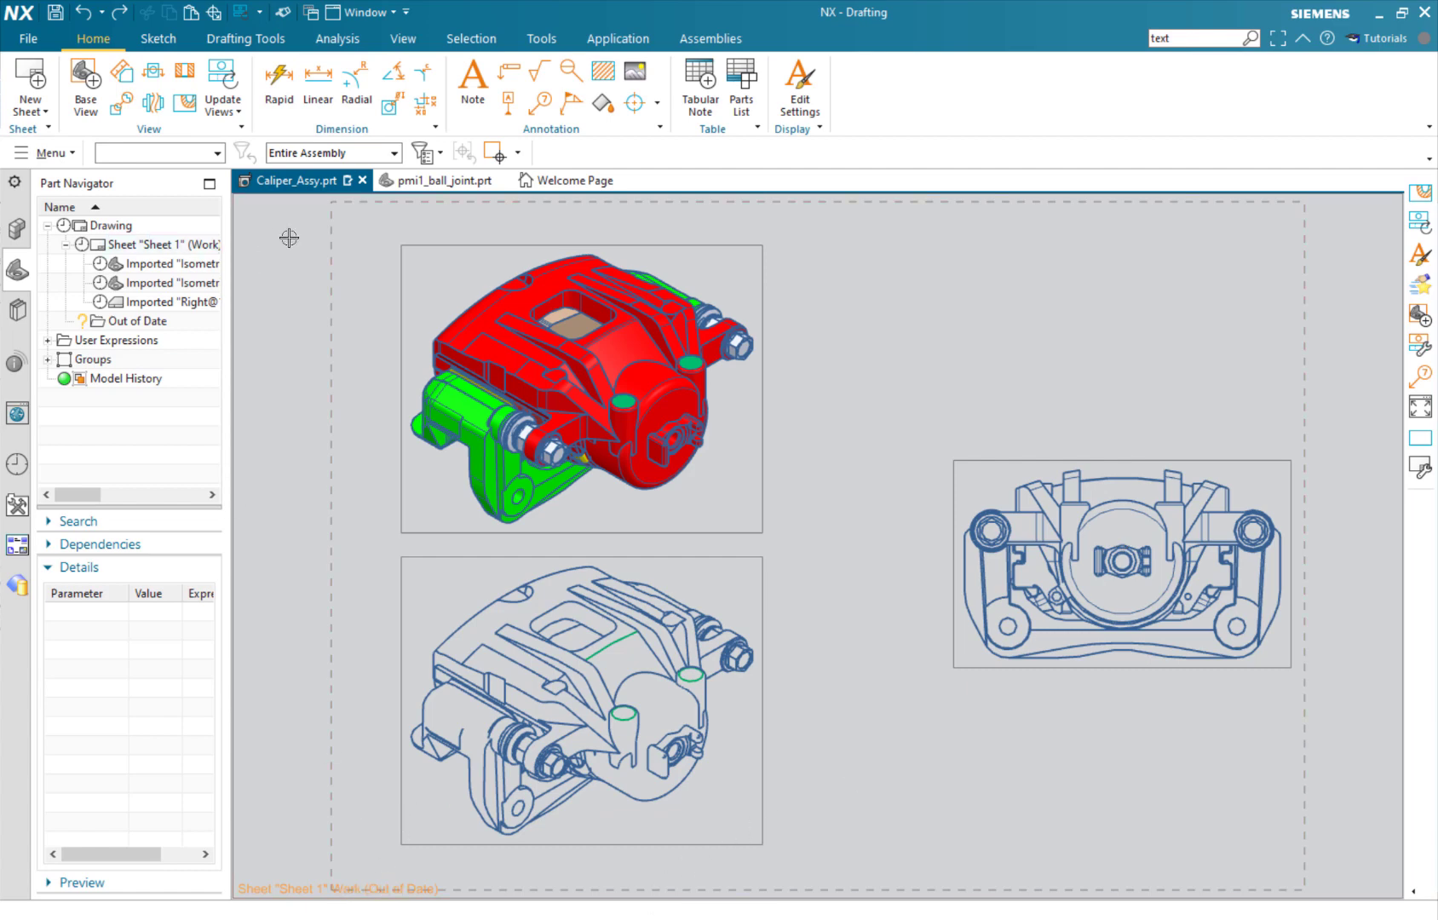
# Step: Update all three out-of-date drawing views
pyautogui.click(221, 81)
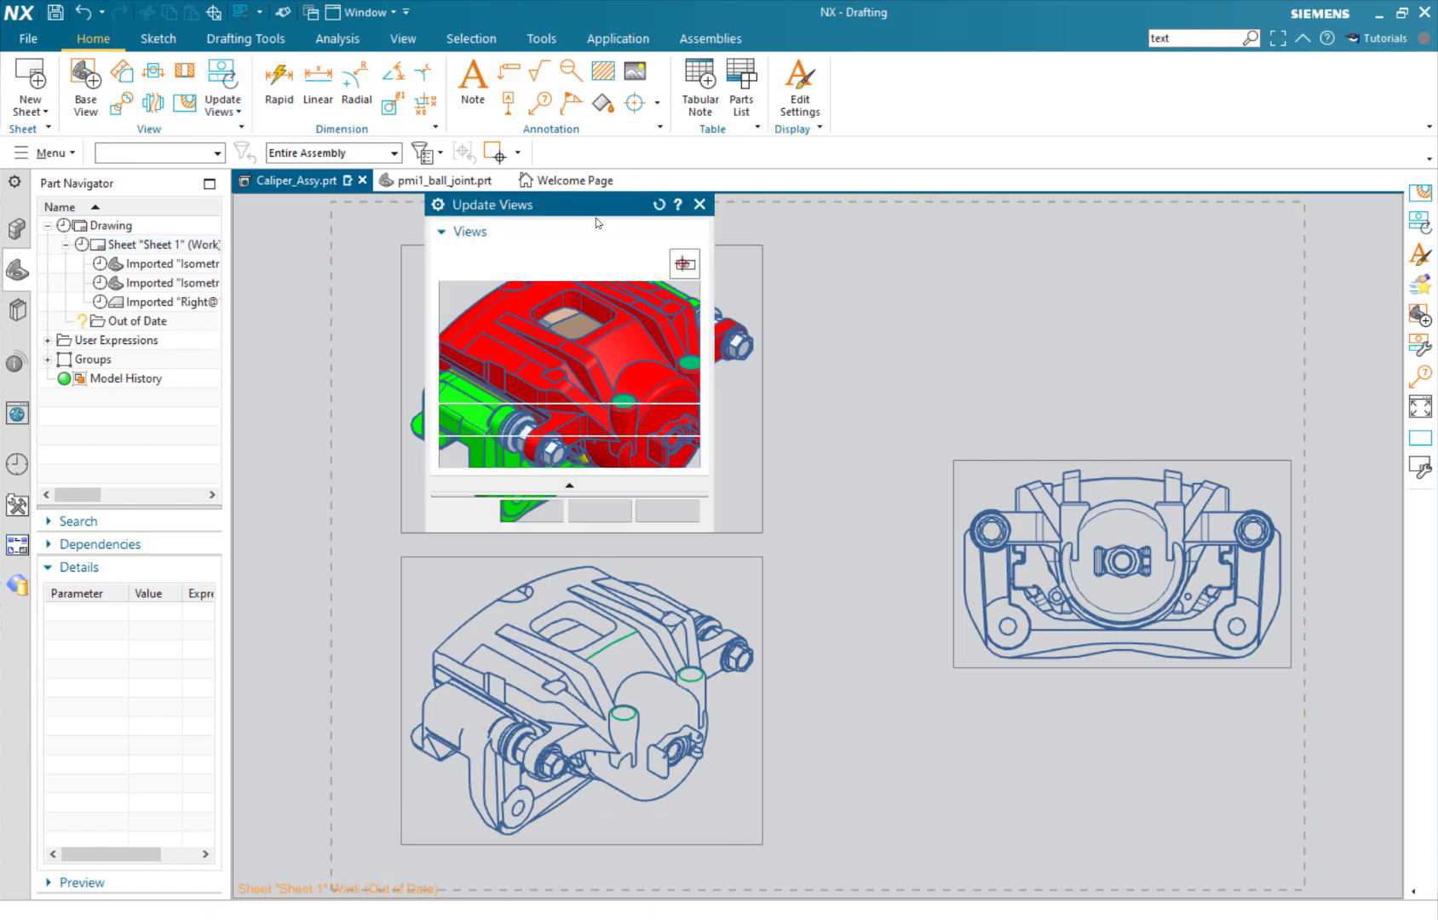
pyautogui.middleClick(919, 375)
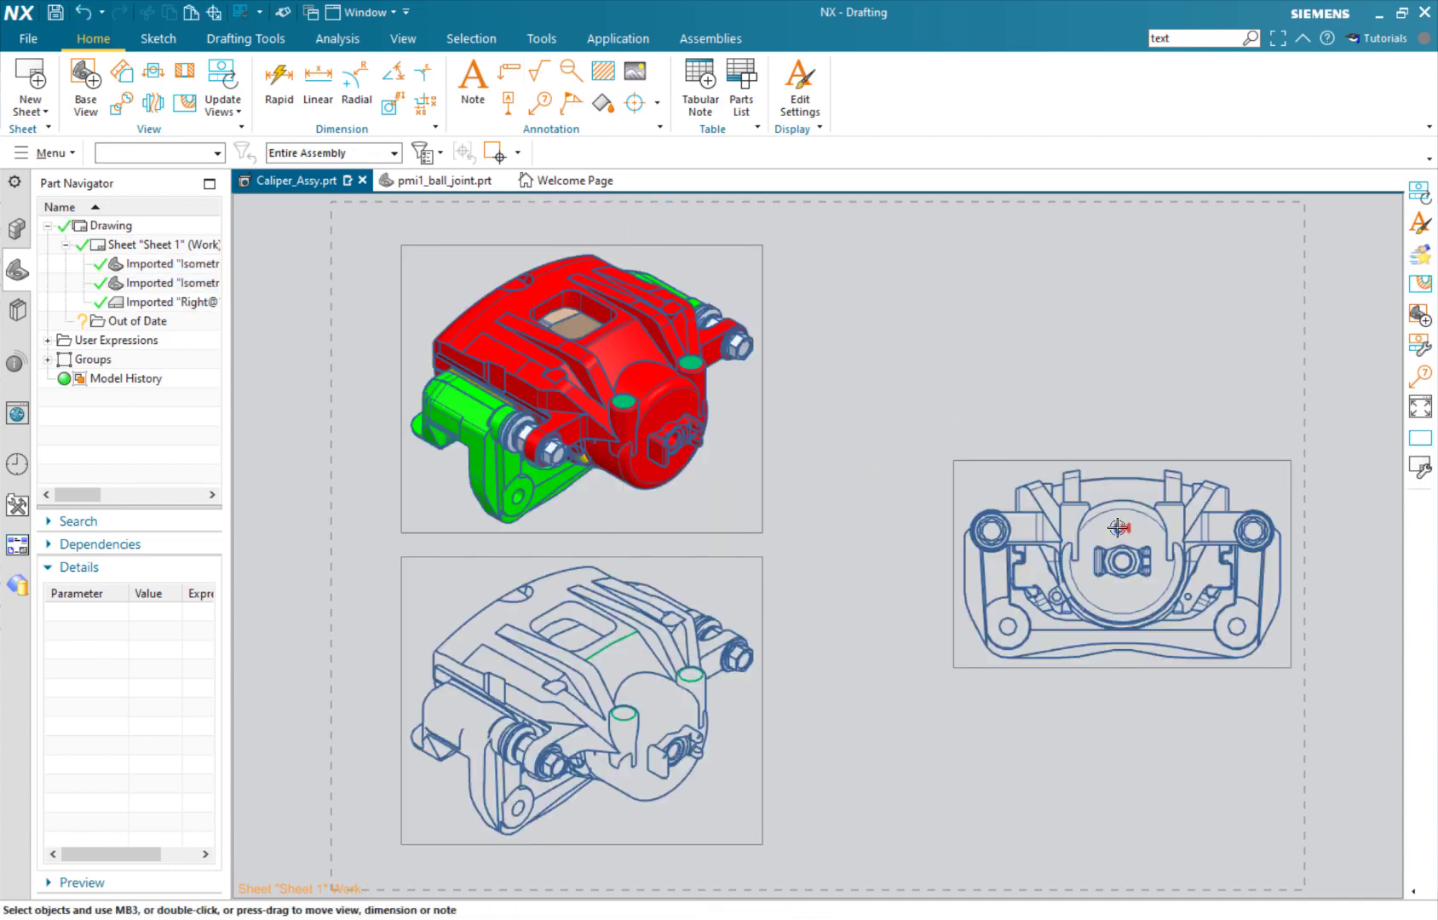
pyautogui.click(26, 39)
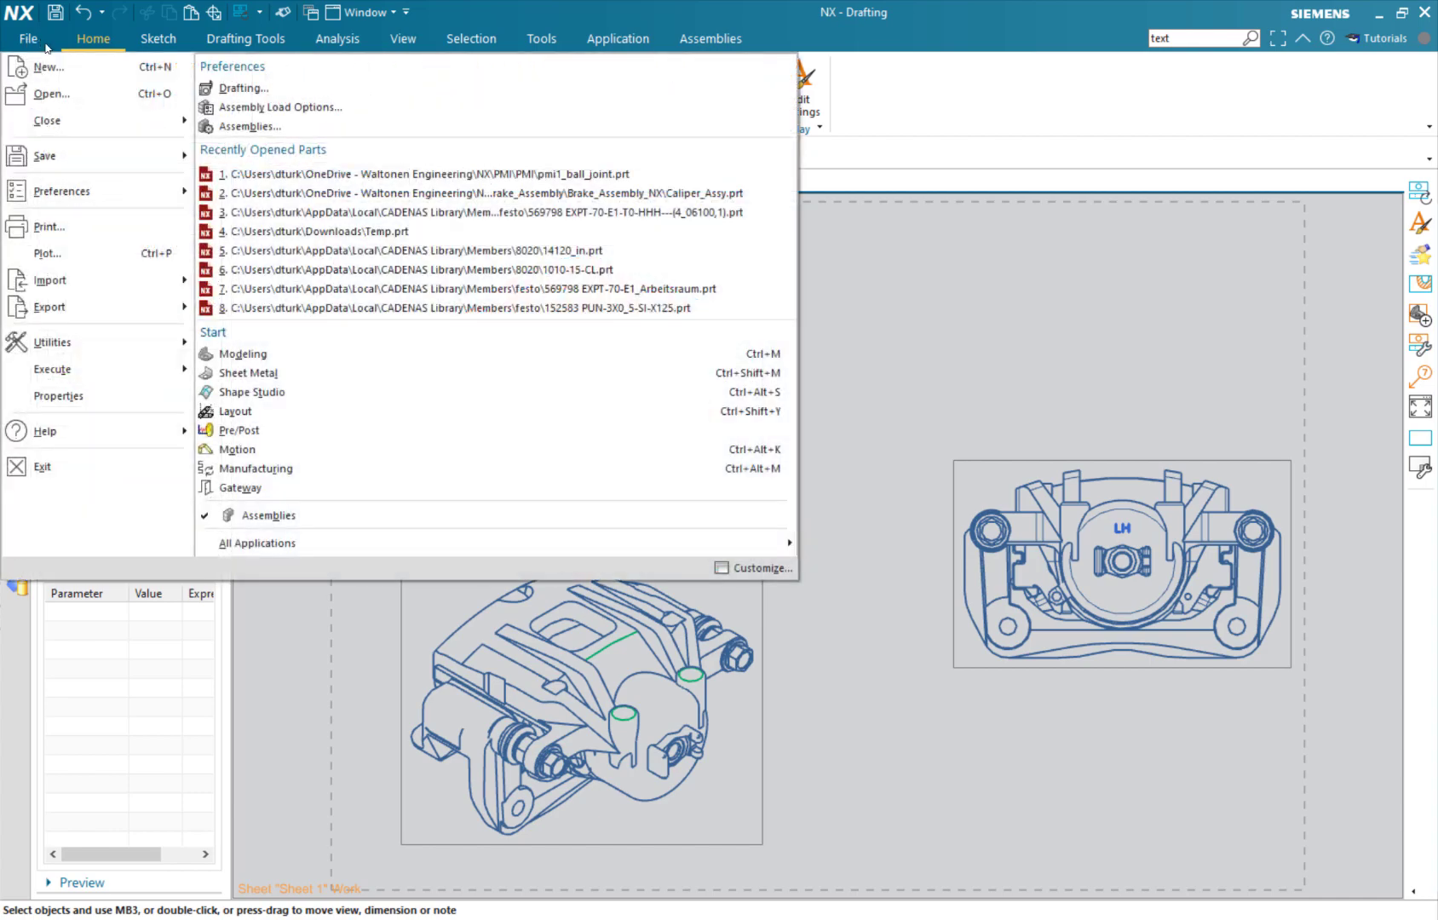
# Step: Switch to Modeling, start an Extrude on the H letter curve, then cancel it
pyautogui.click(280, 354)
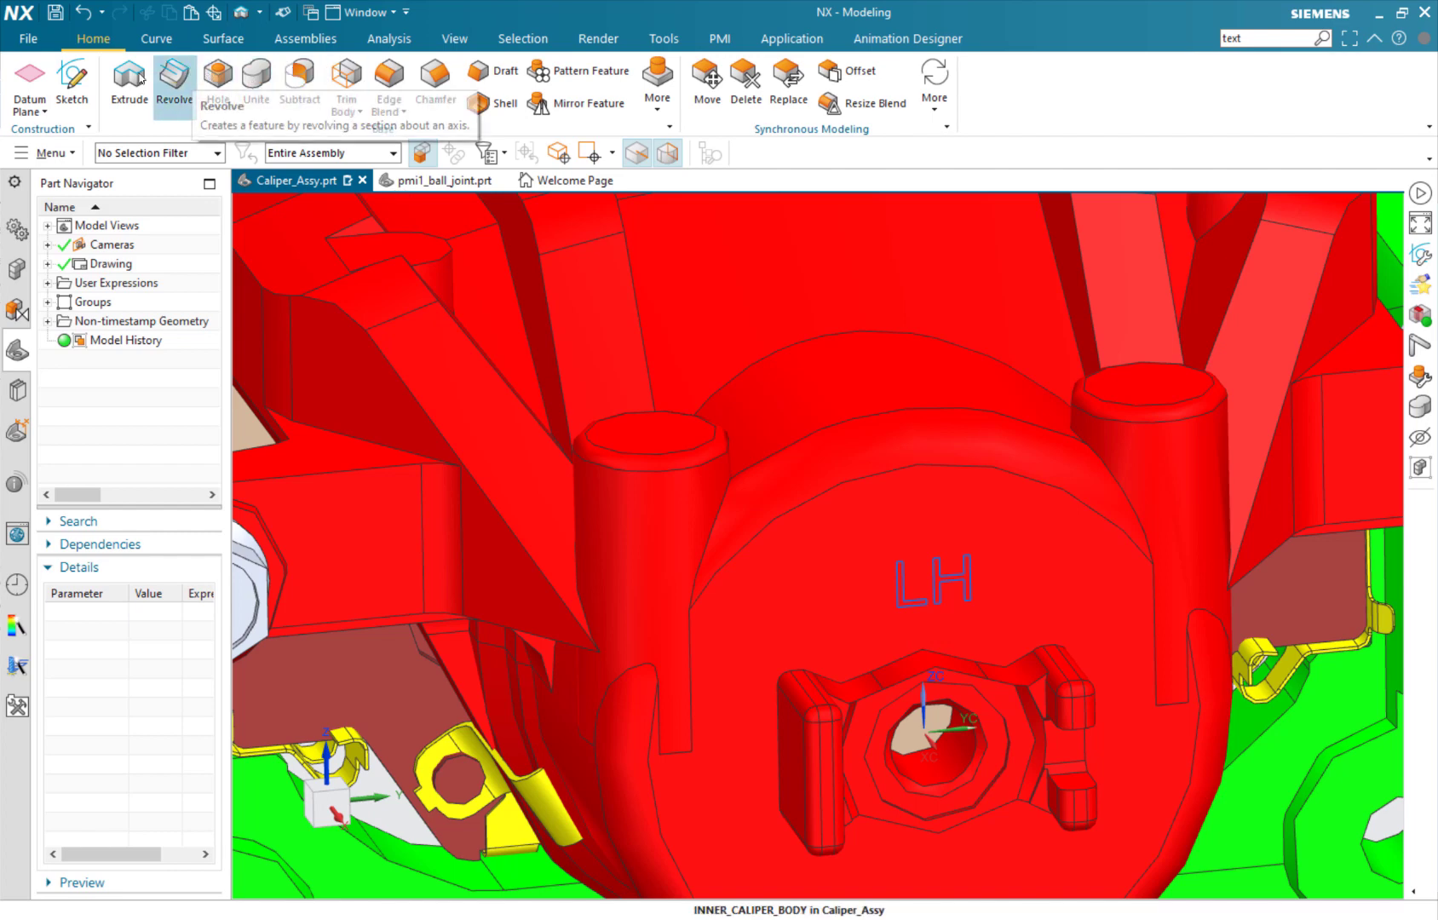
pyautogui.press('x')
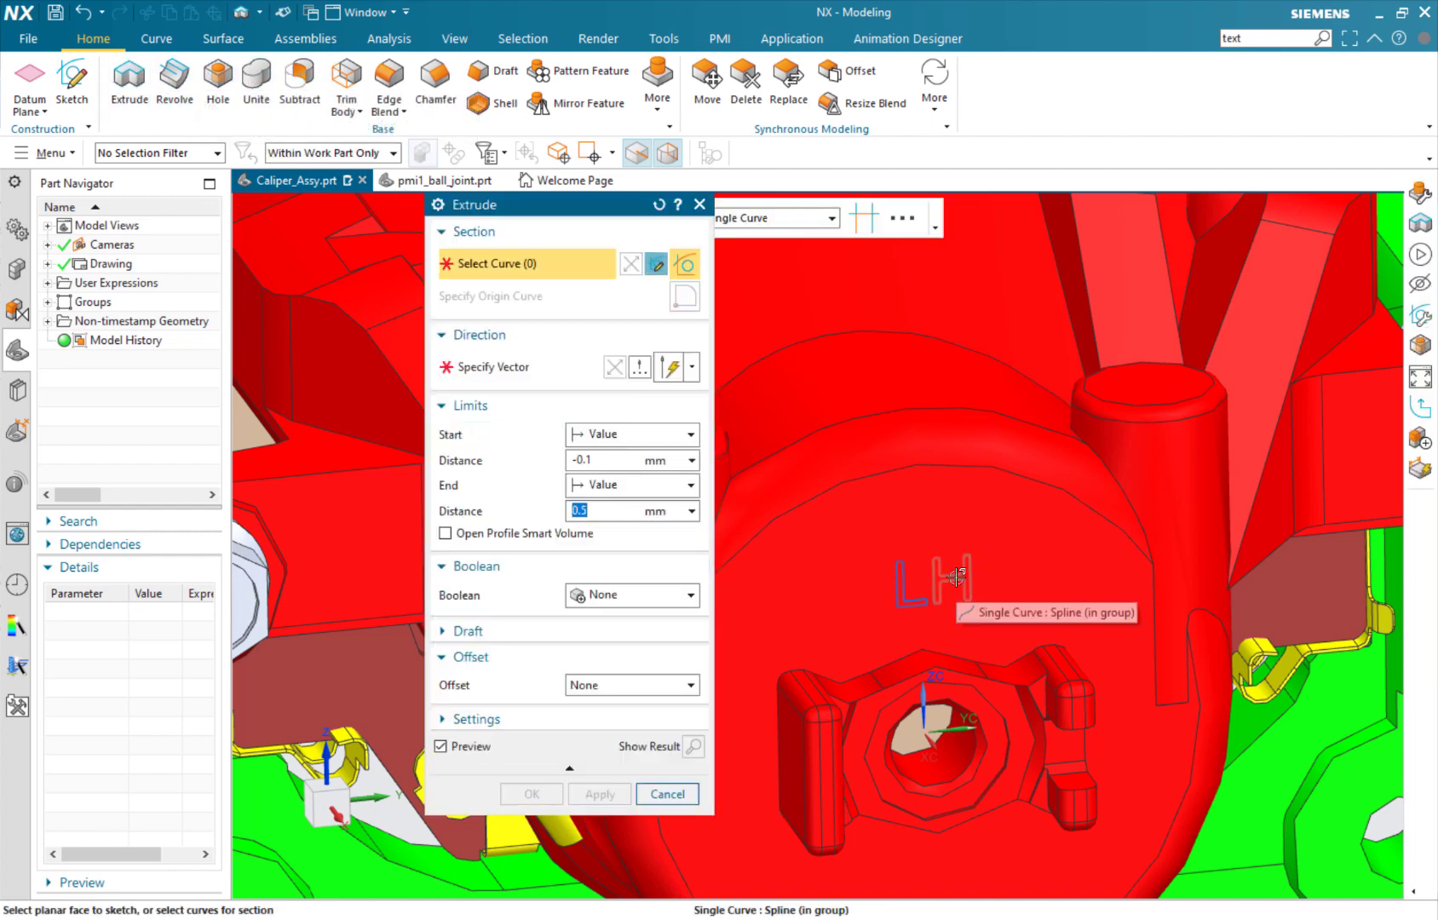
pyautogui.click(964, 588)
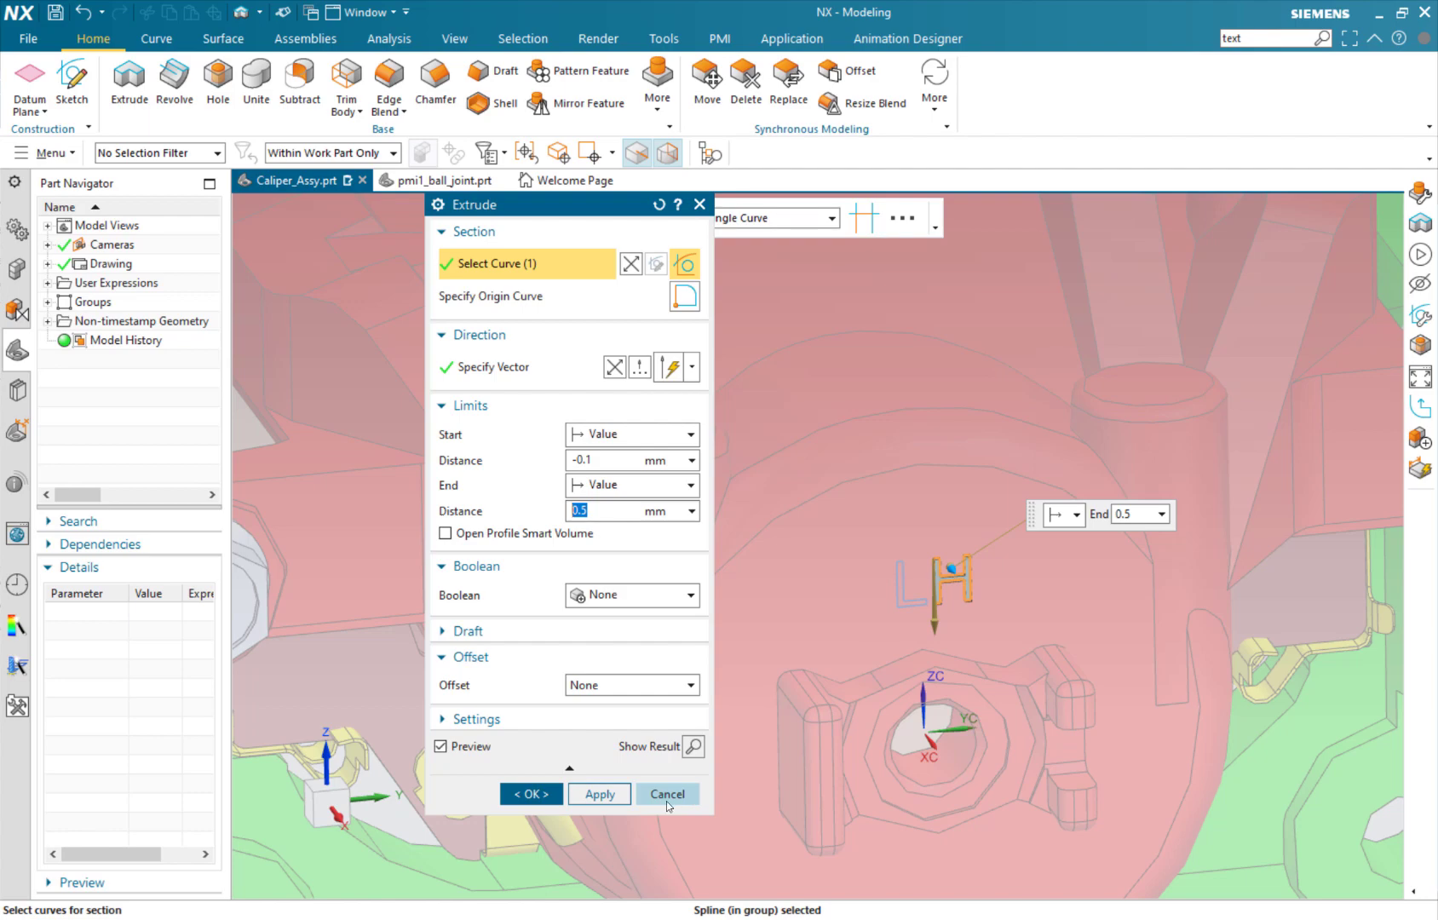
pyautogui.click(666, 794)
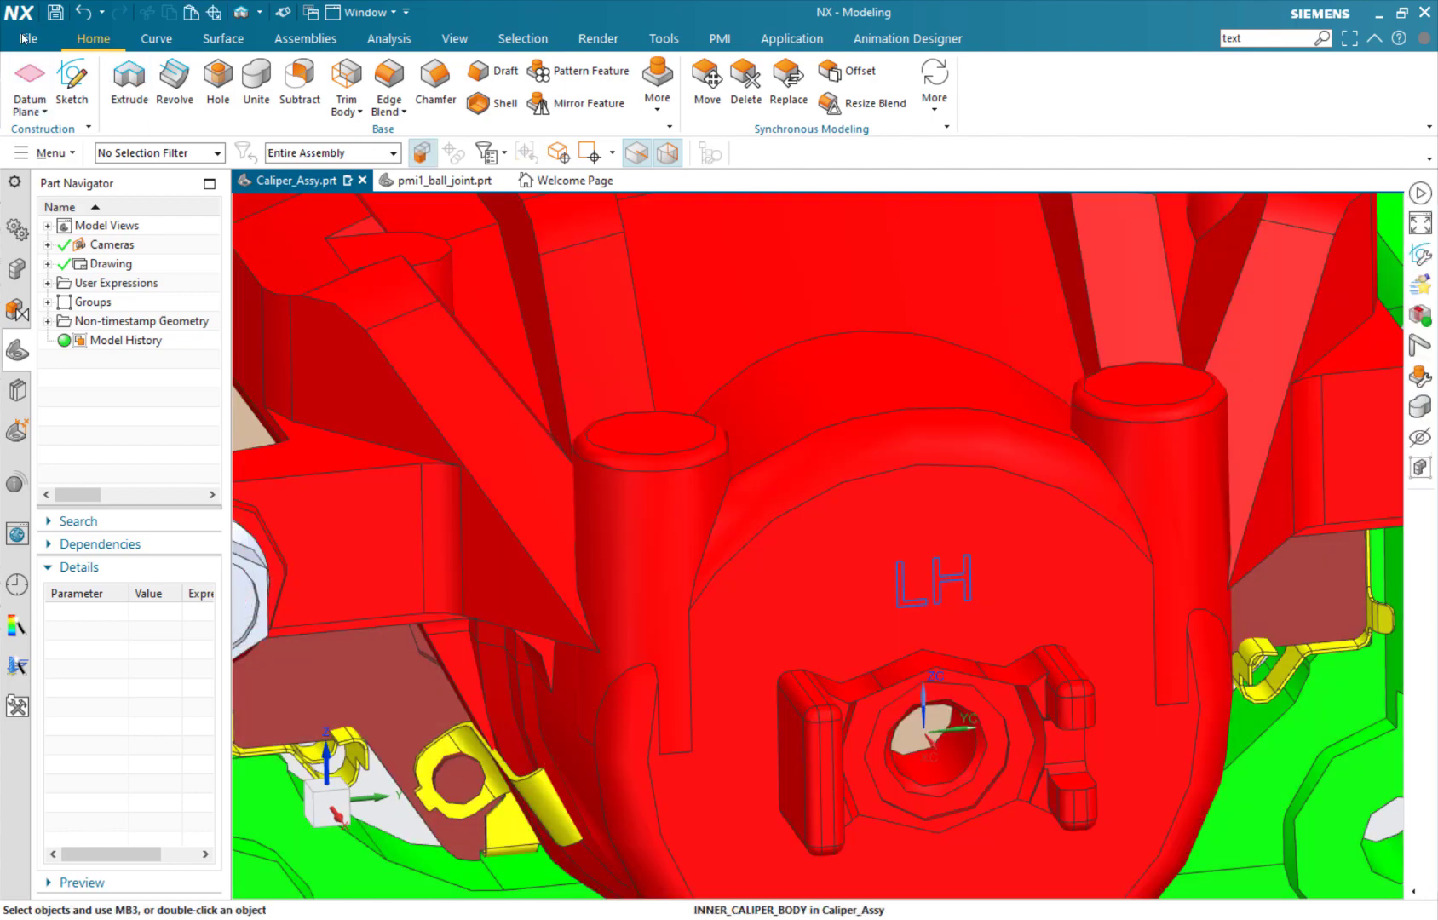
pyautogui.click(26, 38)
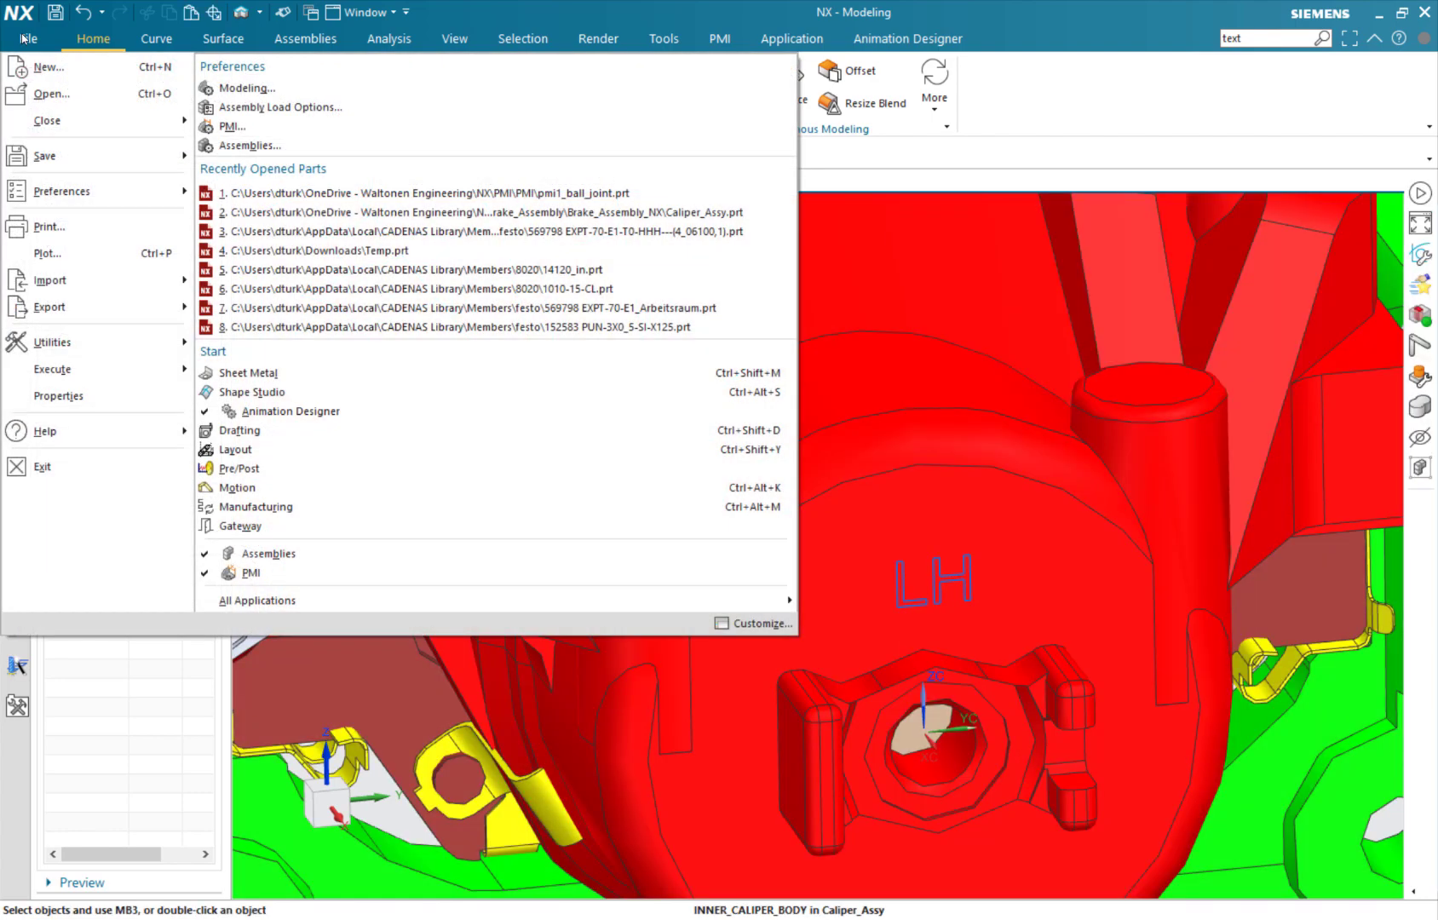
# Step: Return to the drawing sheet and zoom and pan to centre the Right view
pyautogui.click(238, 432)
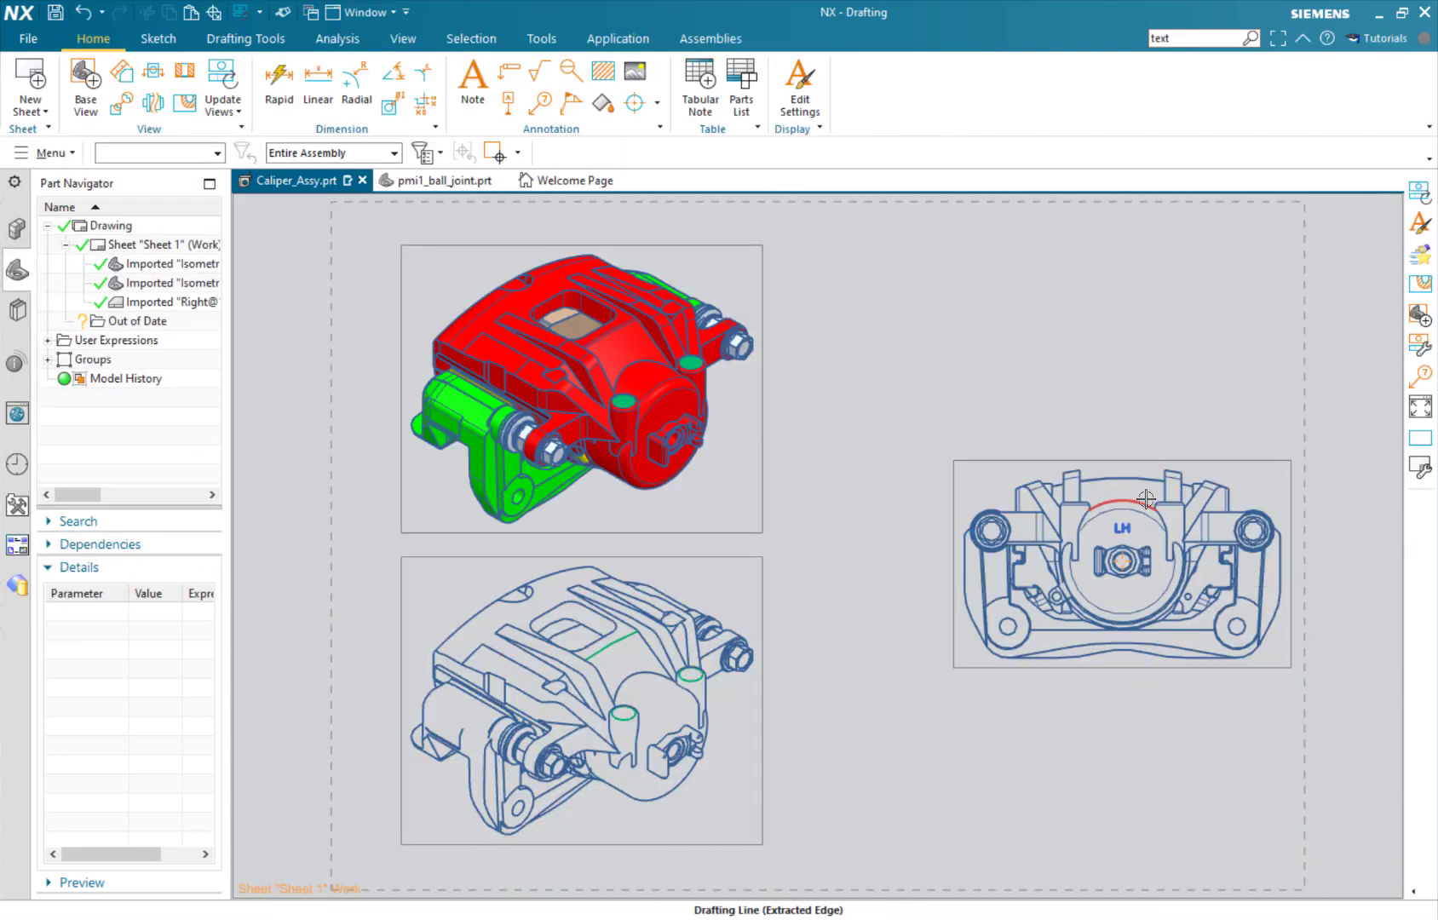
pyautogui.scroll(3, 1143, 535)
pyautogui.scroll(2, 1142, 535)
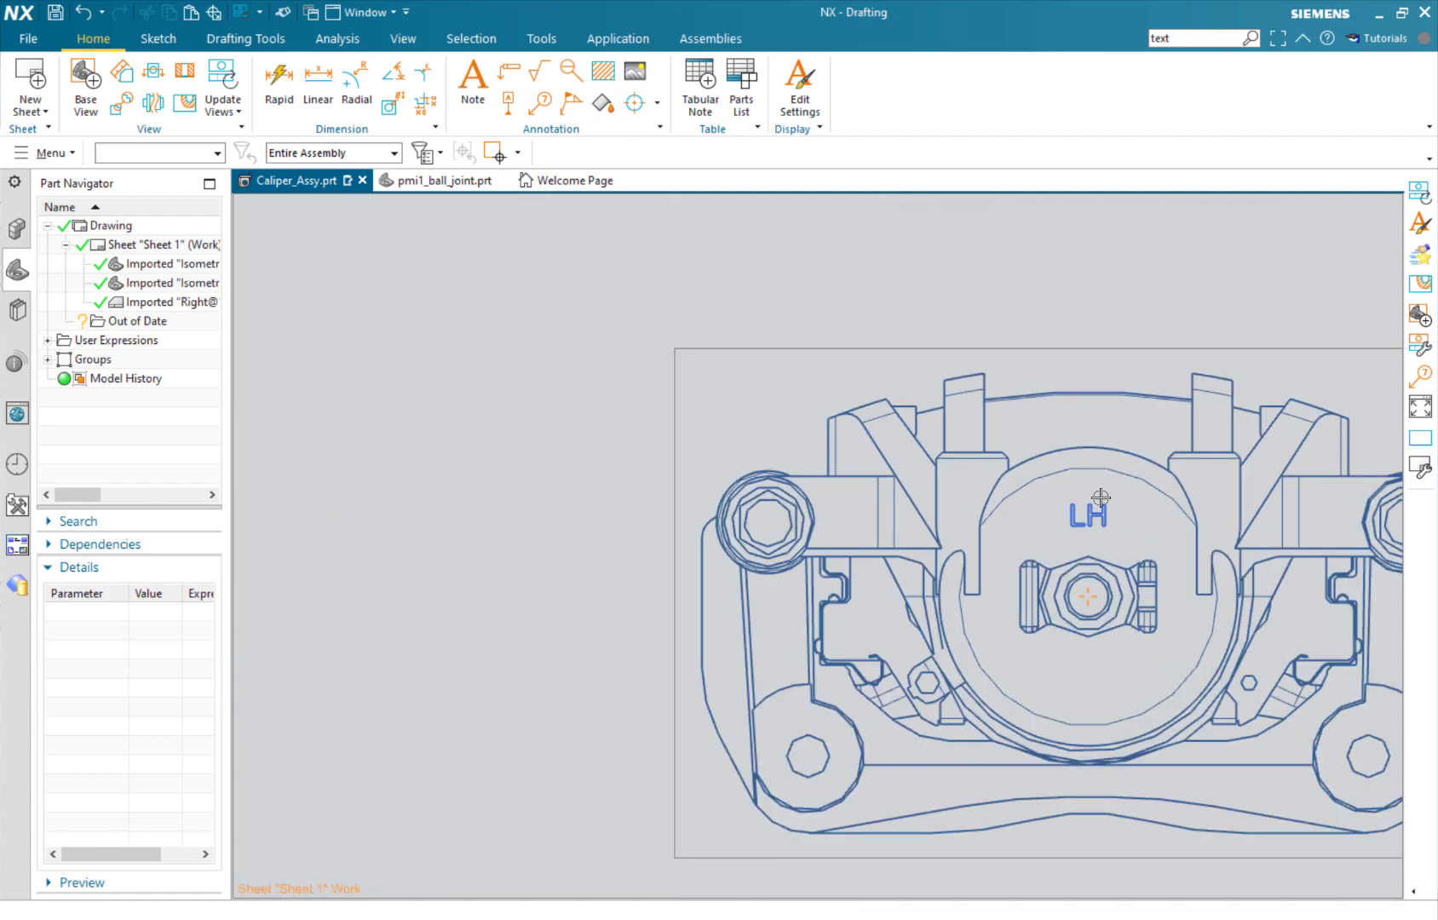
pyautogui.moveTo(1100, 497)
pyautogui.keyDown('shift'); pyautogui.mouseDown(button='middle')
pyautogui.moveTo(1034, 472)
pyautogui.moveTo(984, 505)
pyautogui.mouseUp(button='middle'); pyautogui.keyUp('shift')
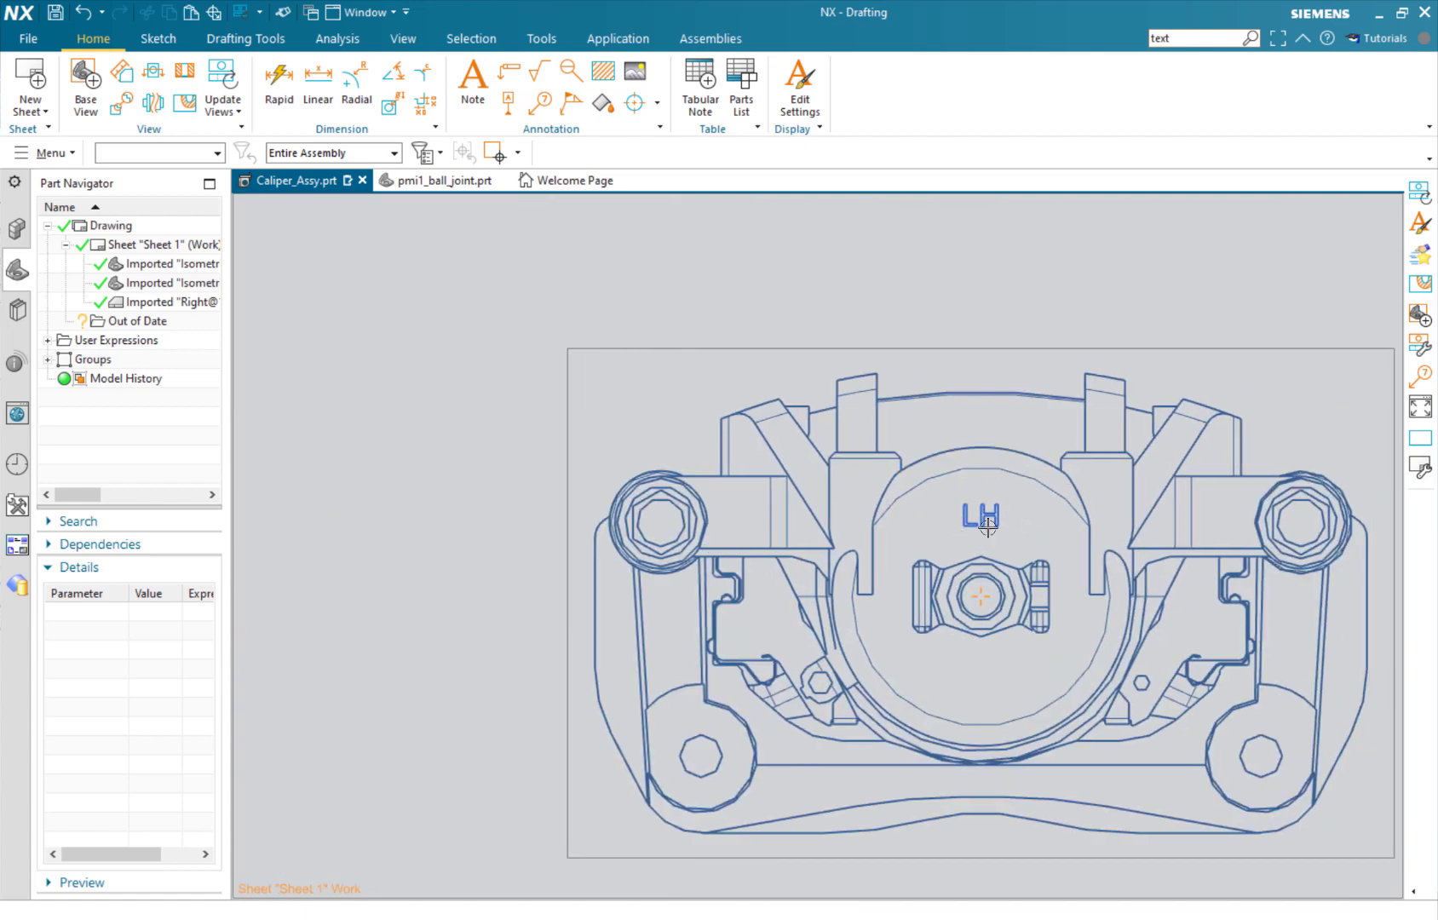
# Step: Convert the LH note from model back to view-dependent in the Right view and update it
pyautogui.rightClick(931, 352)
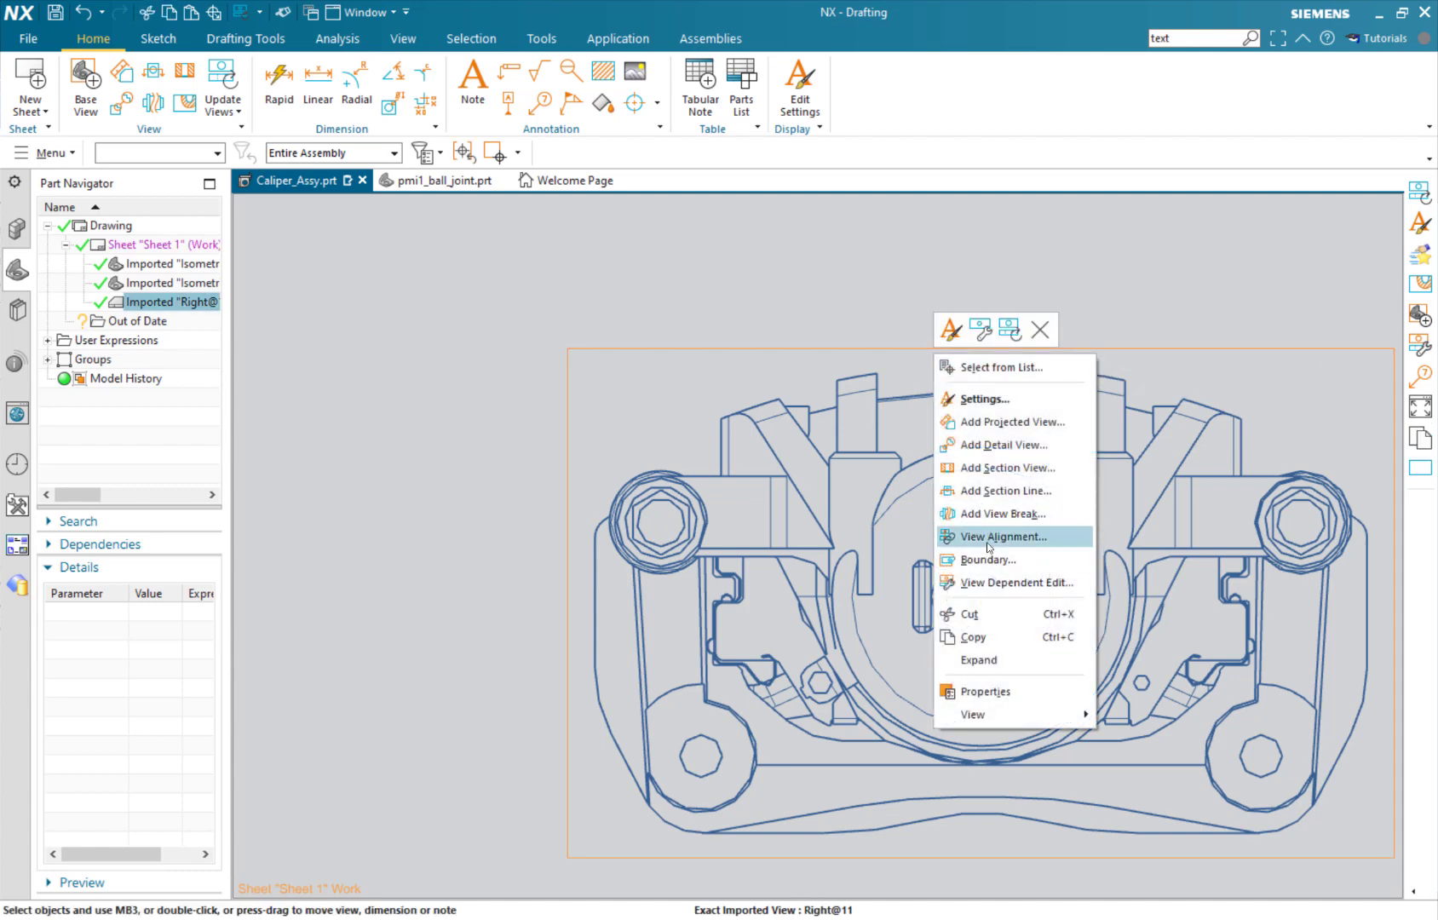
pyautogui.click(990, 584)
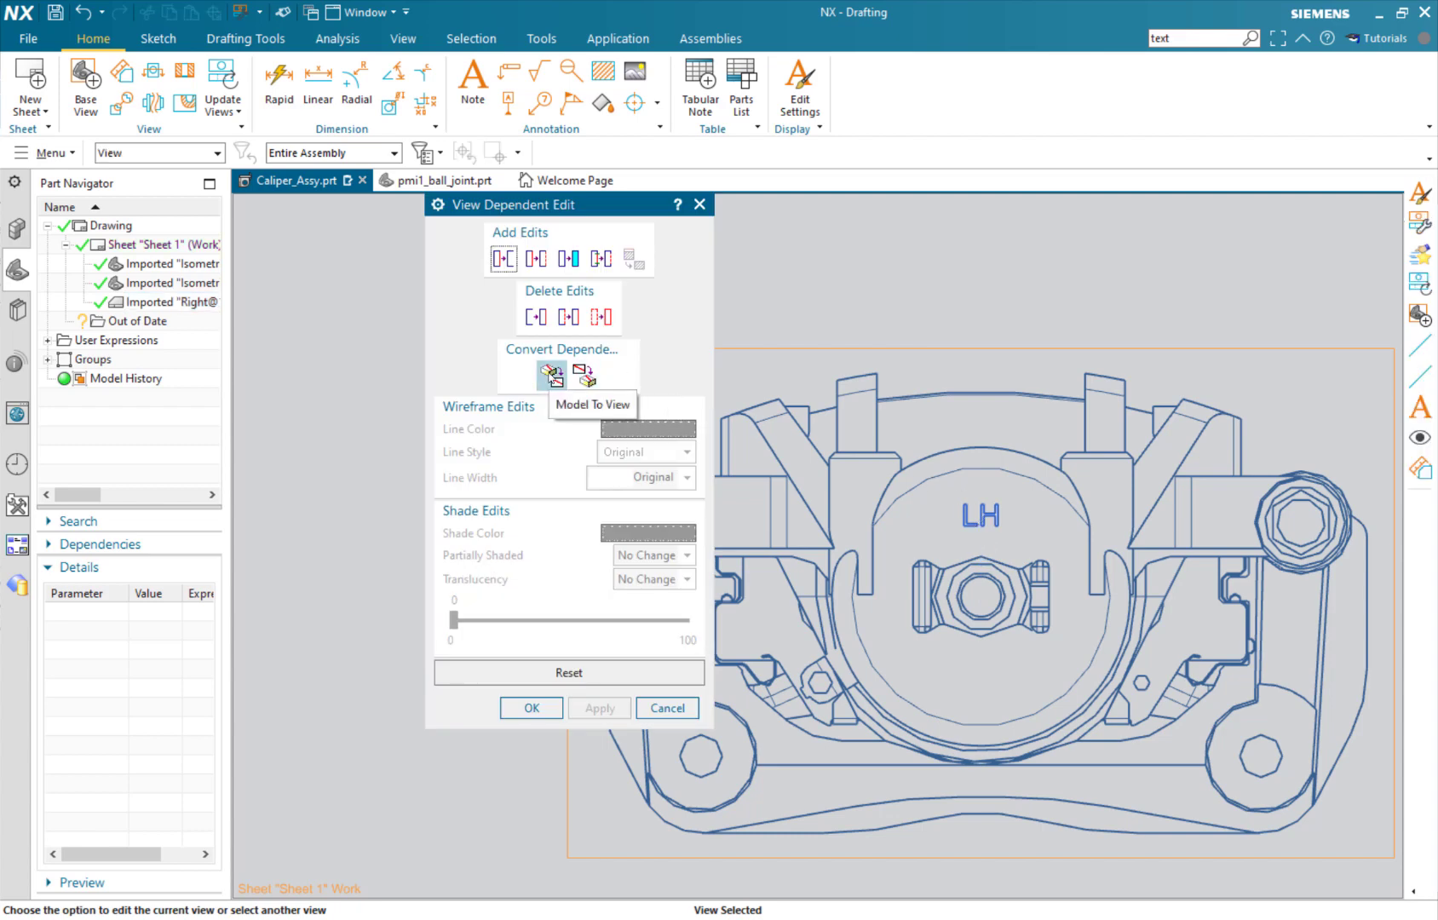
pyautogui.click(553, 375)
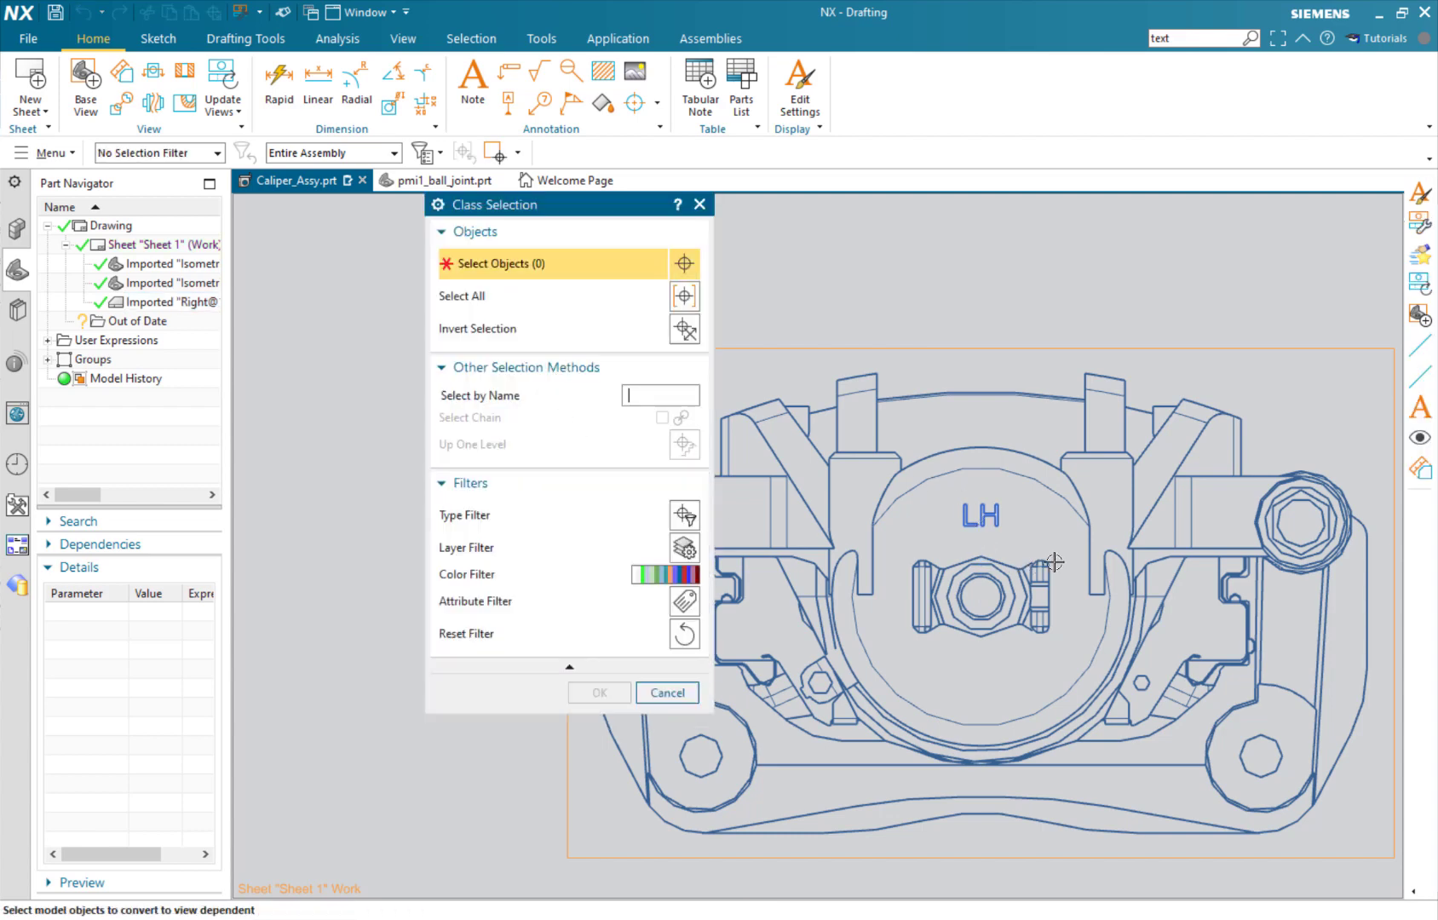
pyautogui.click(1011, 541)
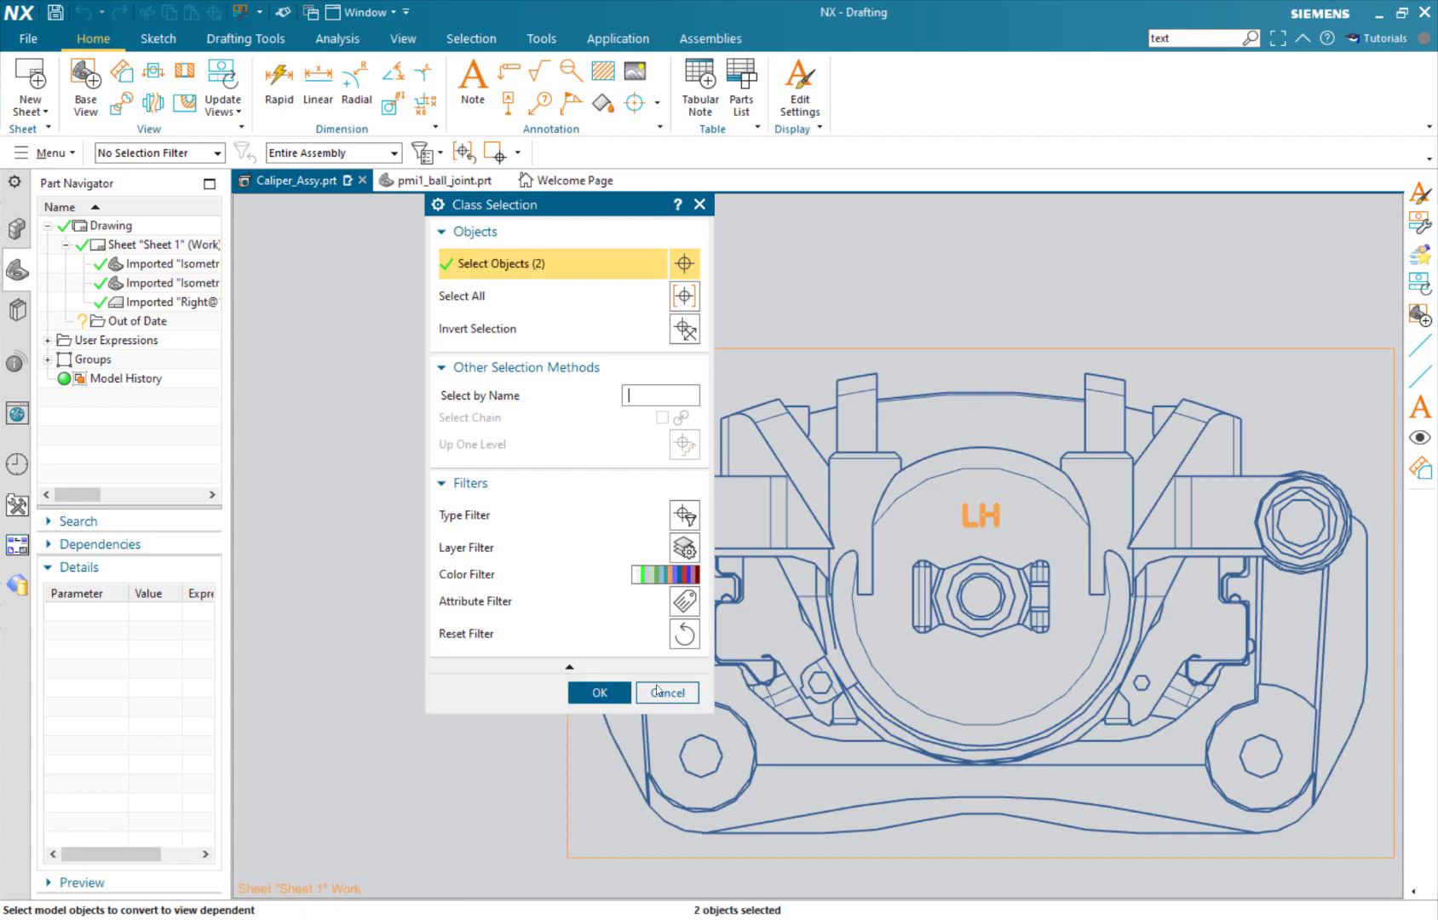
pyautogui.click(597, 693)
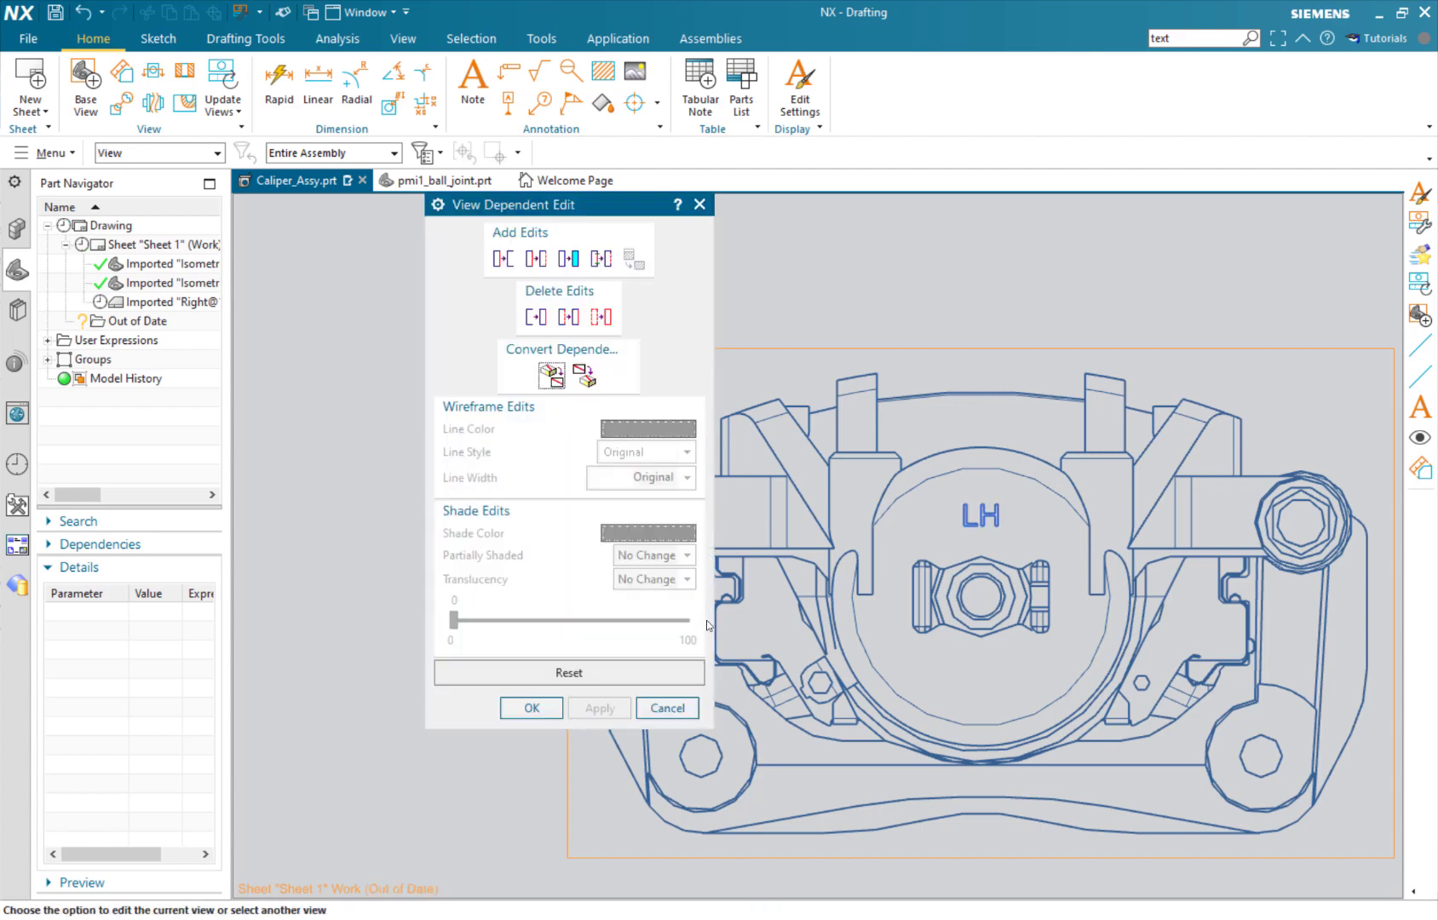
pyautogui.click(521, 679)
pyautogui.click(532, 708)
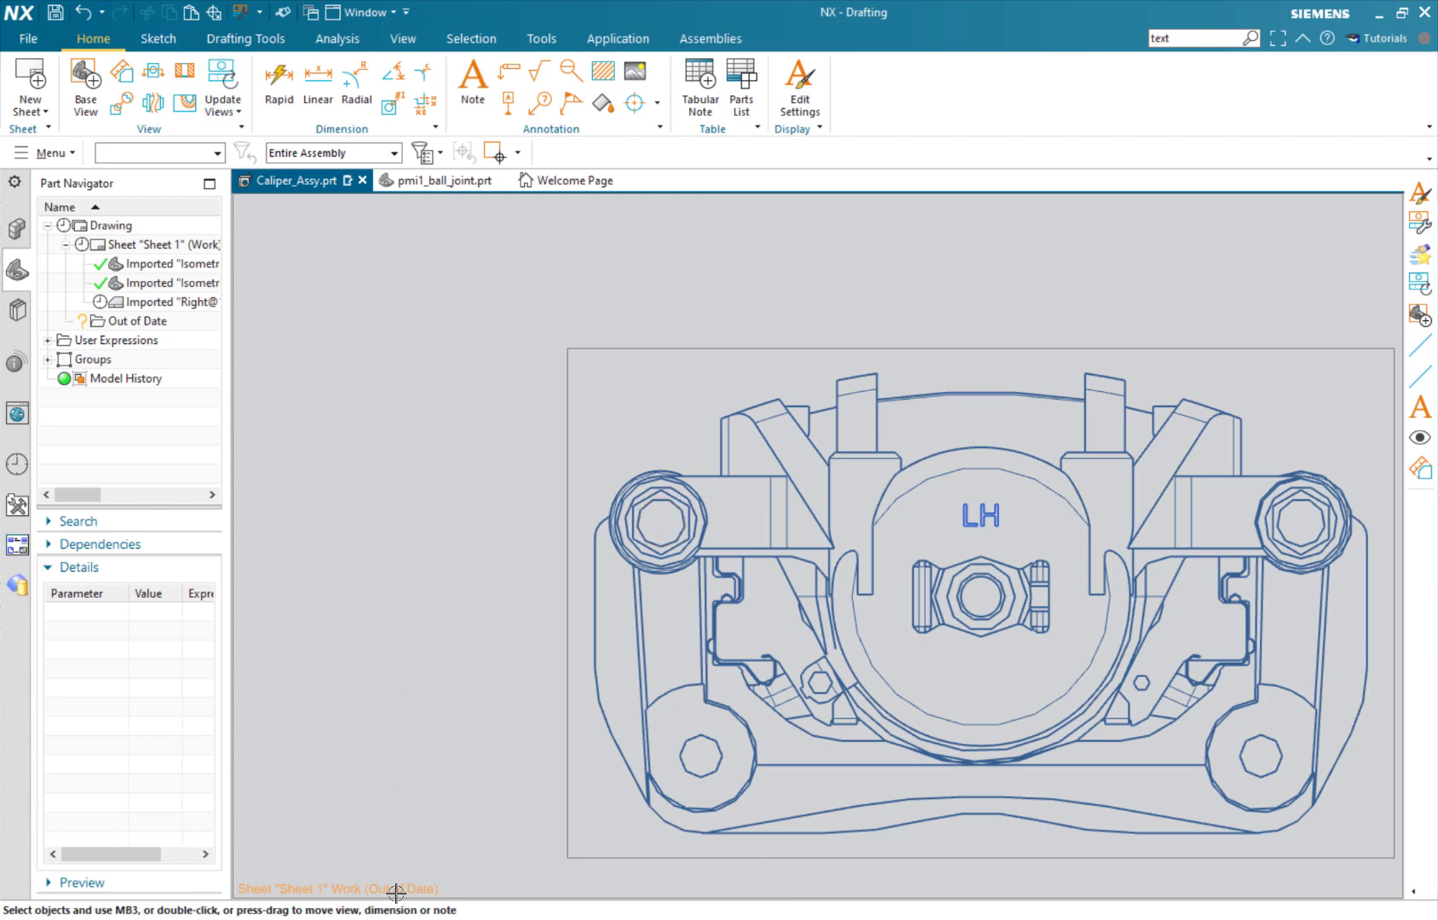
pyautogui.click(222, 81)
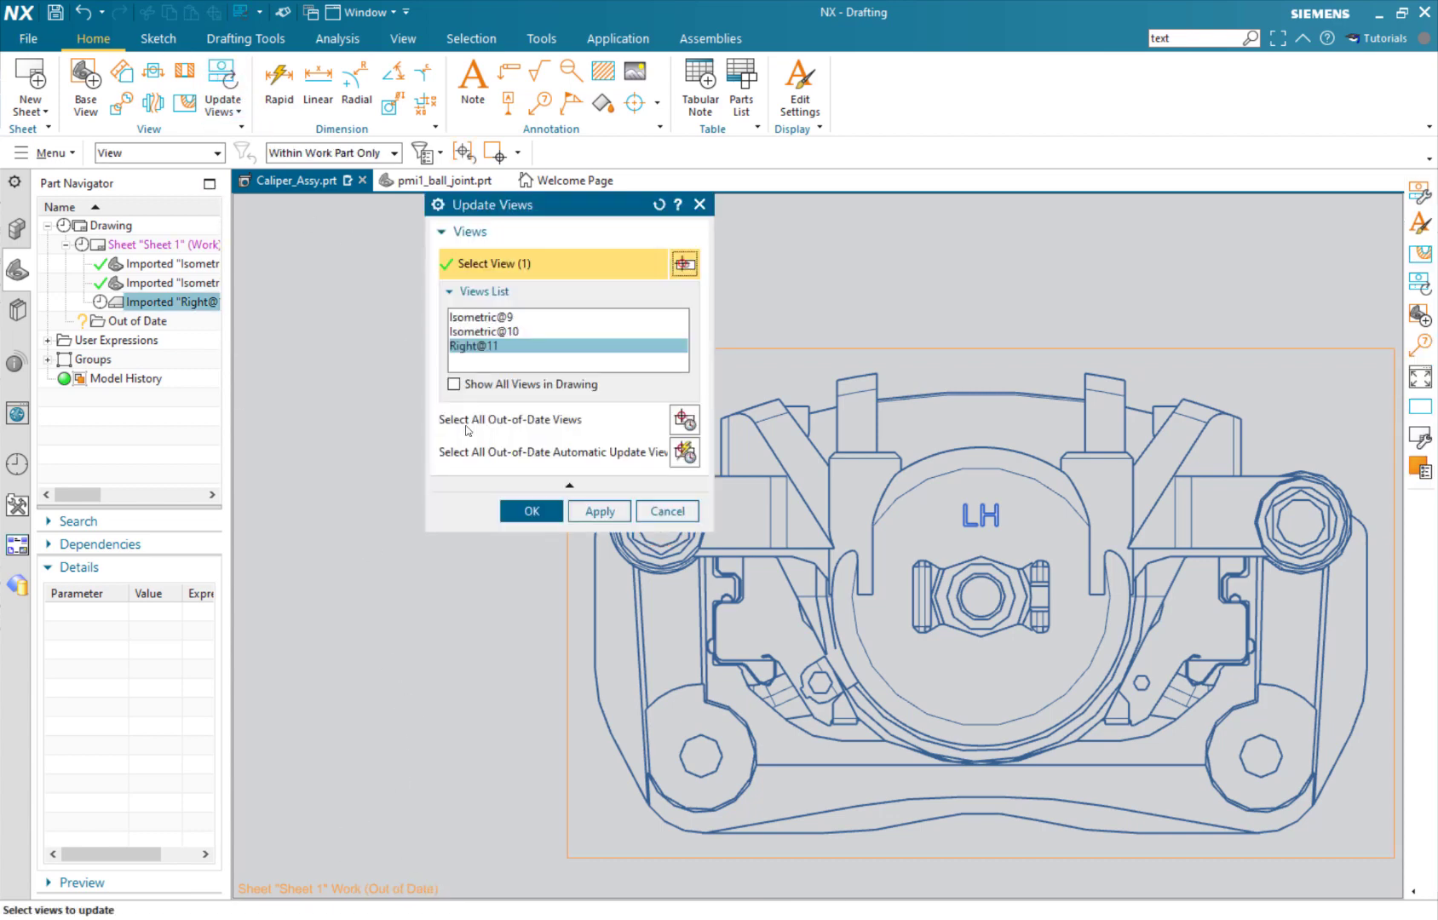
pyautogui.click(501, 509)
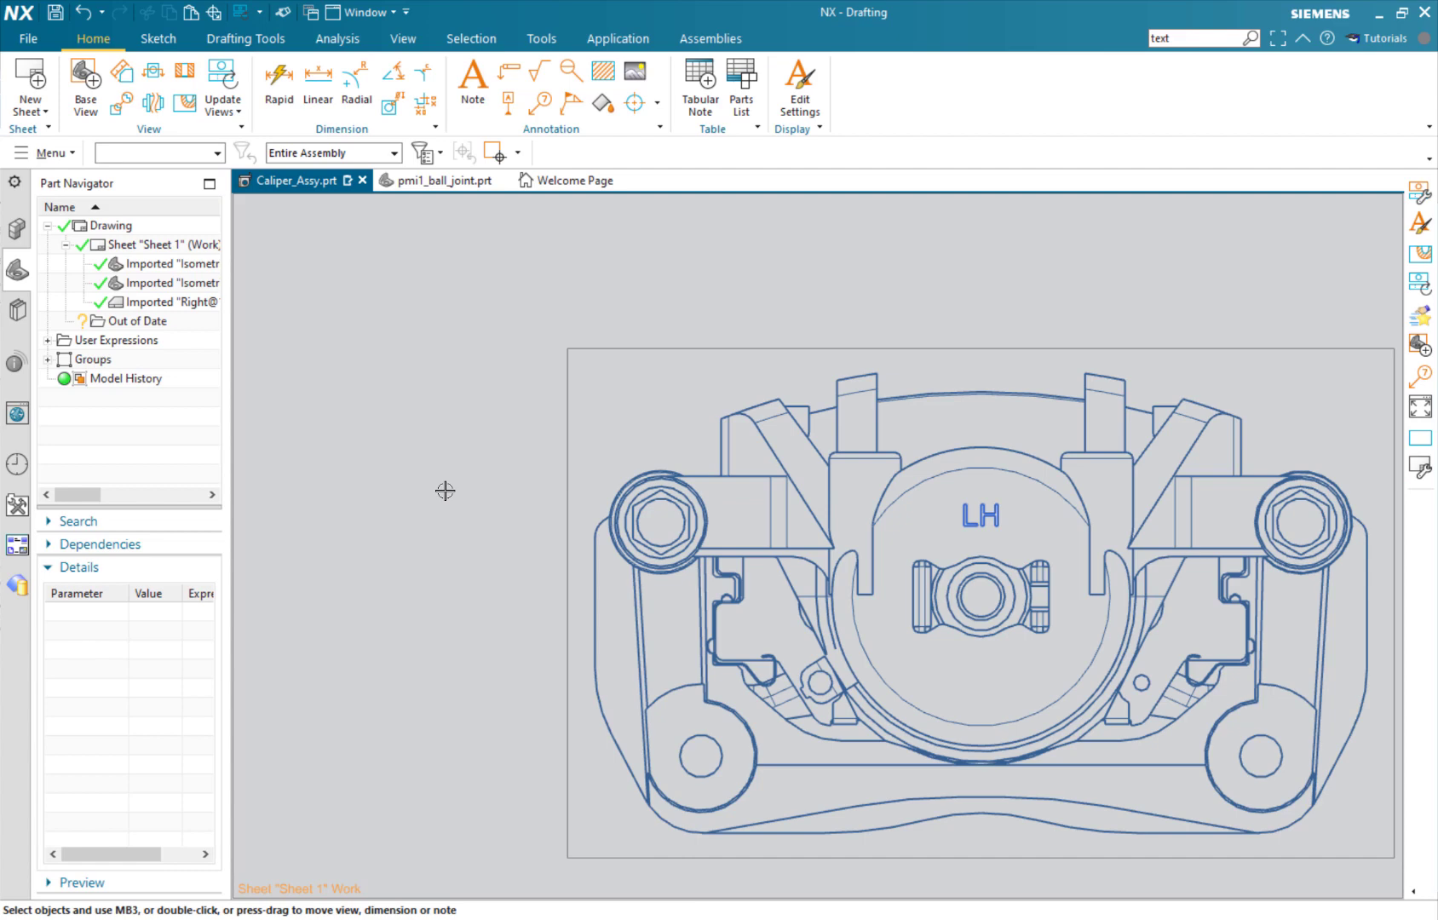
pyautogui.click(25, 41)
pyautogui.click(225, 358)
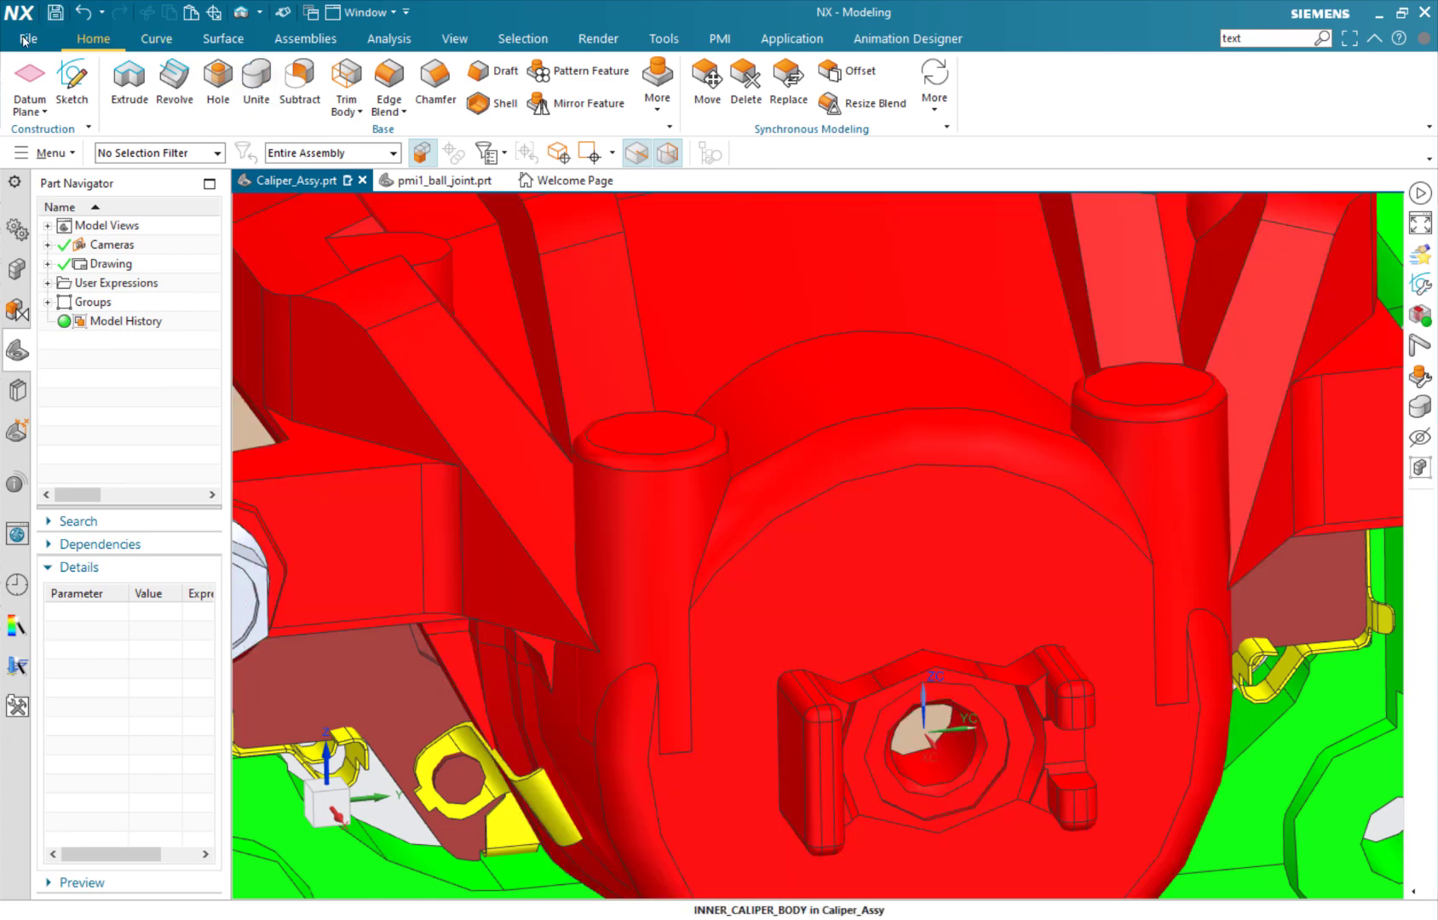
pyautogui.click(25, 40)
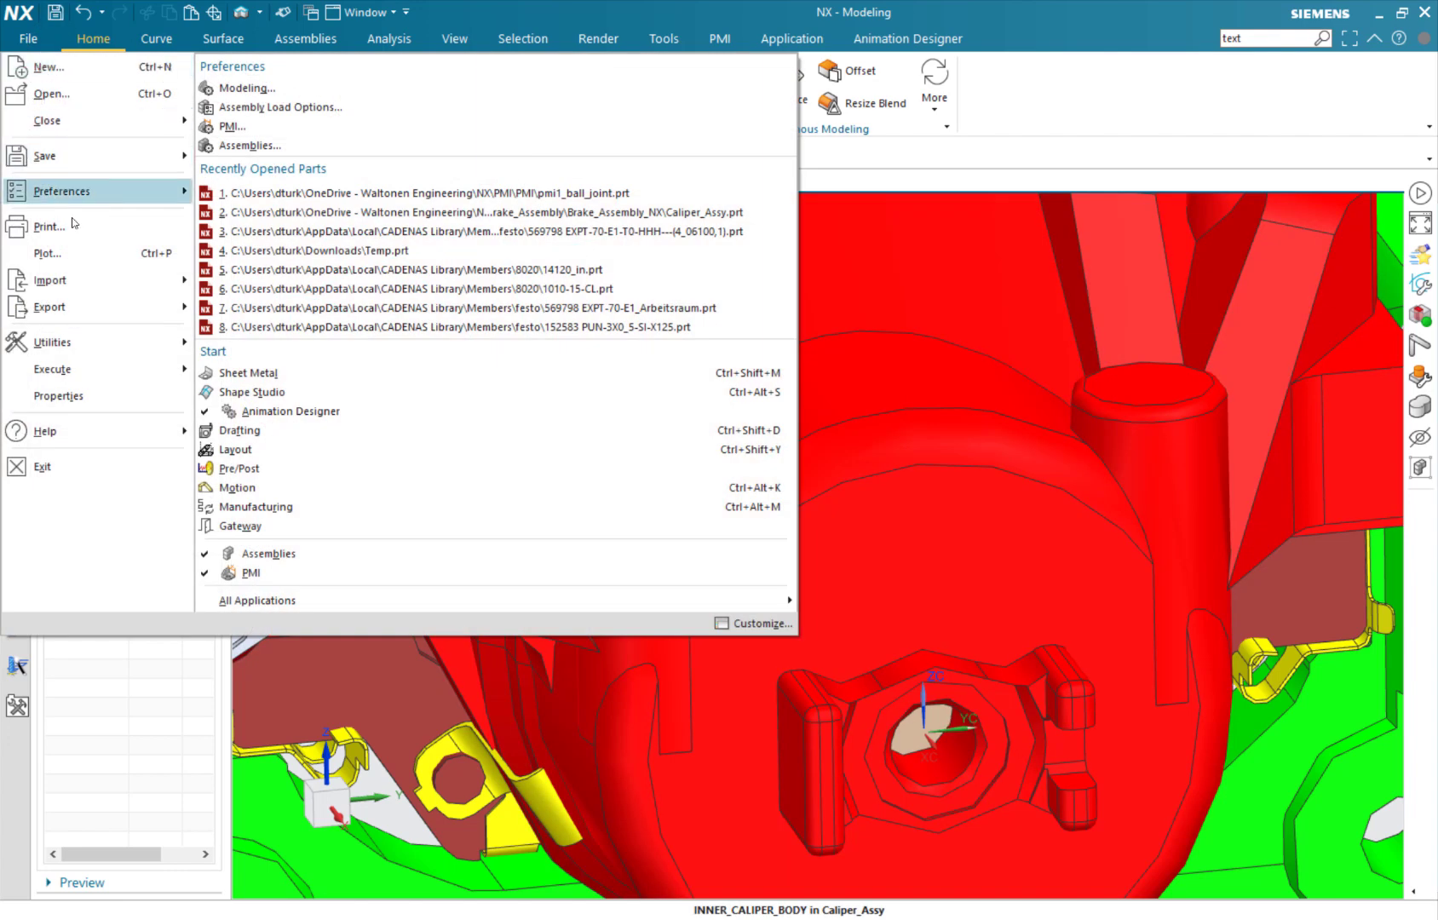
pyautogui.click(238, 431)
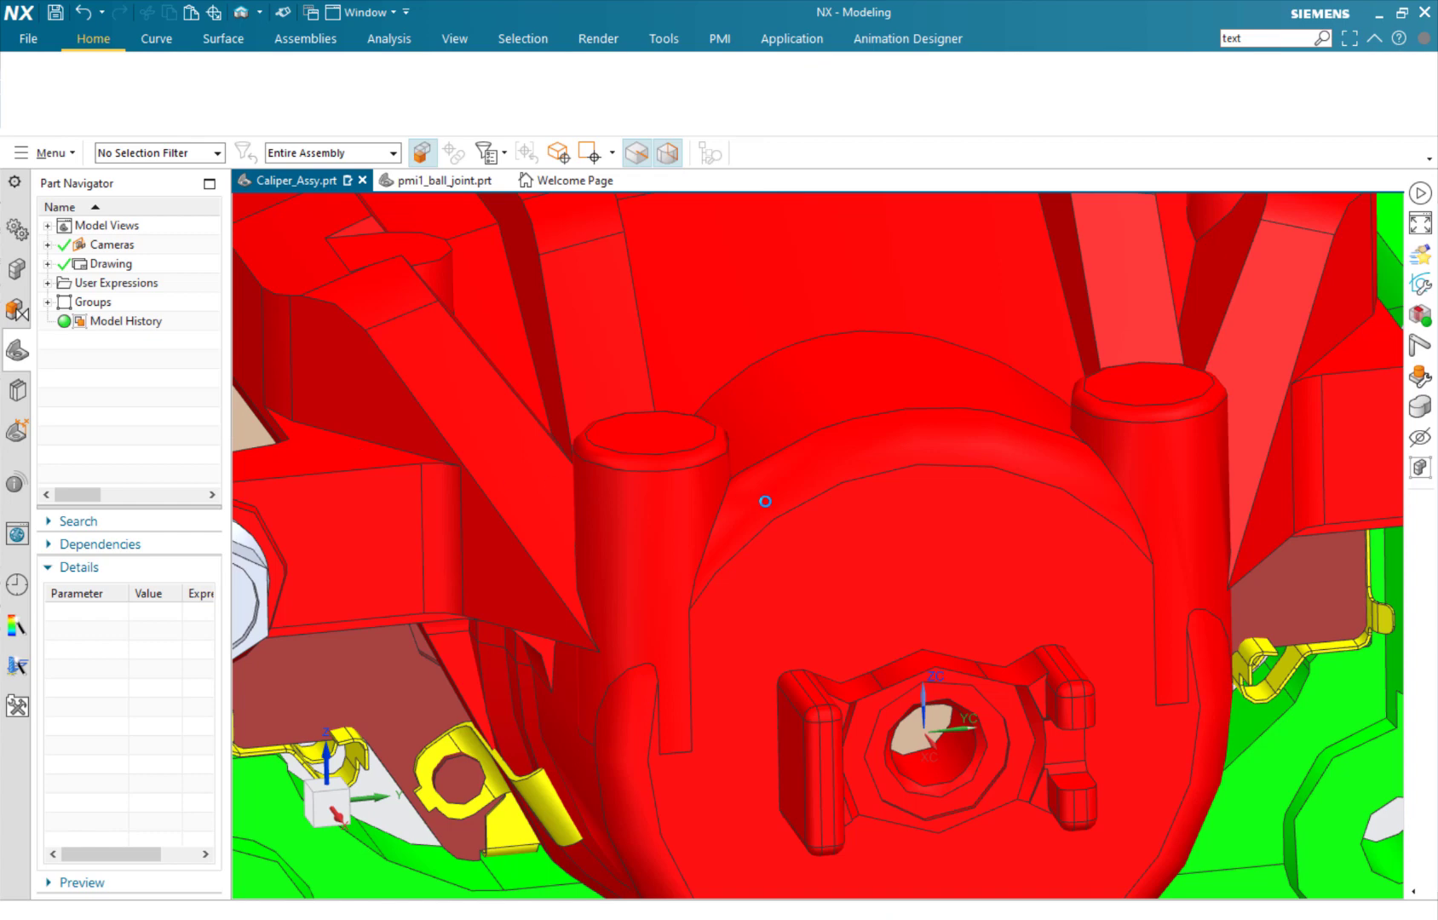